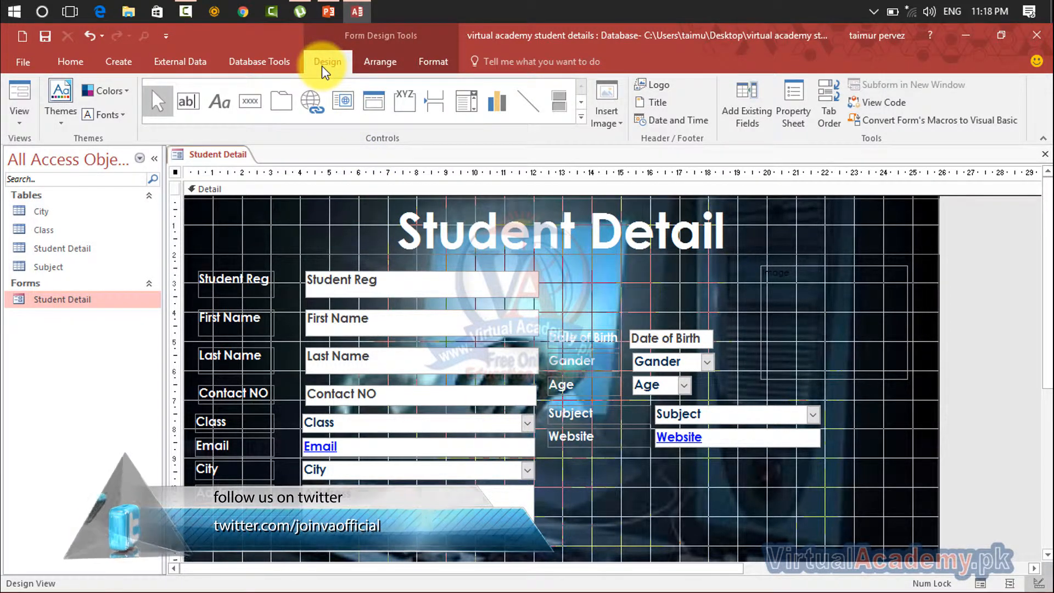
Close the Student Detail form and save the changes to its design
left_click(17, 118)
left_click(35, 215)
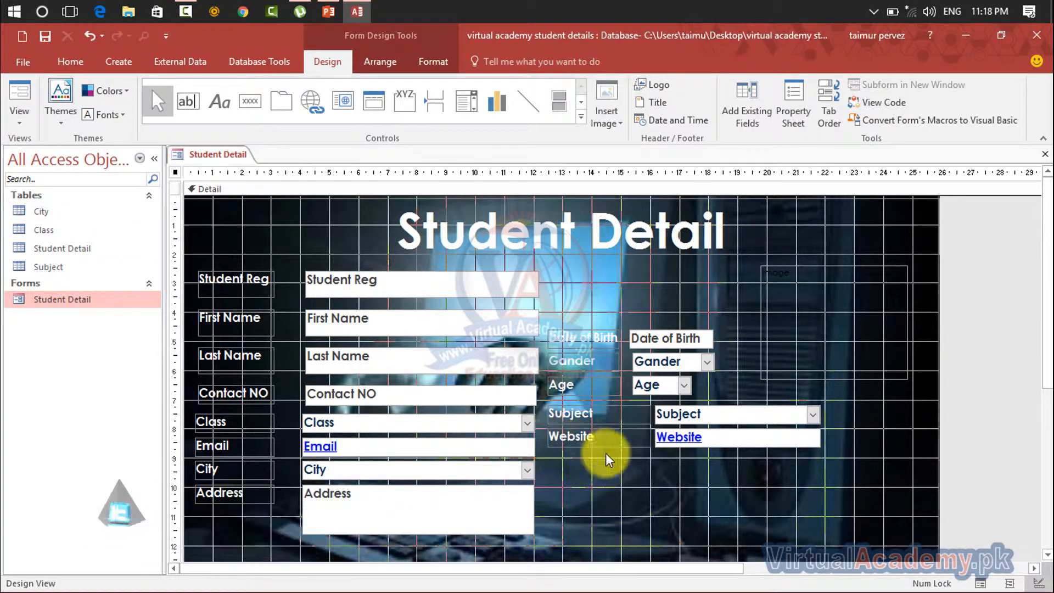
left_click(627, 463)
left_click(1045, 155)
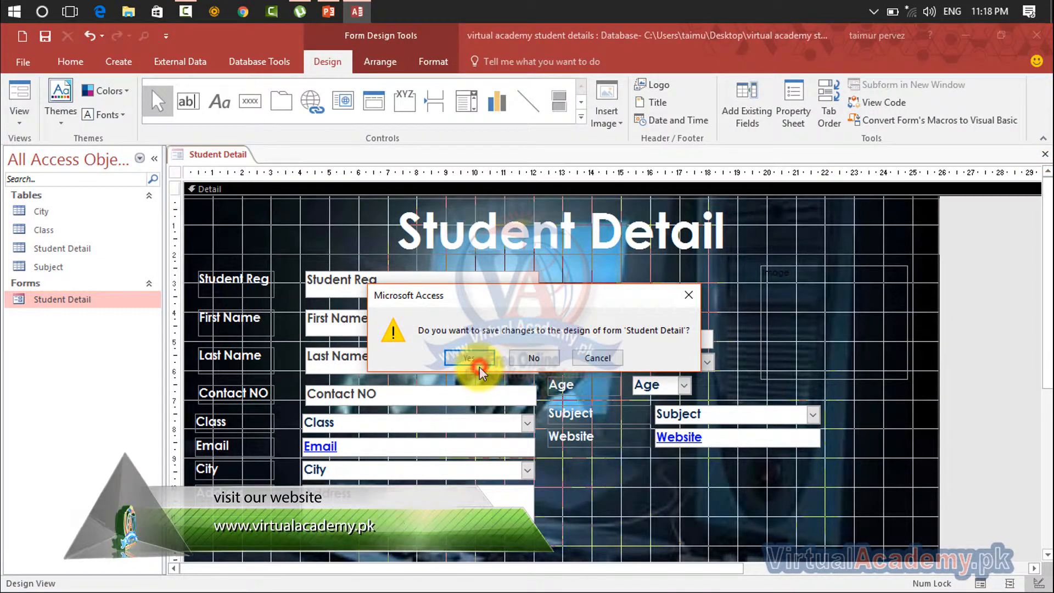
left_click(479, 363)
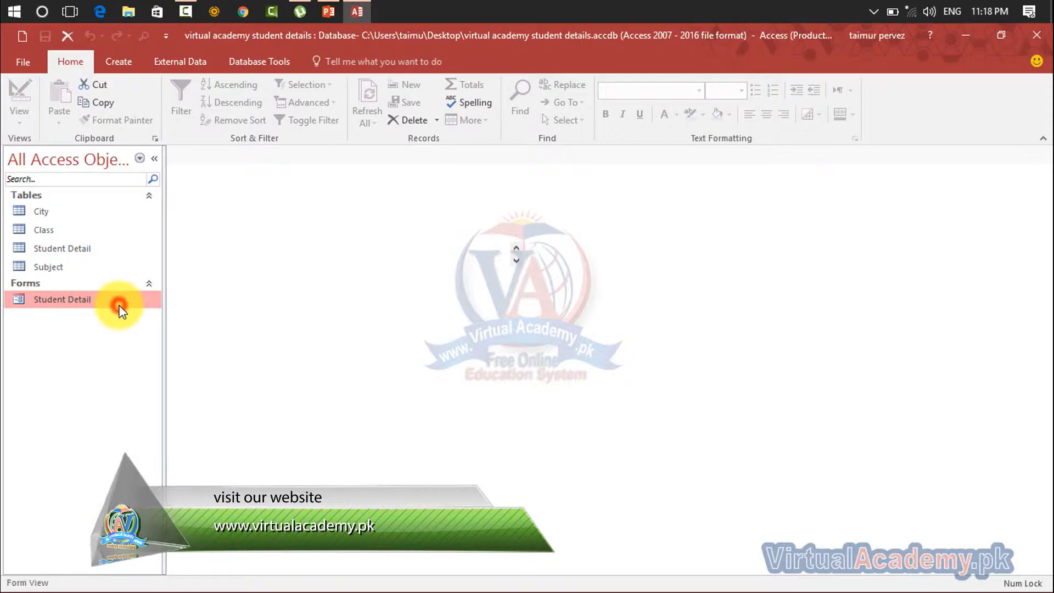
Reopen the Student Detail form and switch it to Design View
double_click(119, 306)
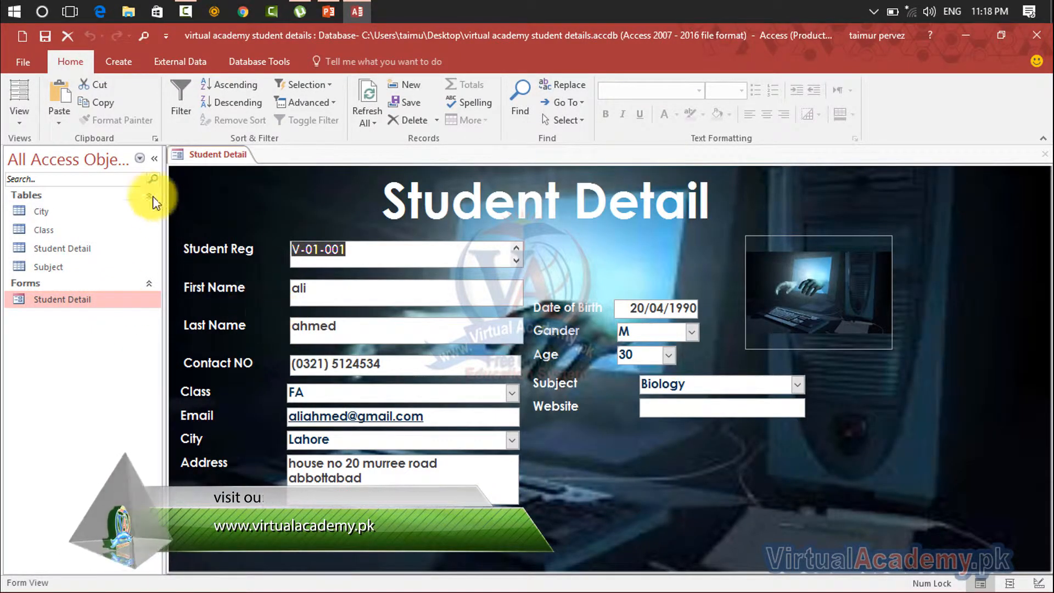
left_click(21, 122)
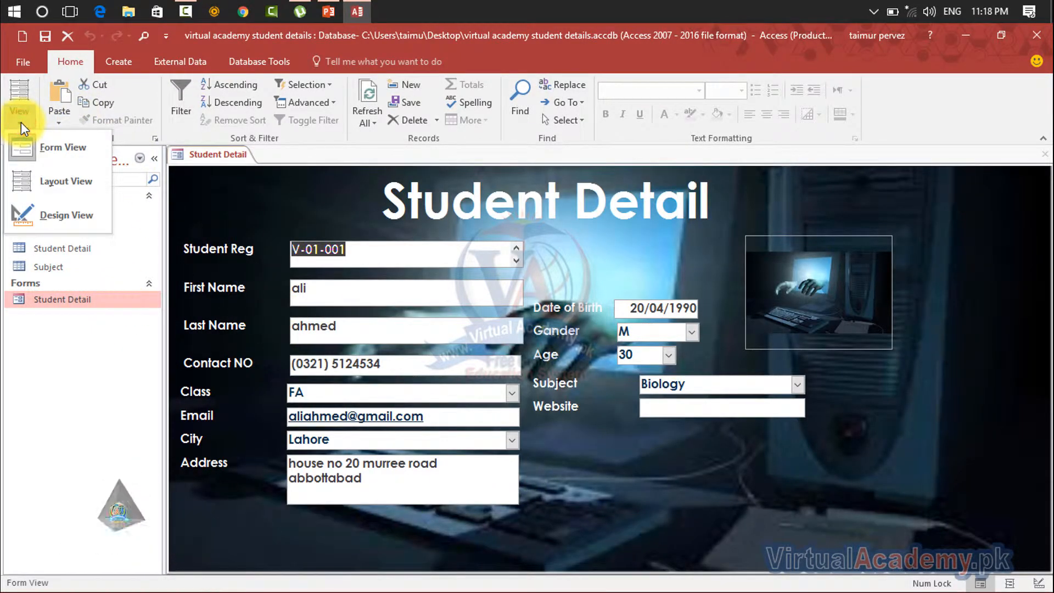
left_click(40, 215)
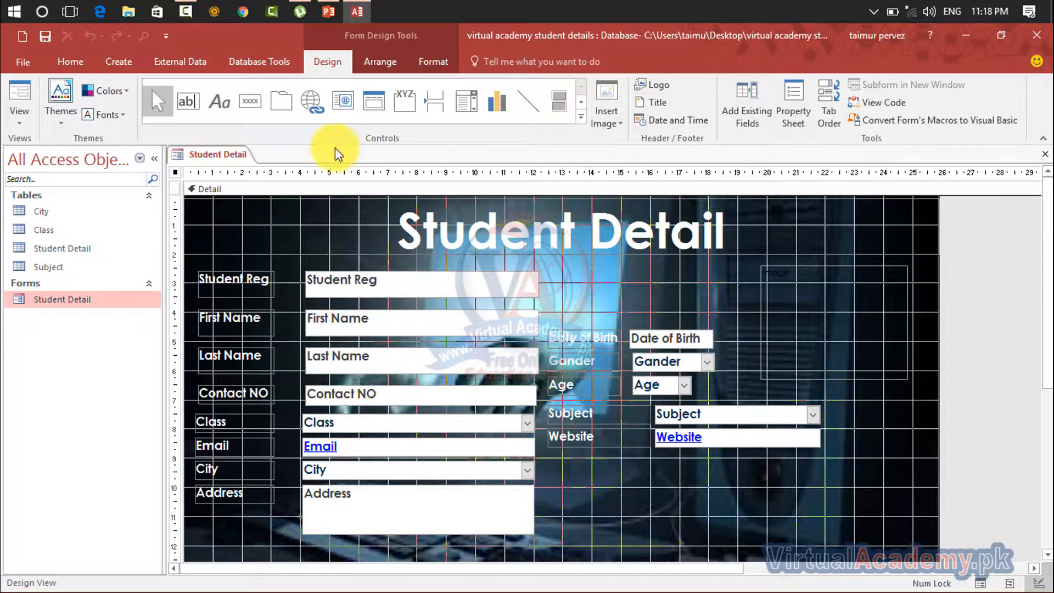
left_click(251, 105)
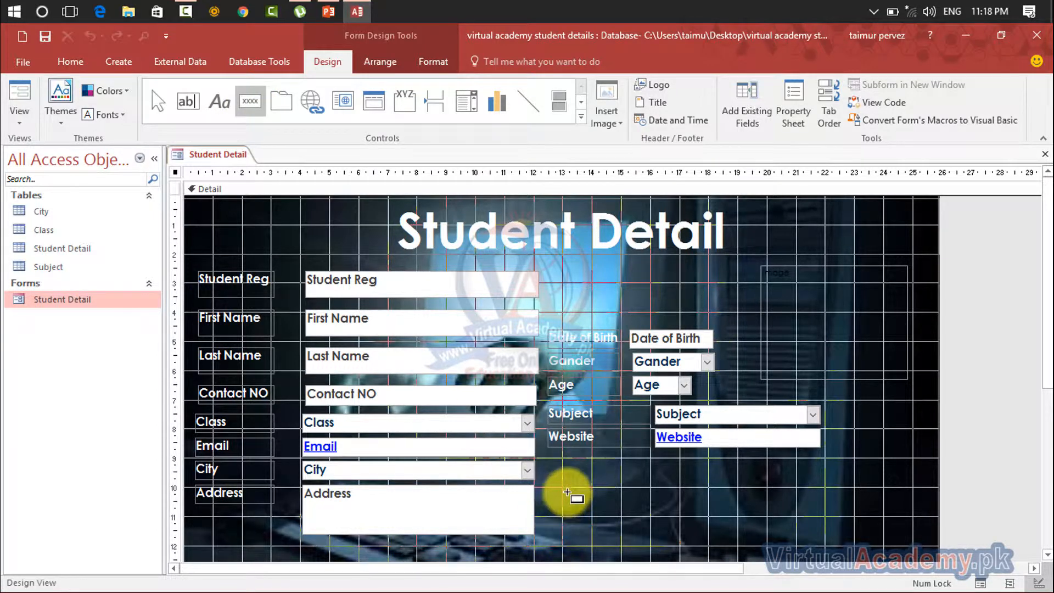
left_click_drag(565, 490, 621, 517)
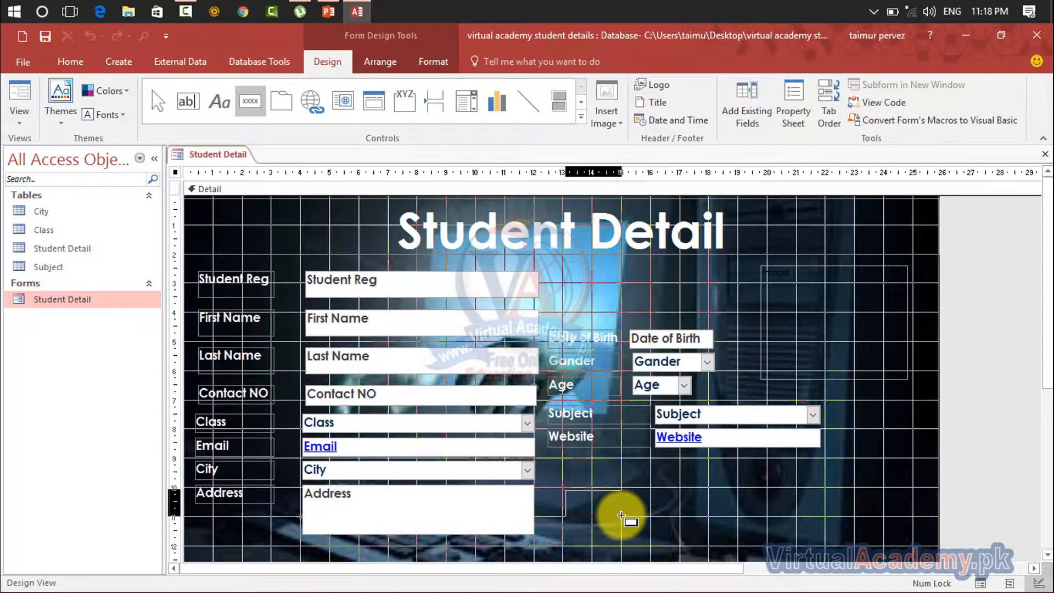
left_click_drag(621, 517, 621, 516)
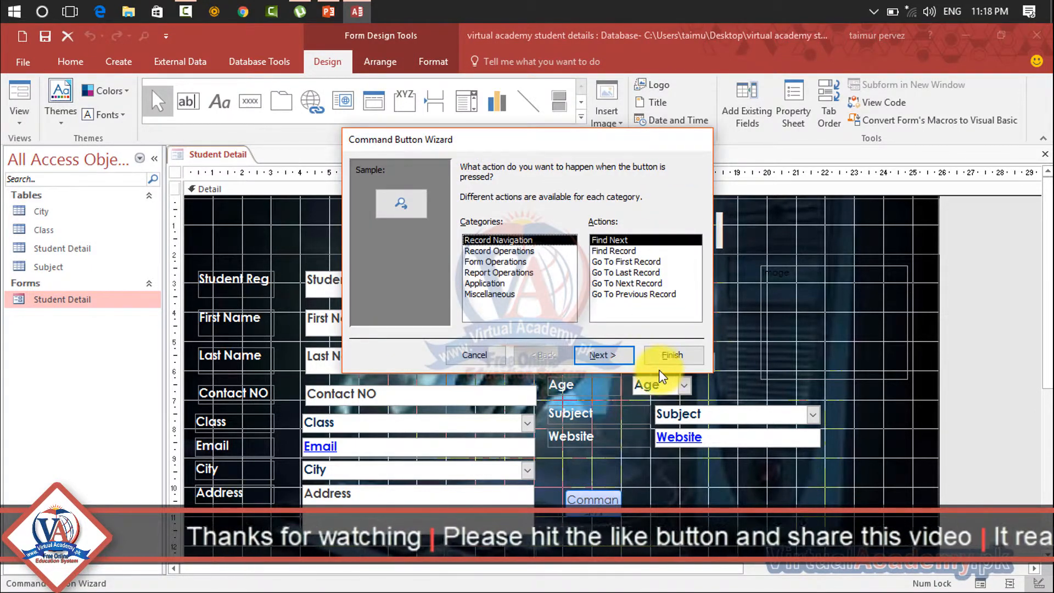
left_click(472, 354)
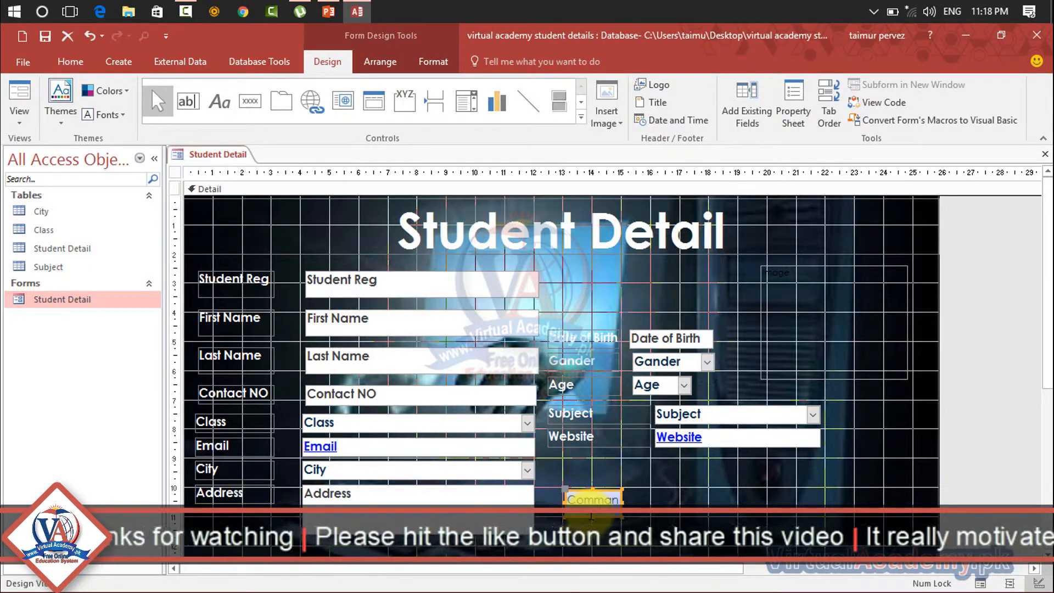
key("Delete")
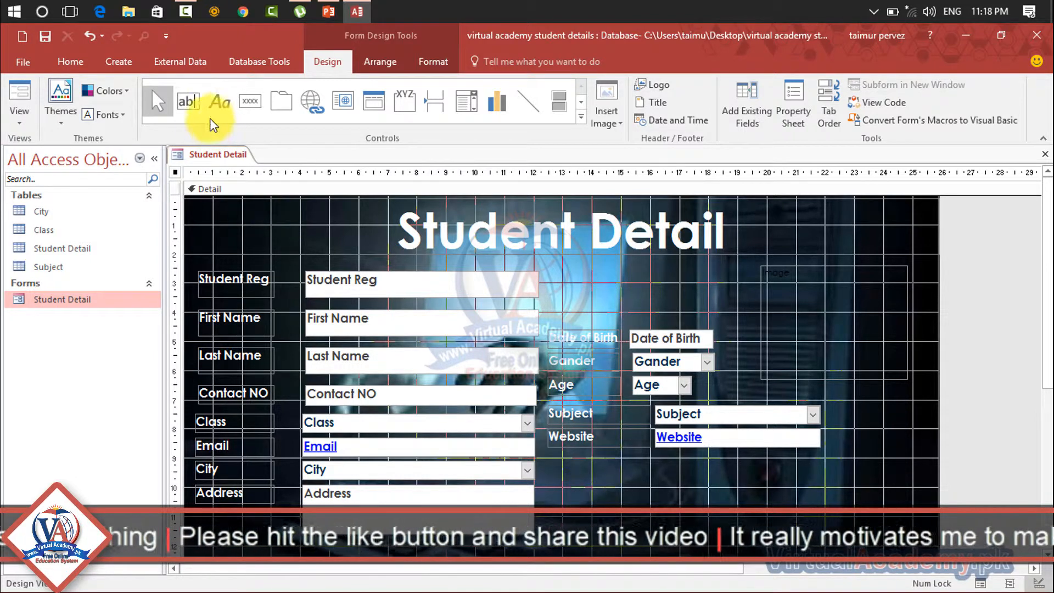
Draw a command button about 2 cm wide beside the Address field and assign it the Record Navigation action Find Next
left_click(250, 101)
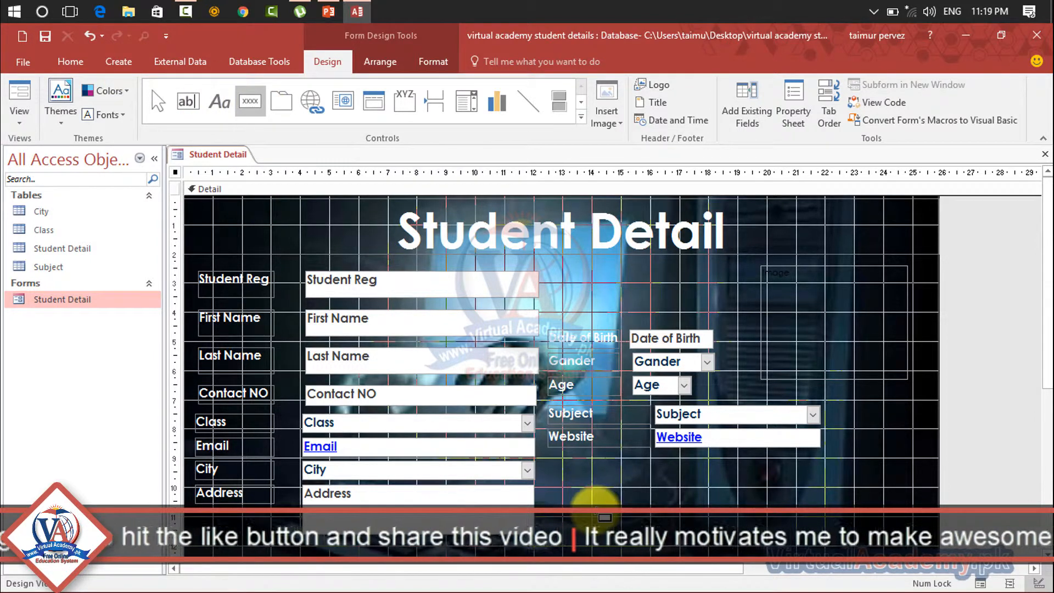
mouse_move(561, 487)
left_mouse_down()
mouse_move(596, 517)
mouse_move(620, 517)
left_mouse_up()
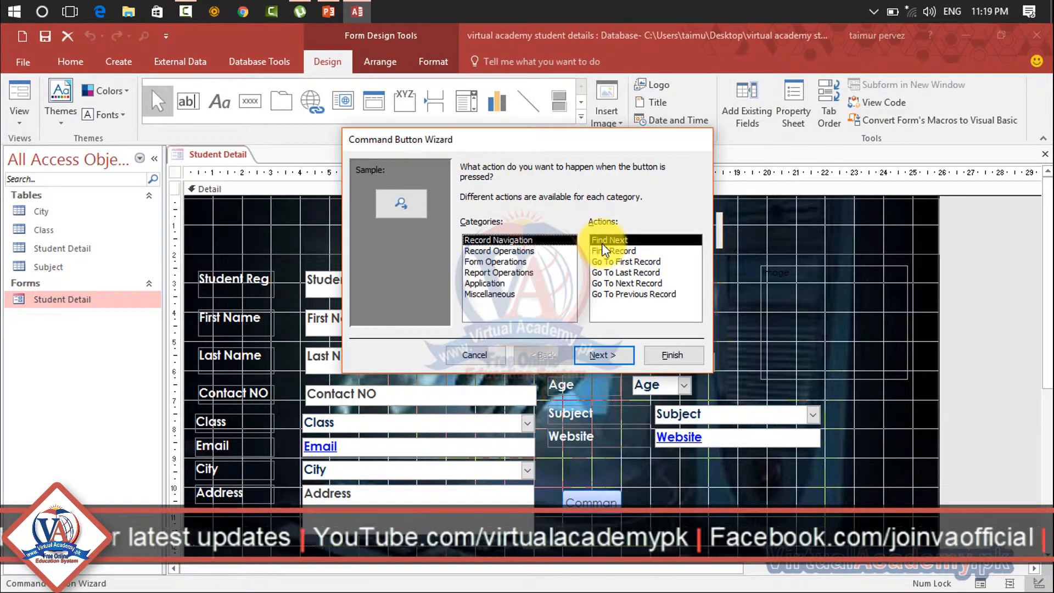
left_click(615, 251)
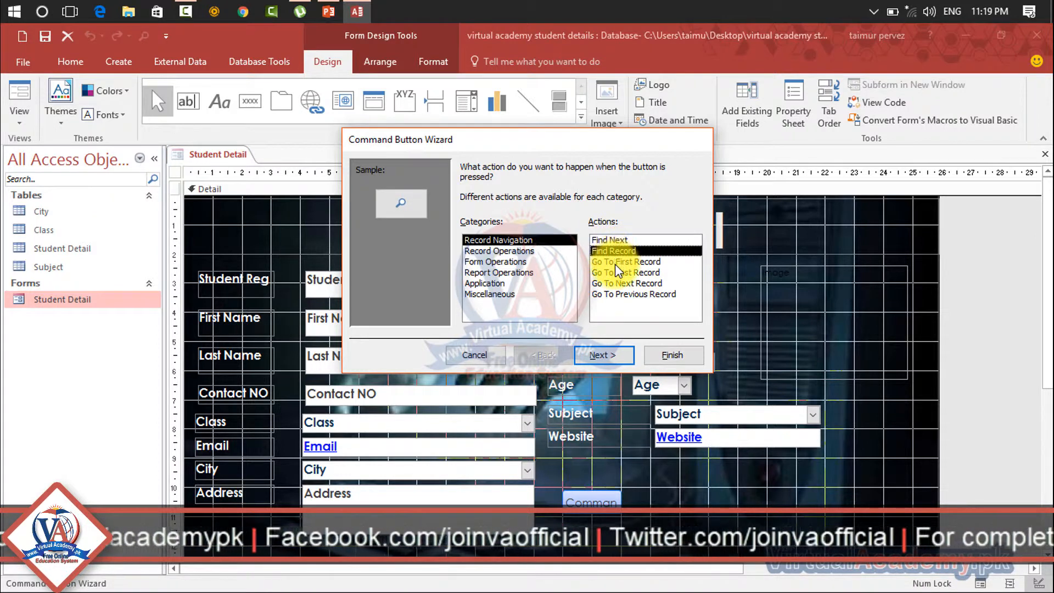
left_click(616, 263)
left_click(617, 275)
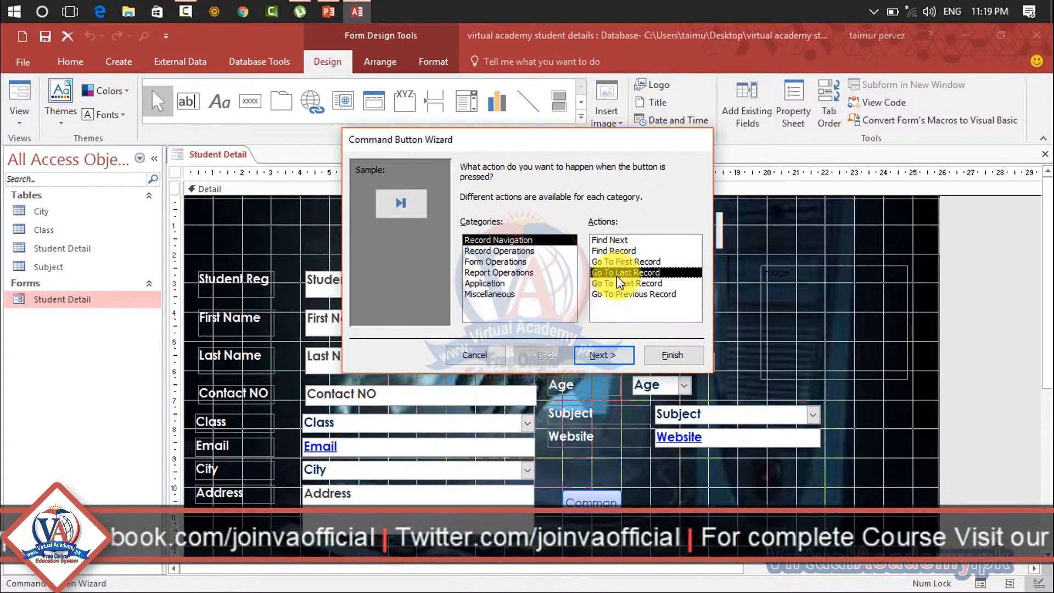
left_click(617, 283)
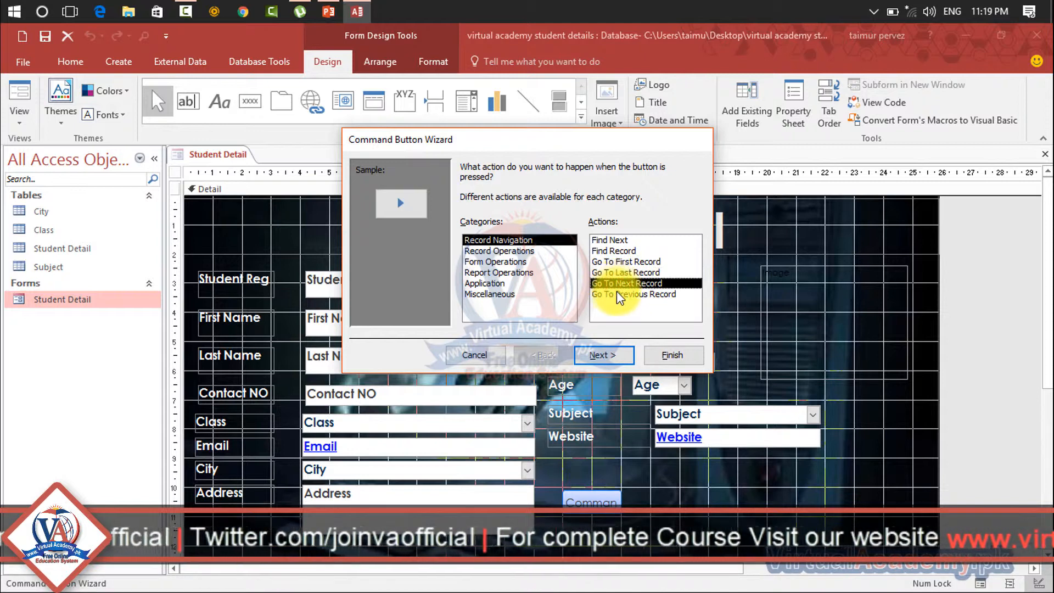
left_click(617, 294)
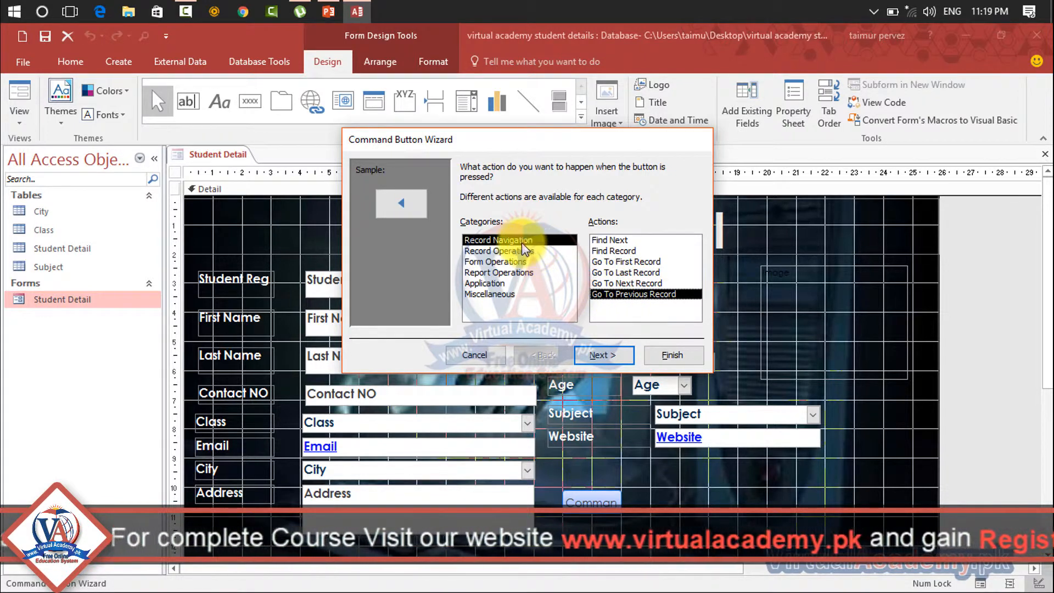
left_click(607, 240)
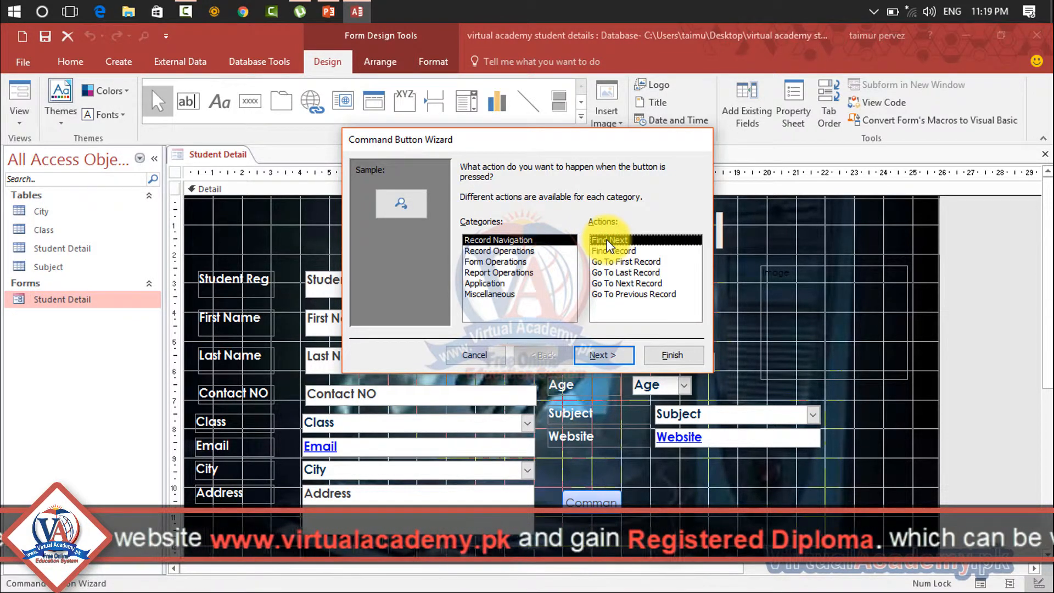
left_click(586, 350)
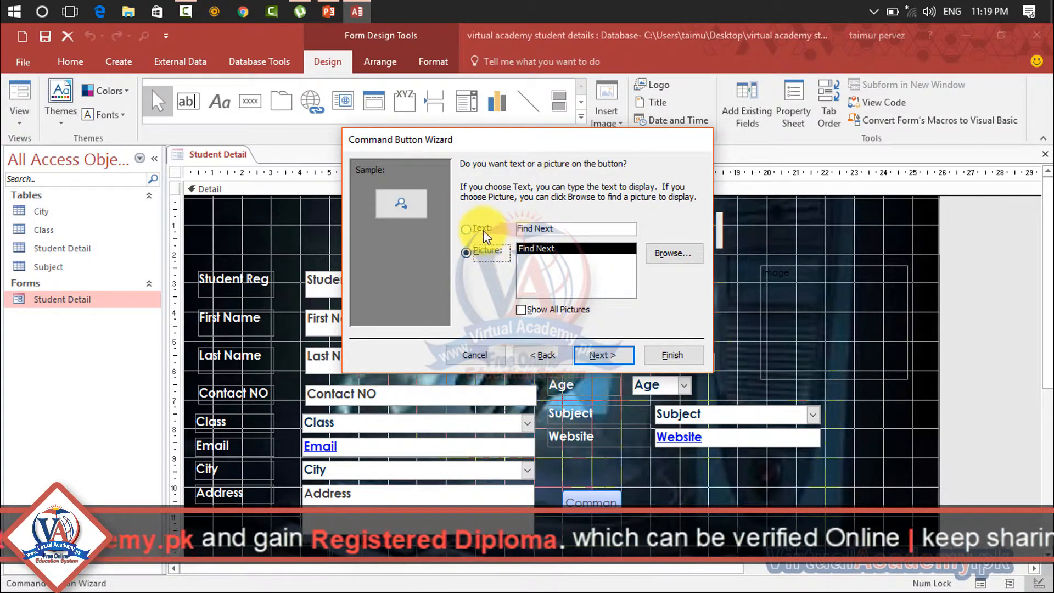
Show the text Find Next on the new command button, name it find, and finish the wizard
left_click(483, 229)
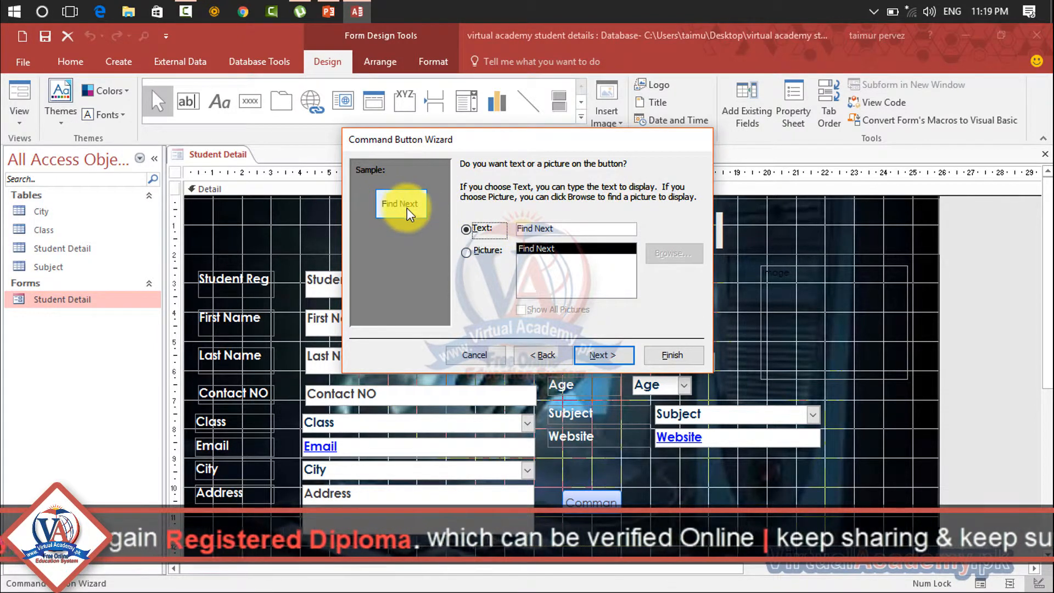
left_click(472, 252)
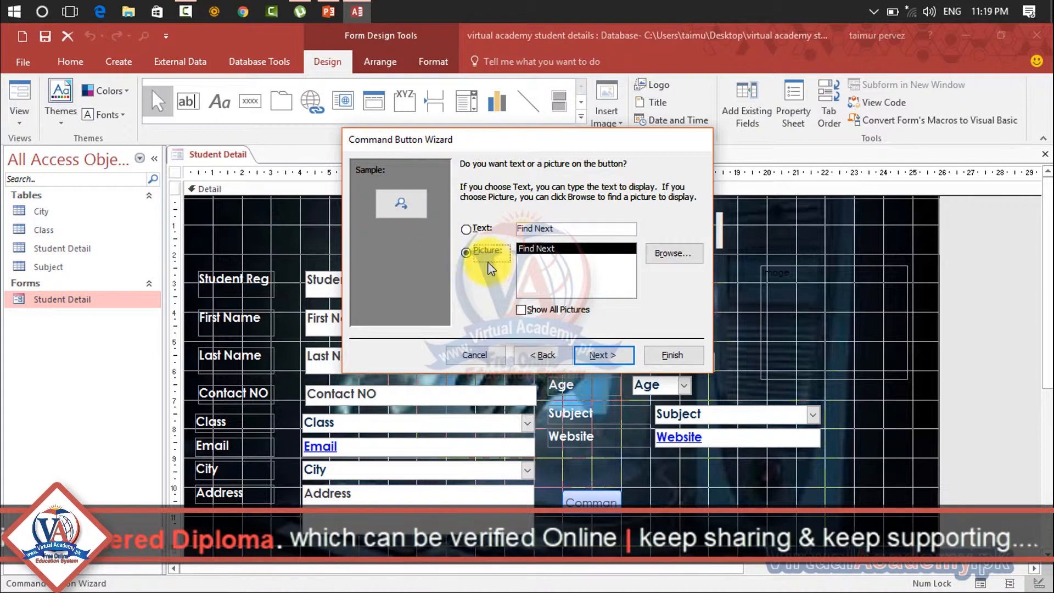
left_click(471, 230)
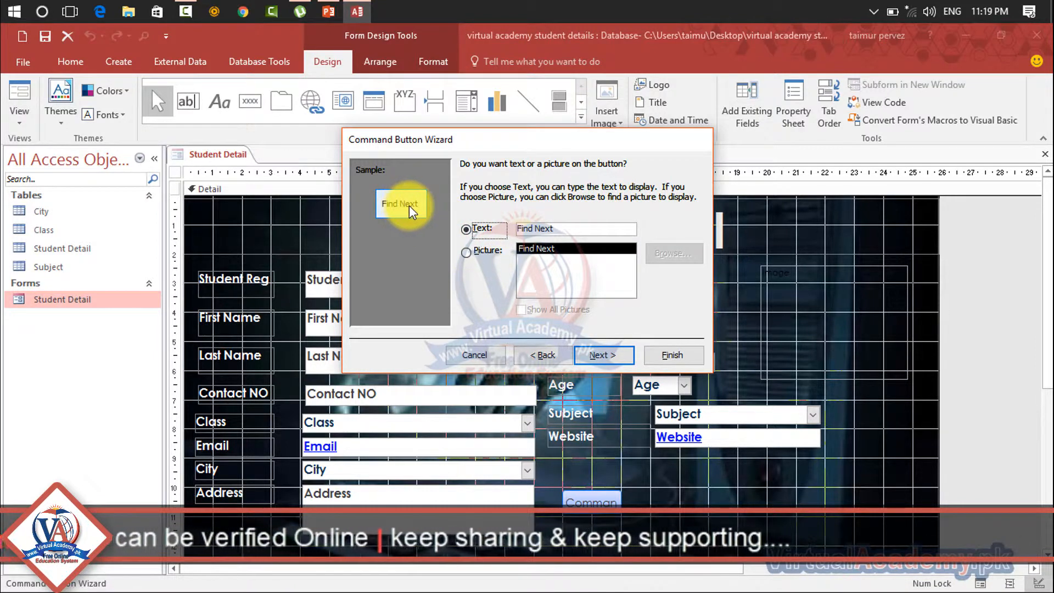
left_click(601, 356)
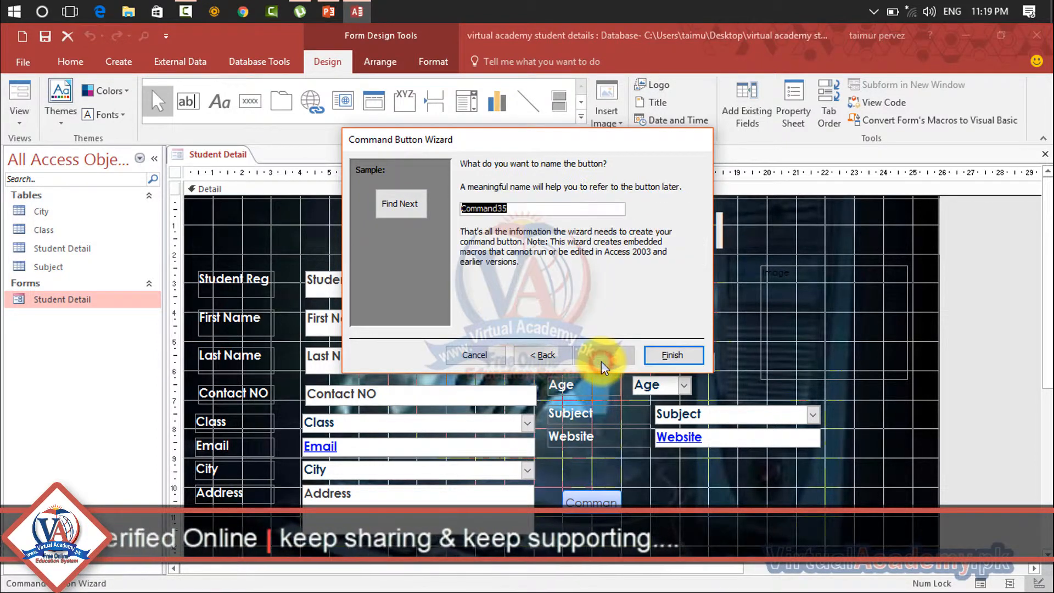
left_click(669, 360)
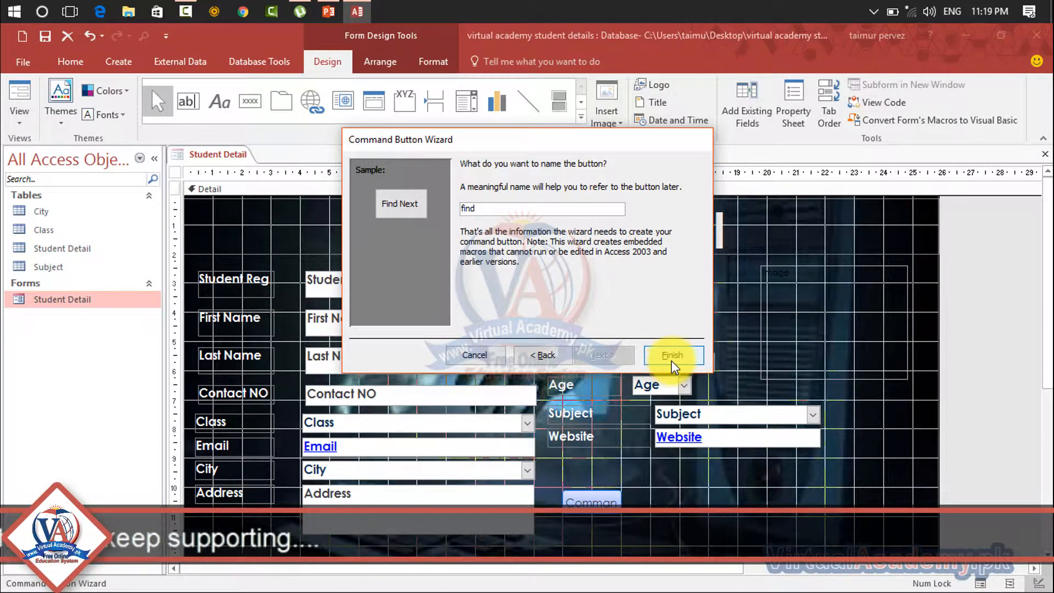
left_click(670, 356)
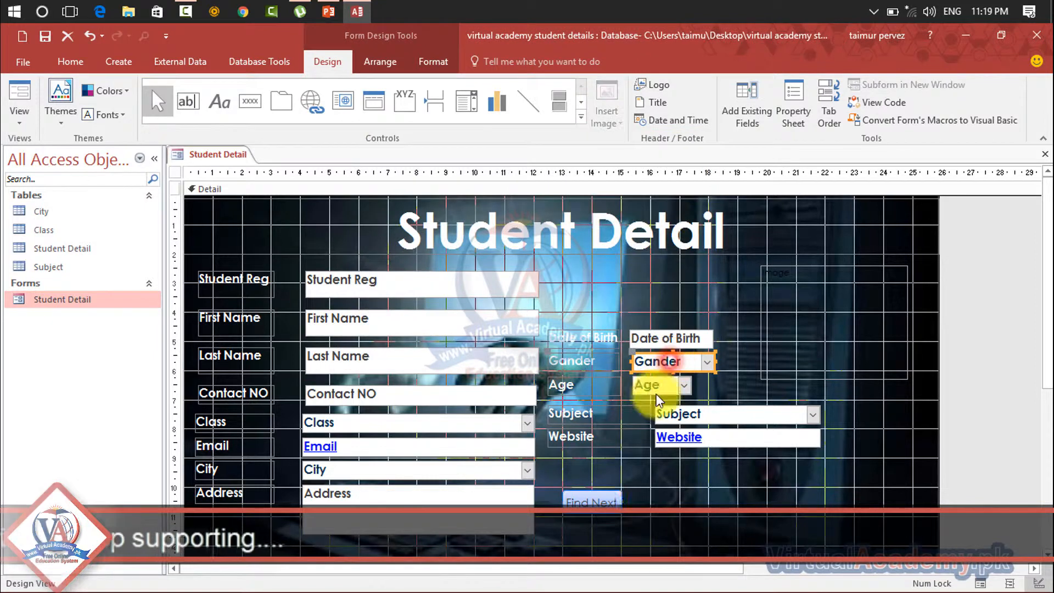
left_click(595, 506)
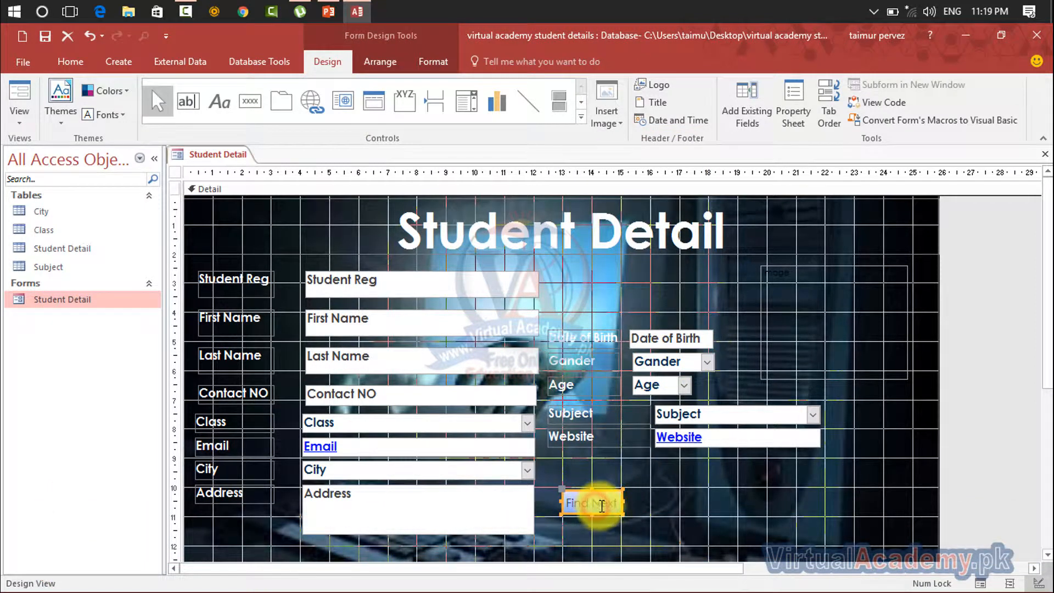
left_click(651, 504)
left_click(610, 501)
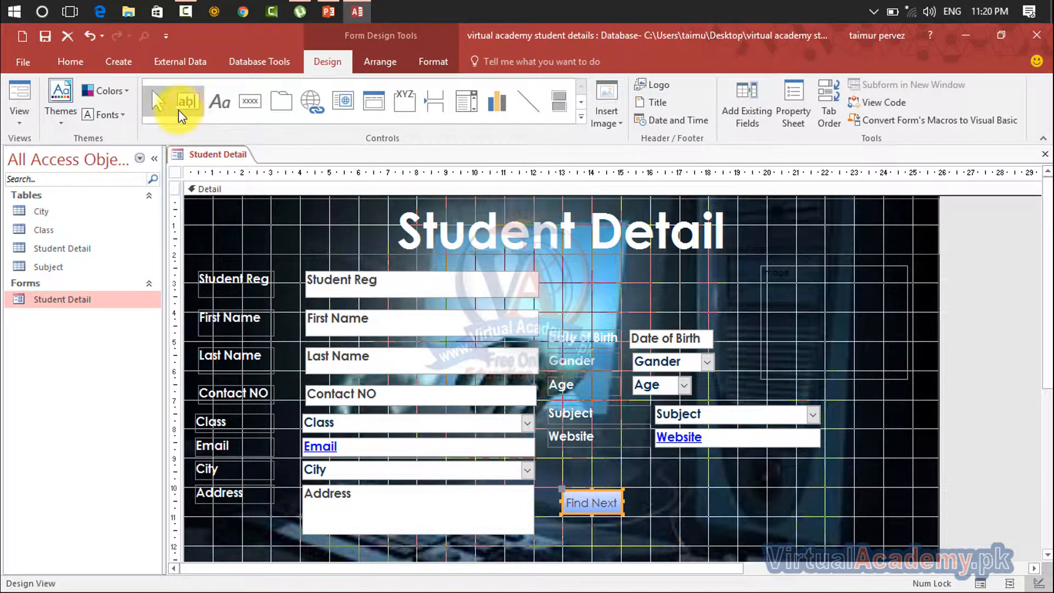
Add a command button about 2 cm wide beside Find Next, with the Record Navigation action Go To First Record and the Go To First picture
left_click(249, 101)
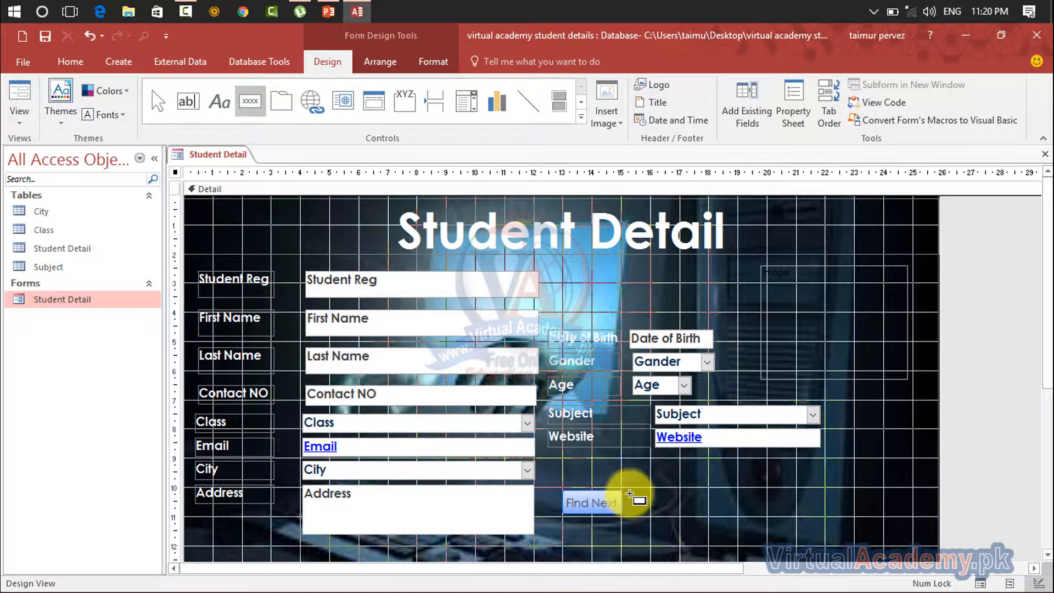
left_click_drag(629, 493, 684, 514)
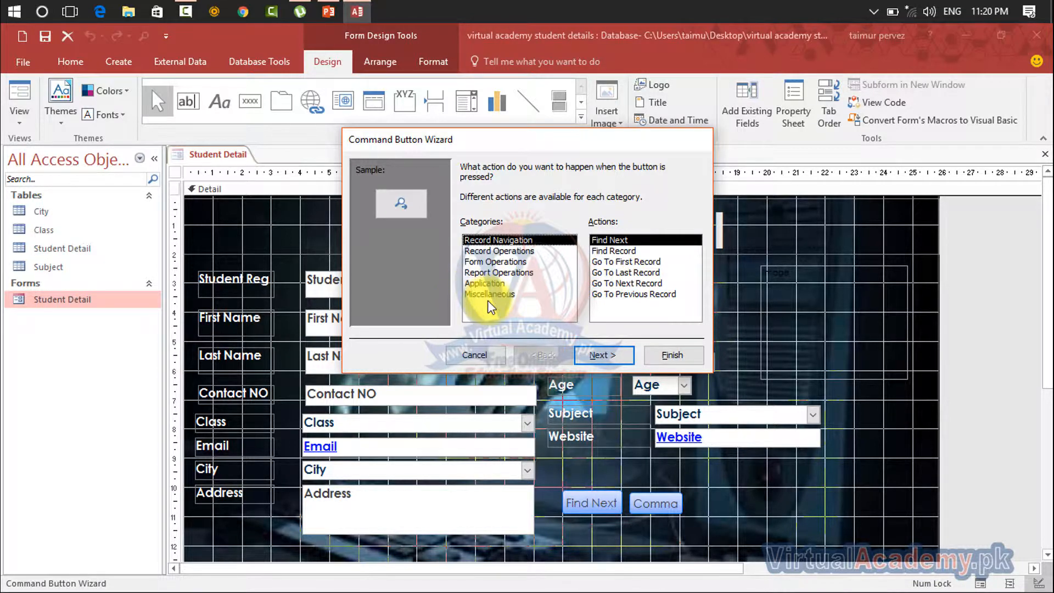
left_click(611, 251)
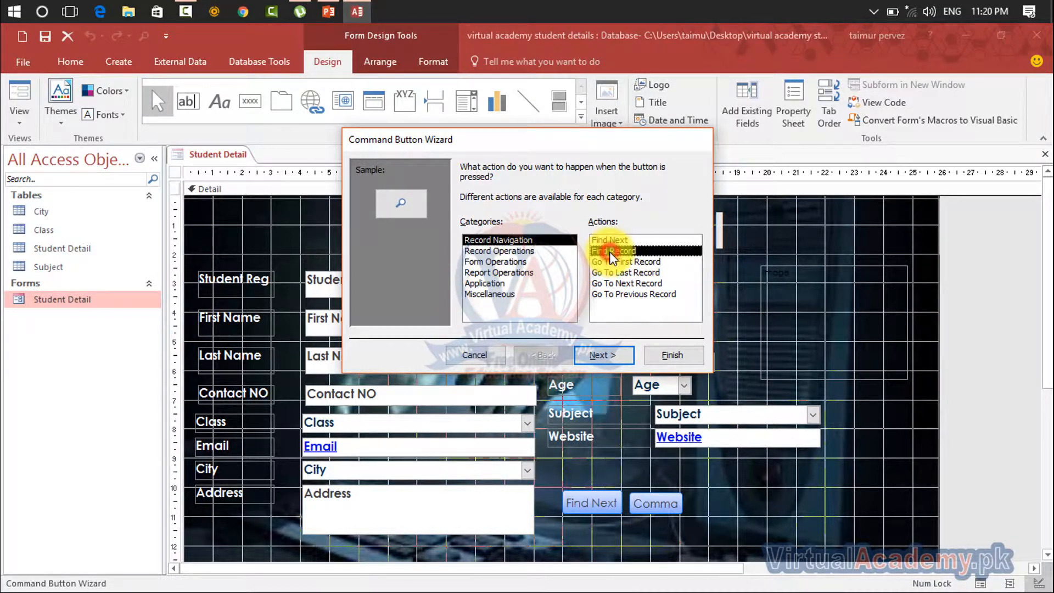
left_click(609, 241)
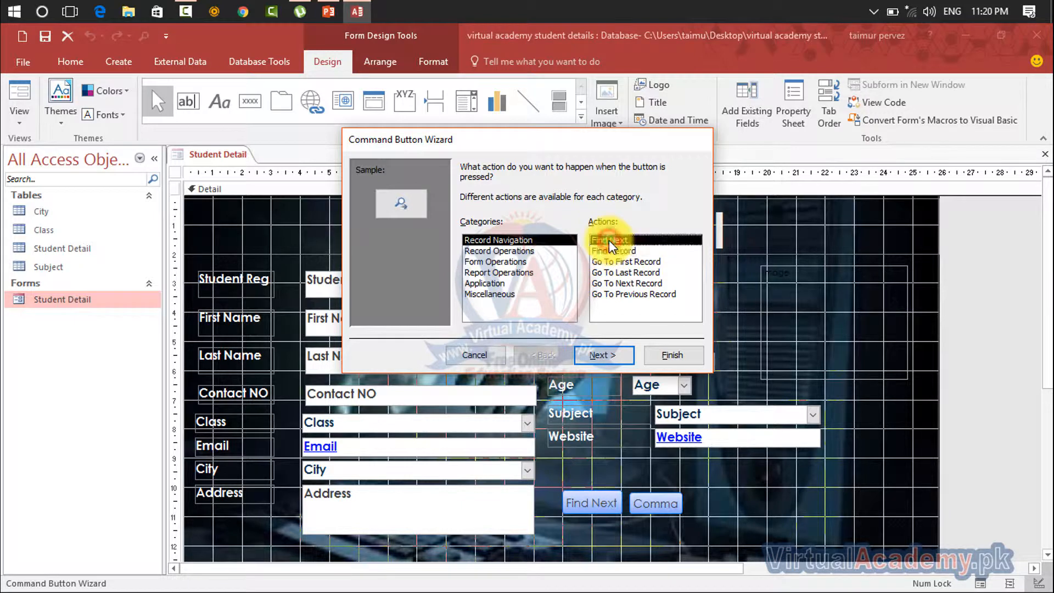
left_click(609, 250)
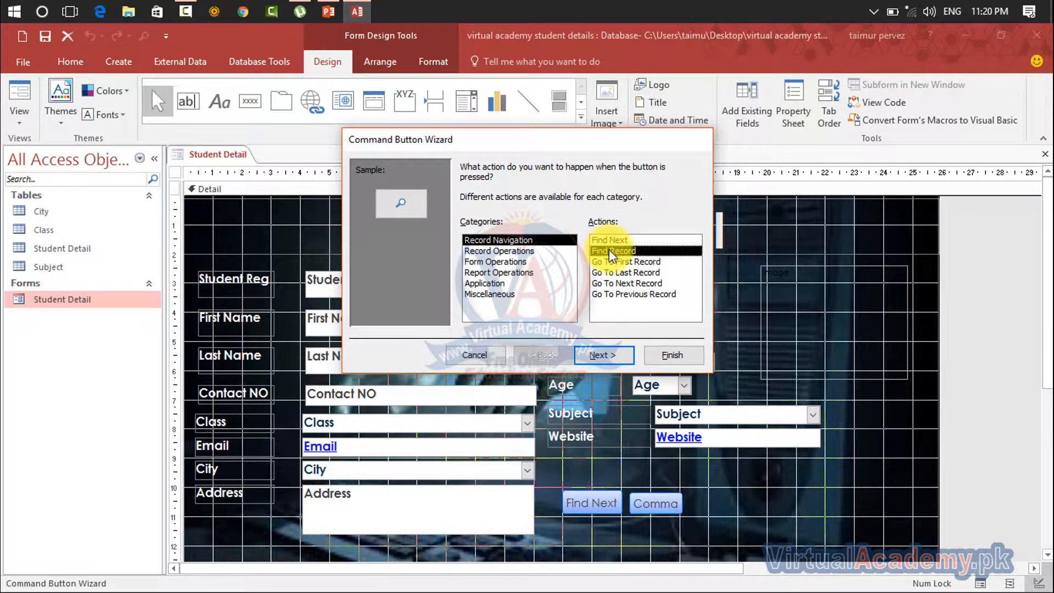
left_click(618, 262)
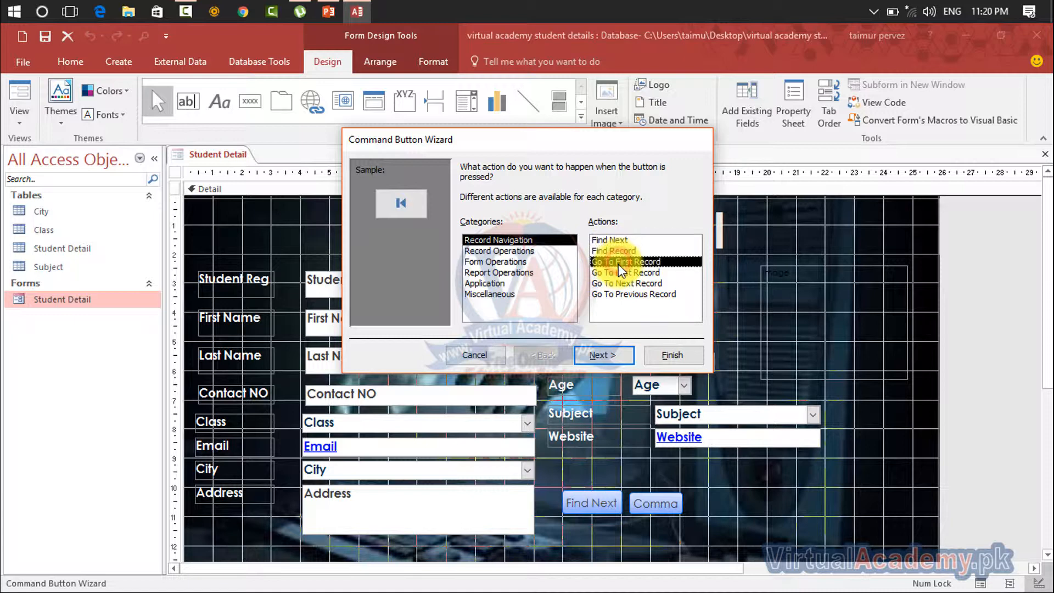
left_click(604, 355)
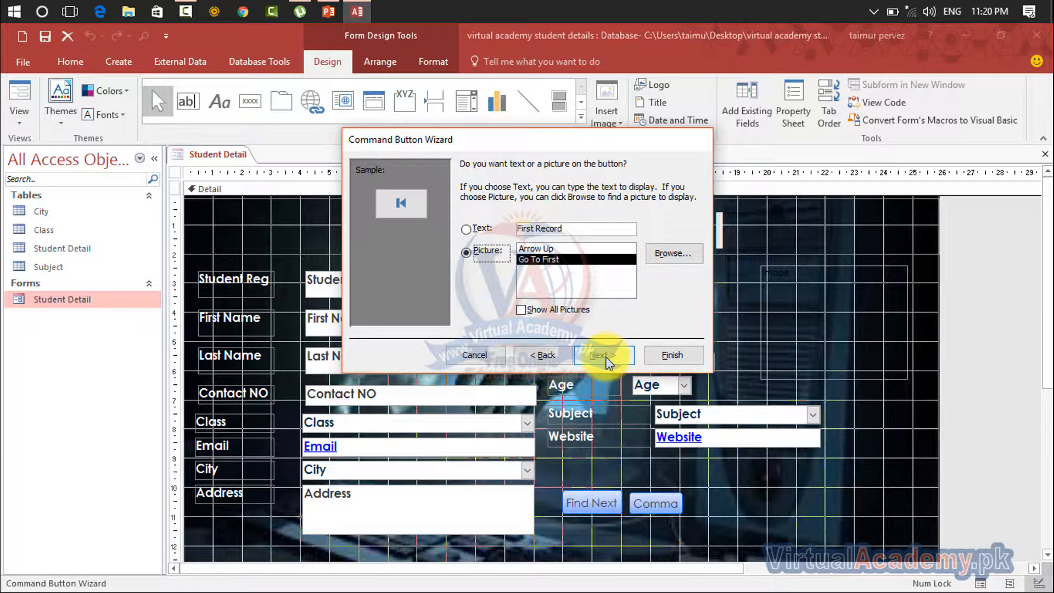
left_click(606, 356)
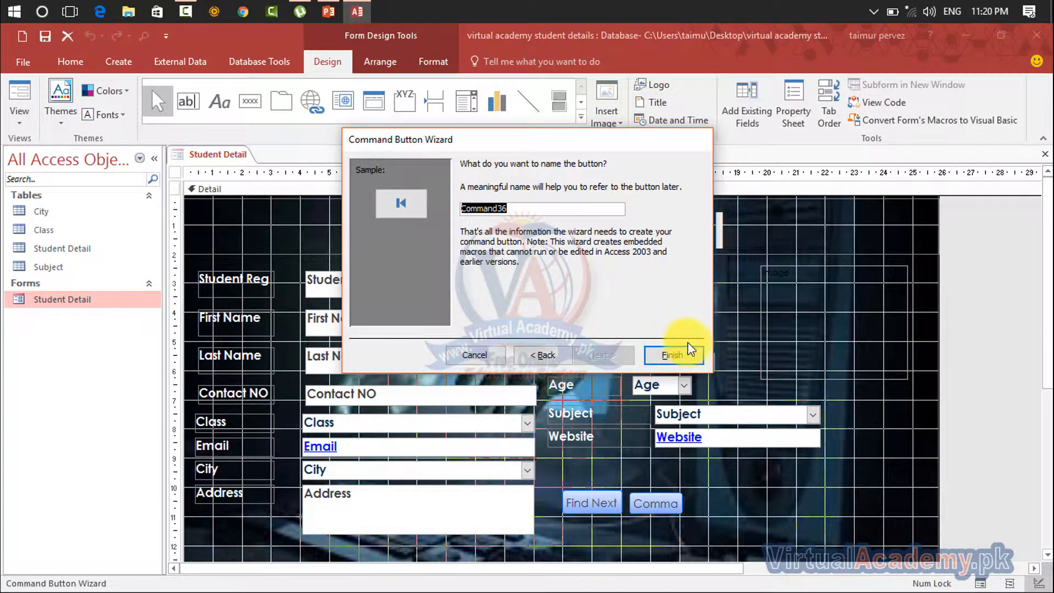
left_click(673, 355)
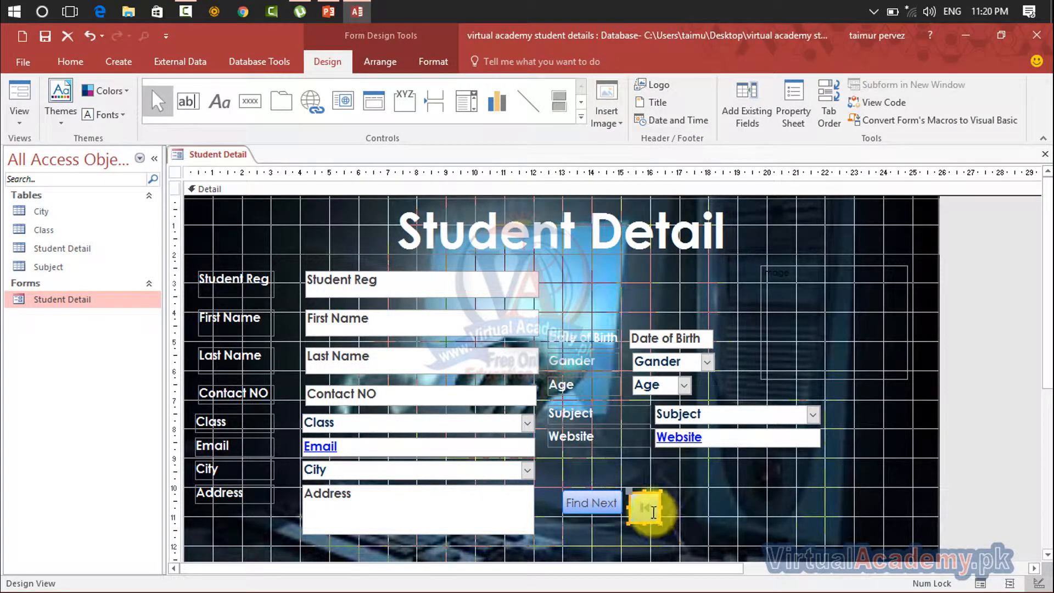
Move the first-record button away from Find Next, placing it between about 17 and 18 cm on the horizontal ruler
left_click(673, 507)
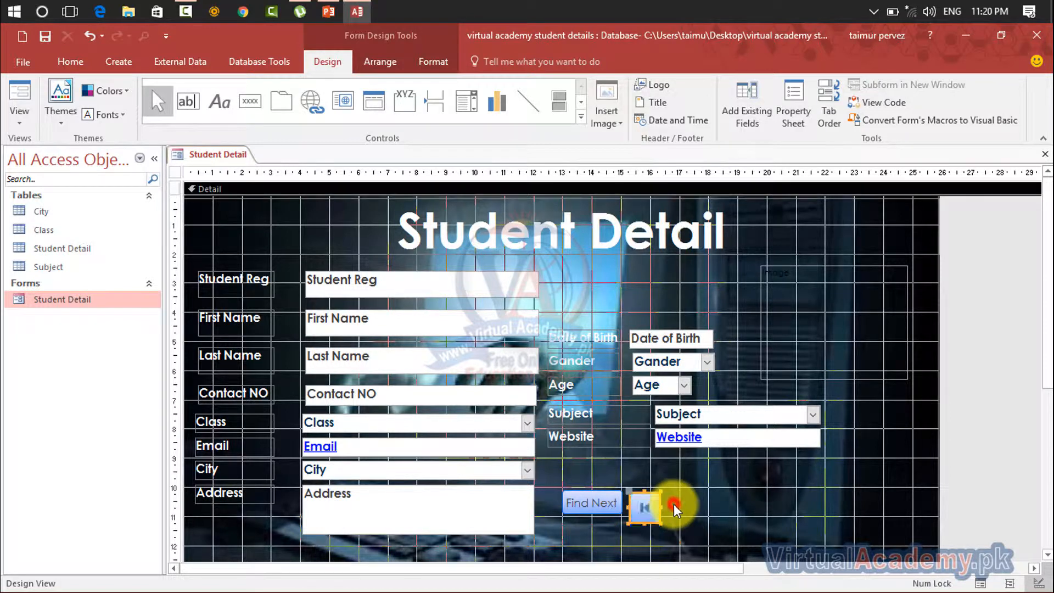
left_click_drag(654, 505, 702, 502)
left_click(748, 498)
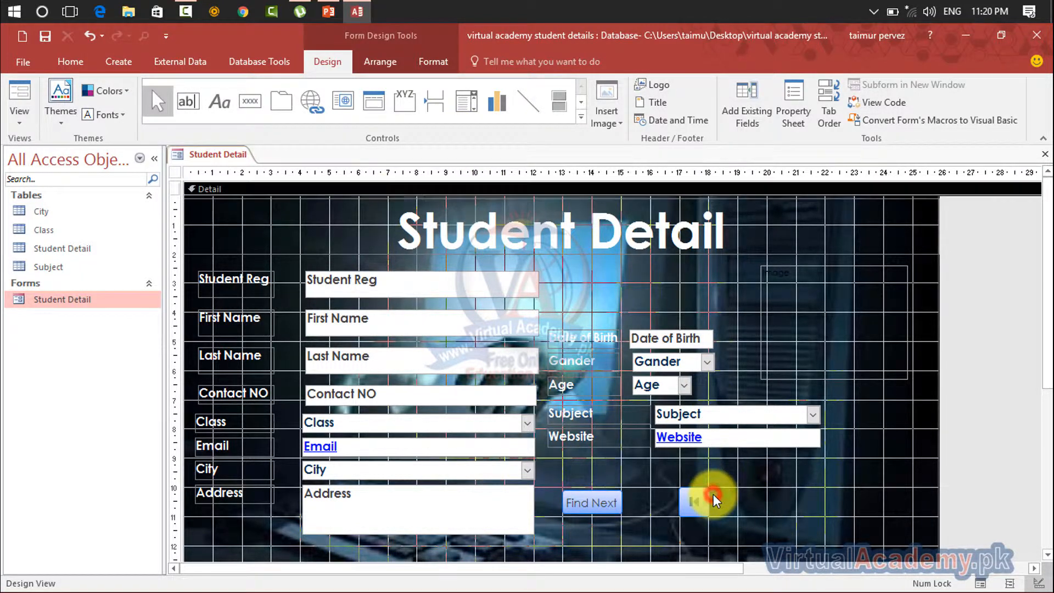
Add a Go To Last Record button about 1 cm wide directly beside the first-record button, with the Go To Last picture, and line them up
left_click(251, 101)
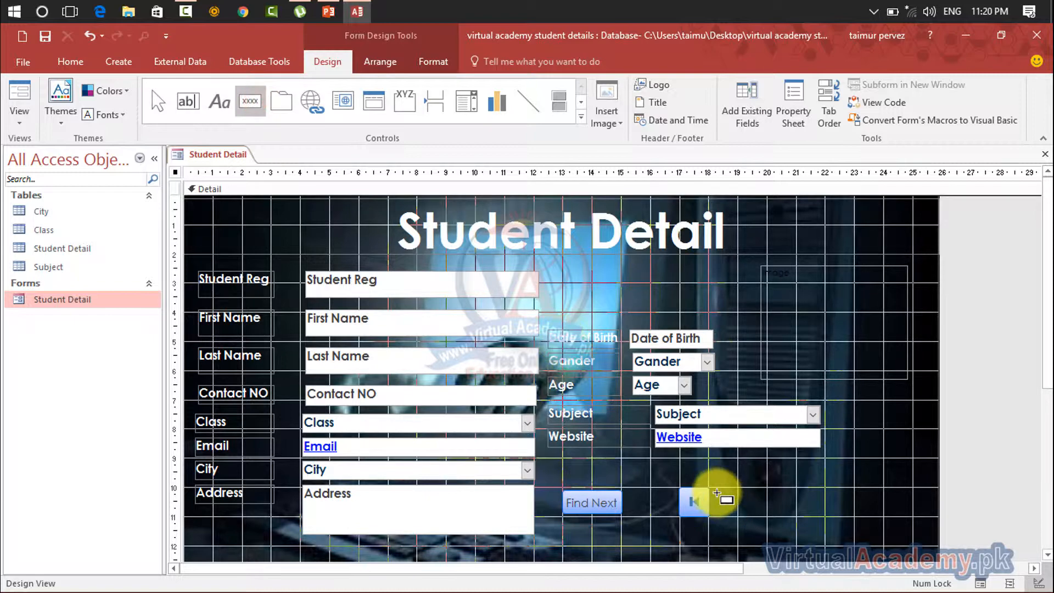
left_click_drag(710, 489, 737, 516)
left_click(626, 270)
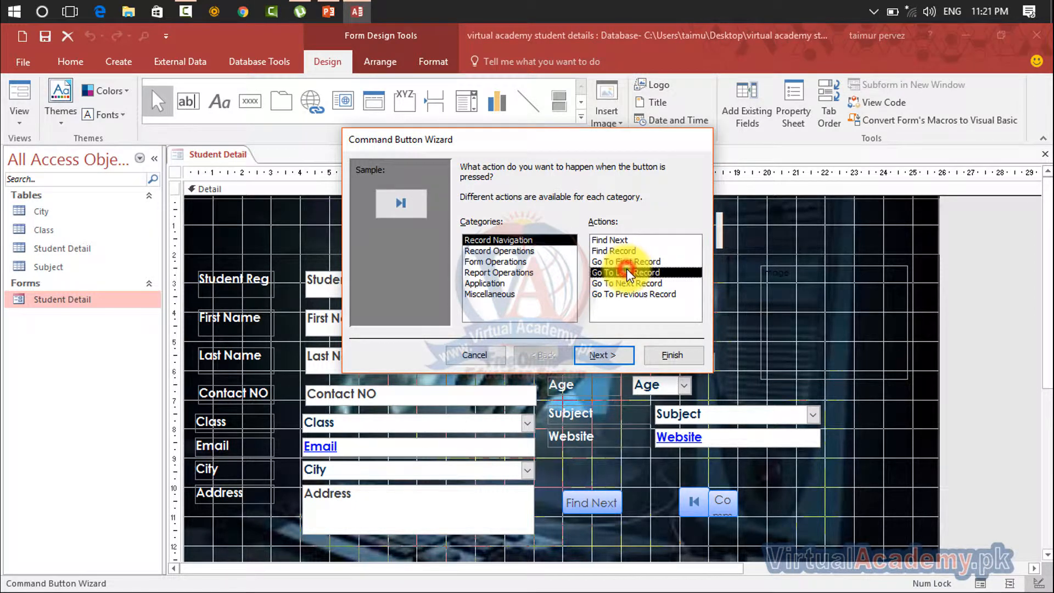
left_click(610, 357)
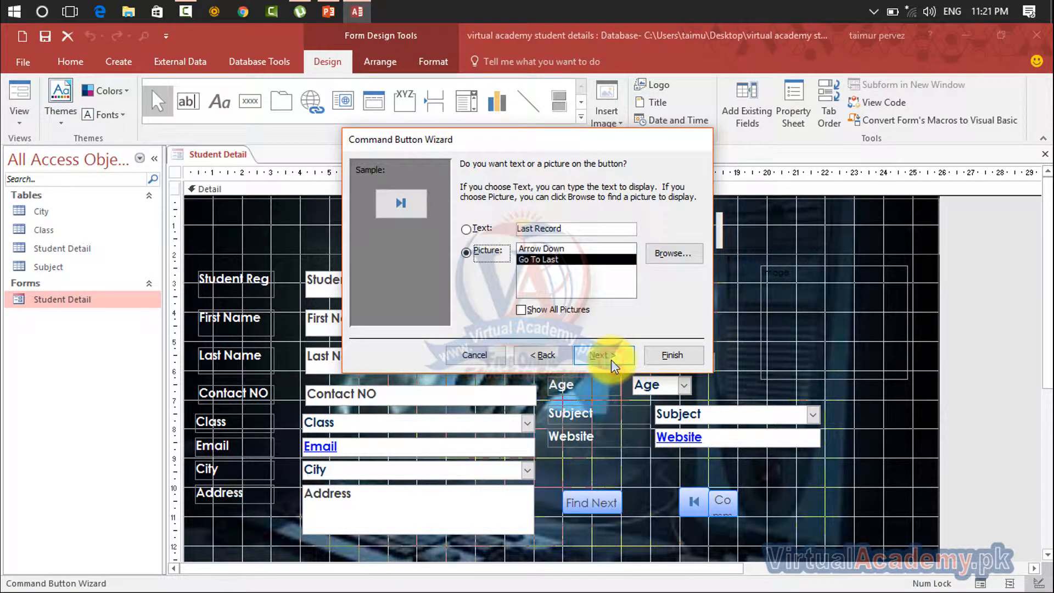
left_click(606, 355)
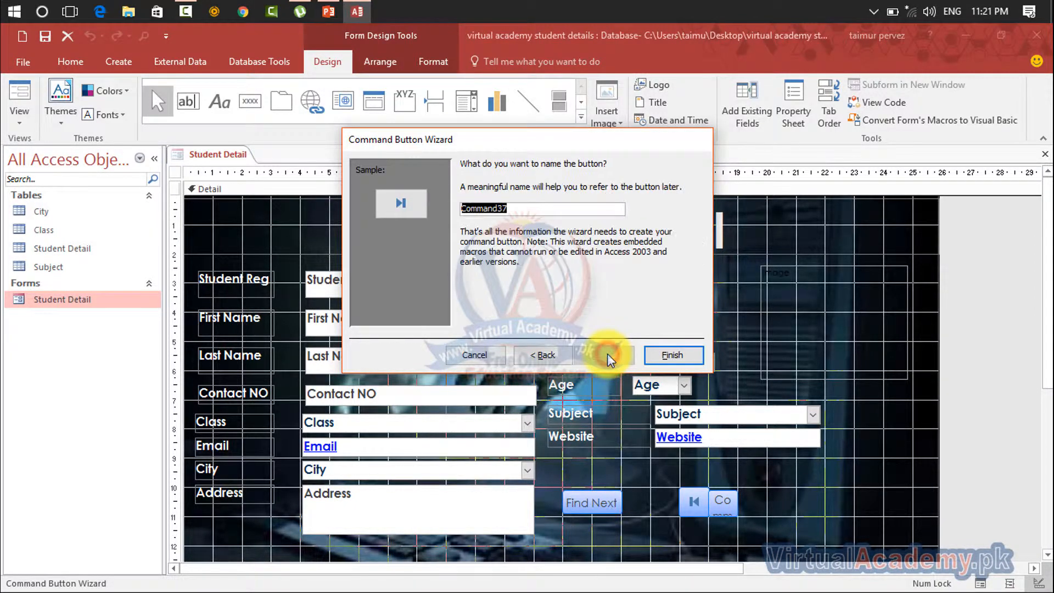
left_click(672, 355)
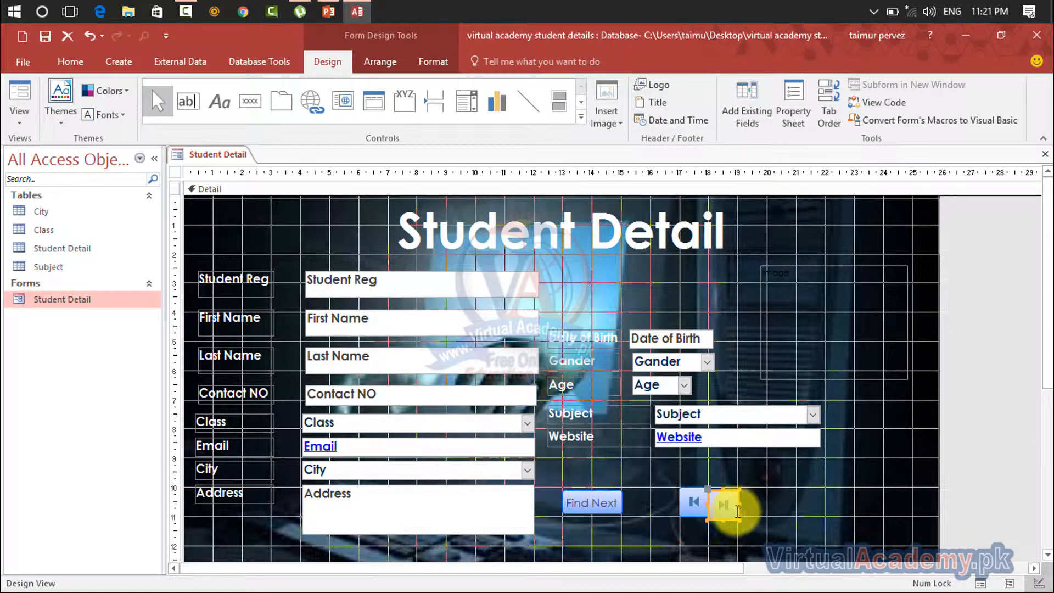
mouse_move(734, 507)
left_mouse_down()
mouse_move(751, 513)
mouse_move(736, 507)
left_mouse_up()
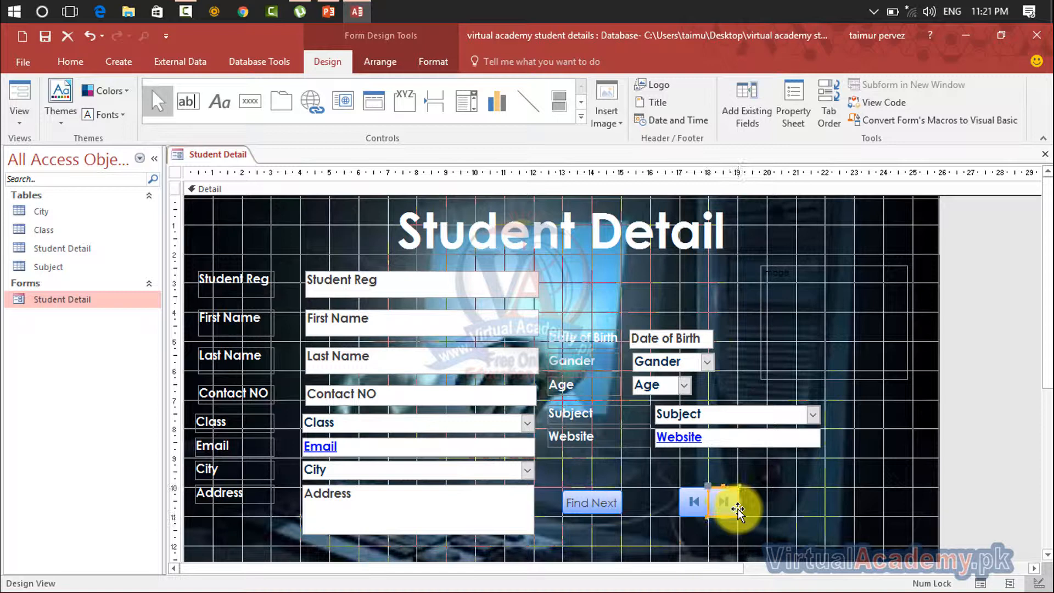
left_click(774, 505)
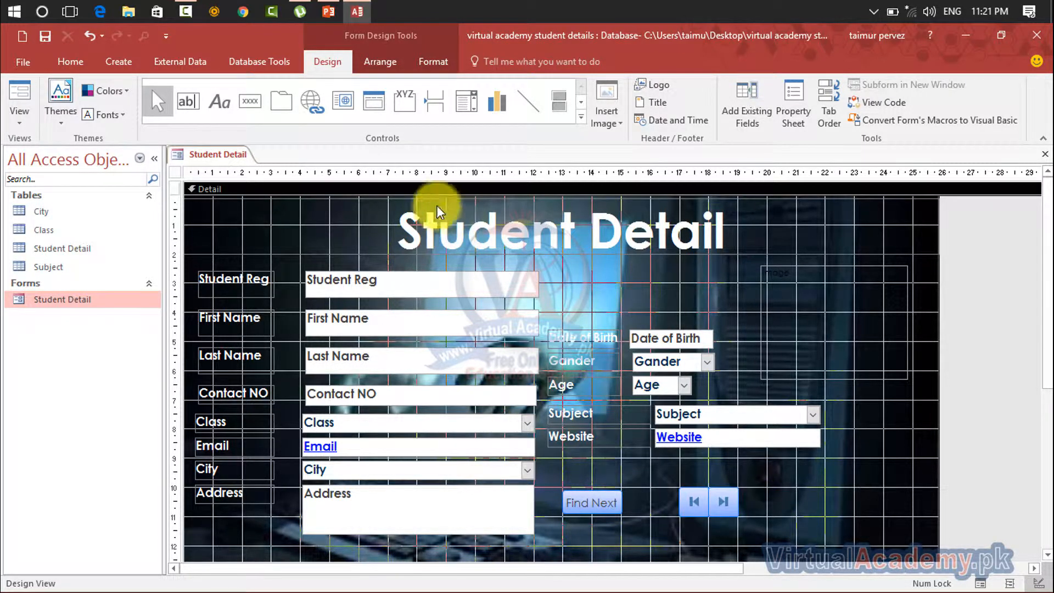
Add a command button at about 20 cm on the horizontal ruler, with the Record Navigation action Go To Next Record and its default picture and name
left_click(250, 101)
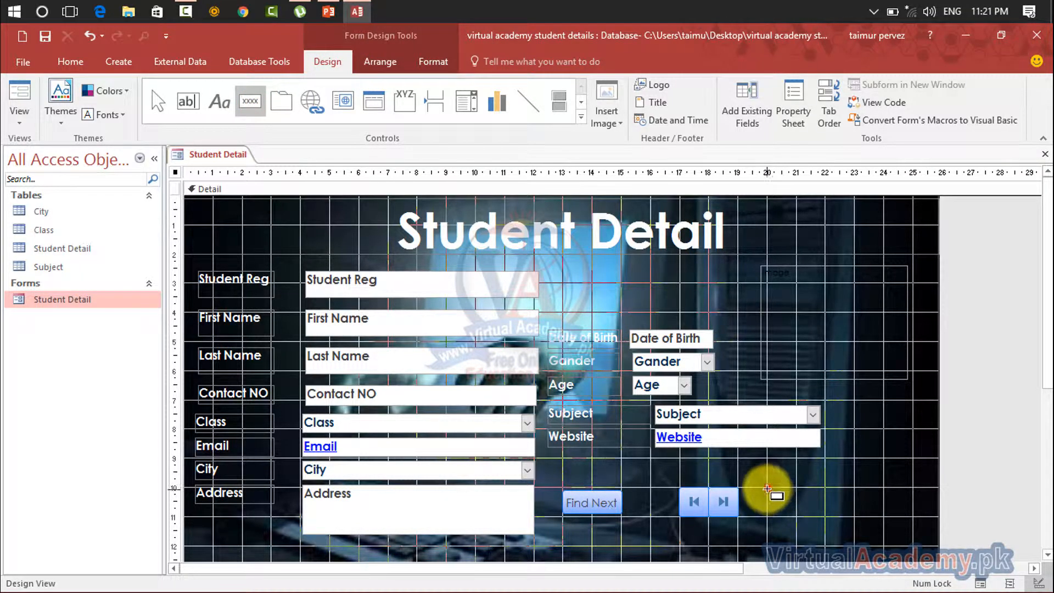
left_click_drag(768, 490, 806, 514)
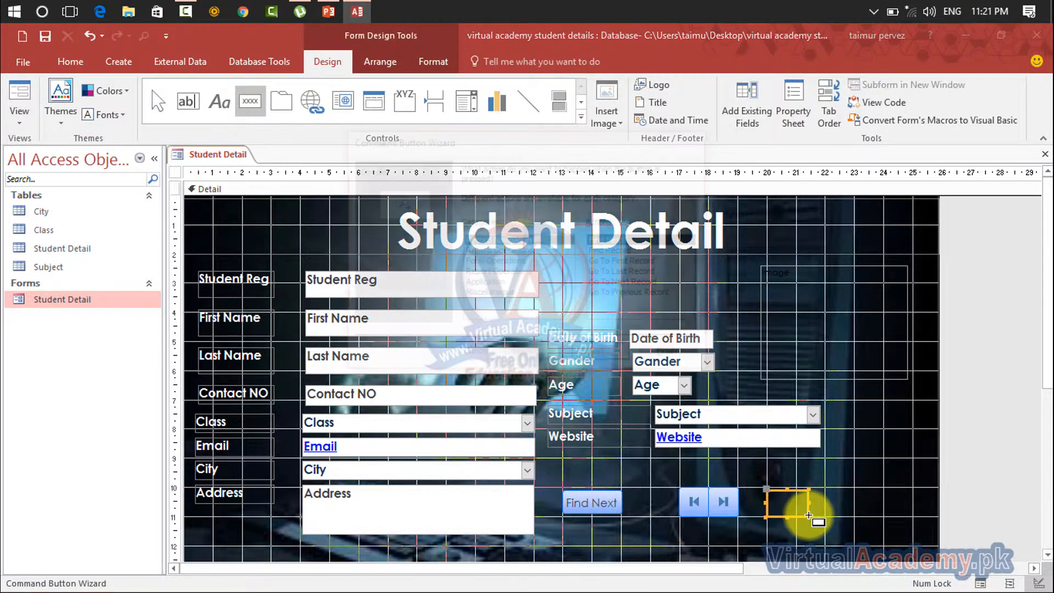
left_click(621, 274)
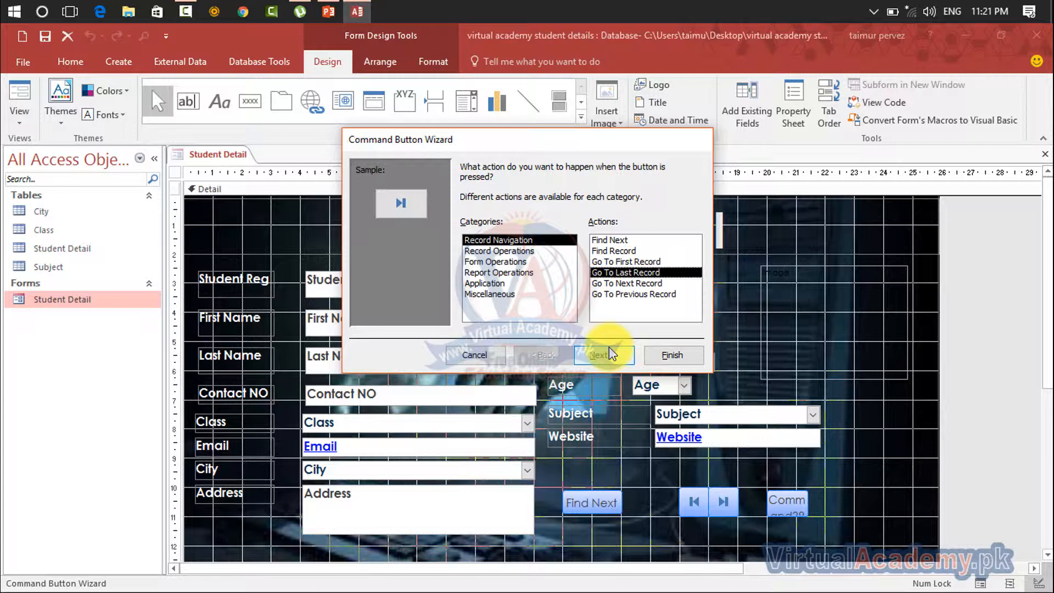
left_click(619, 294)
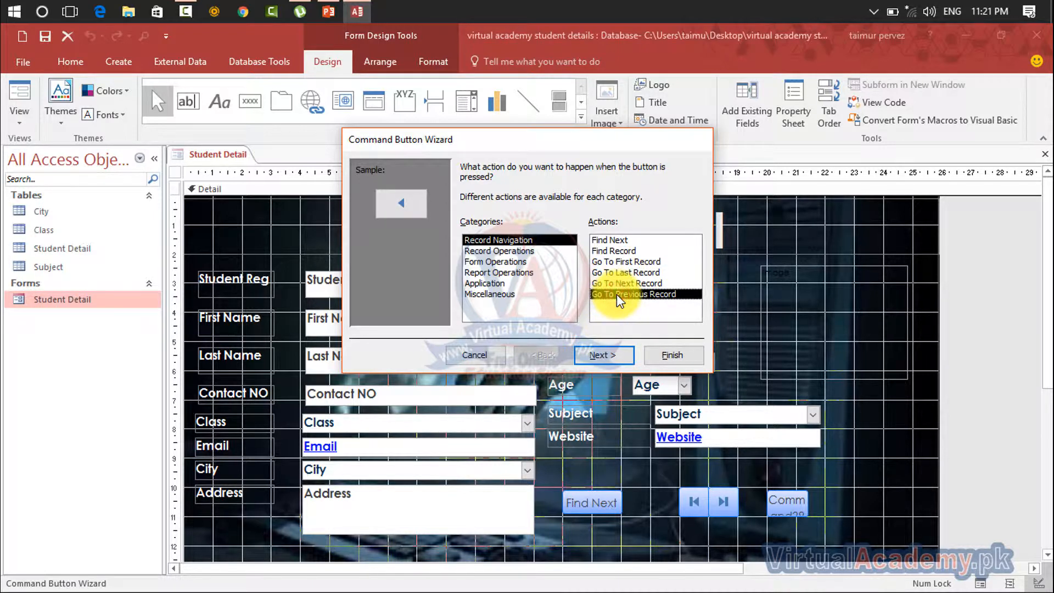
left_click(617, 282)
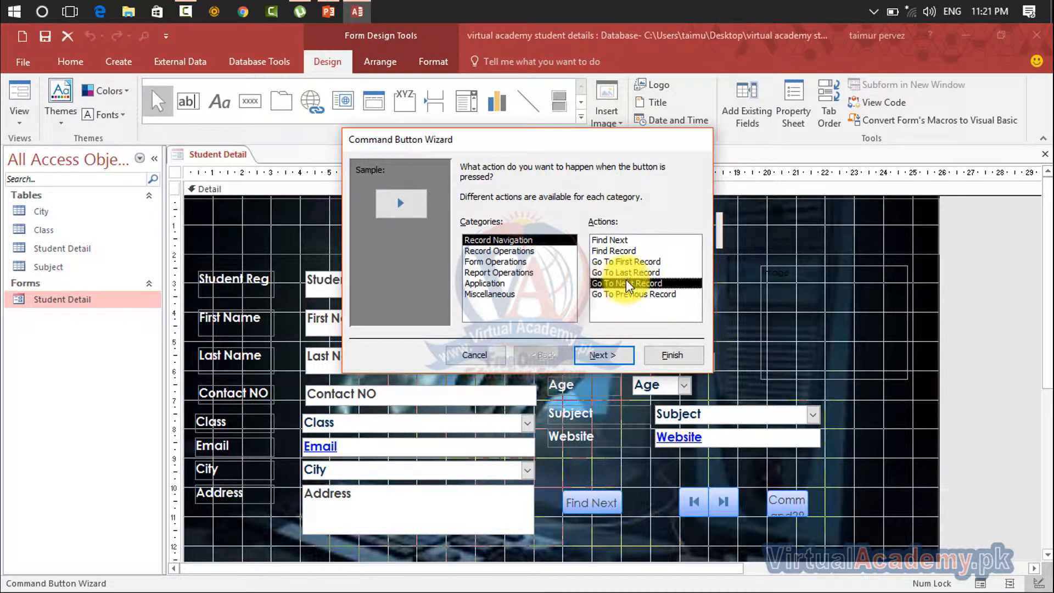
left_click(608, 352)
left_click(607, 357)
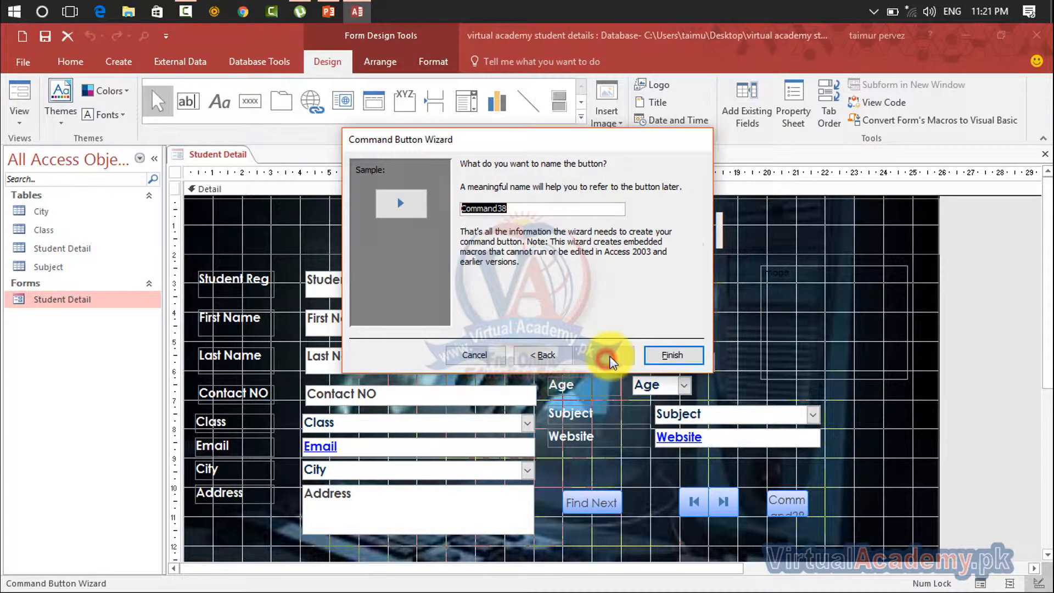
left_click(656, 356)
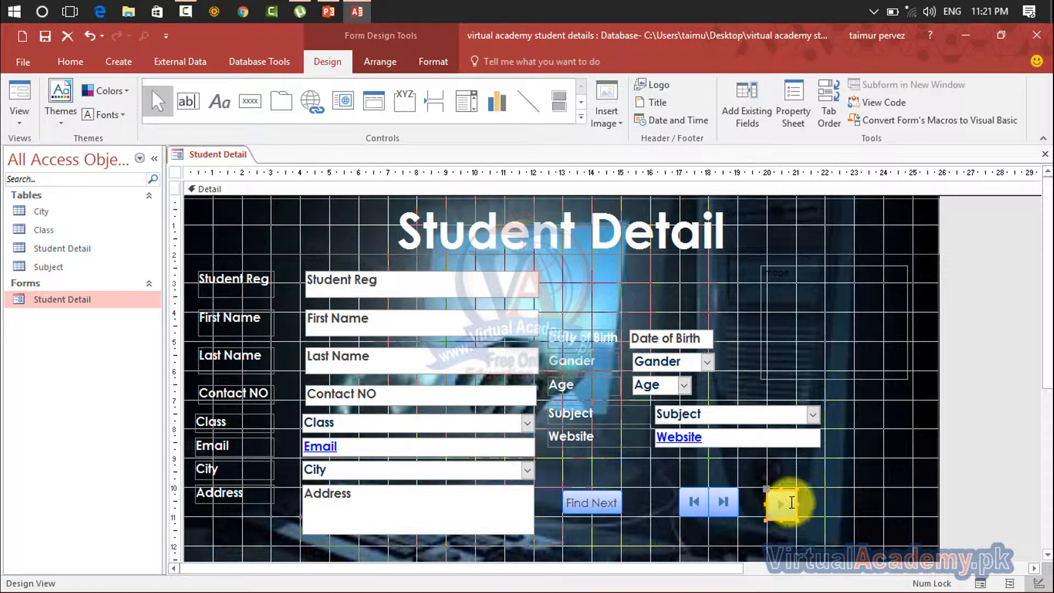
Align the next-record button in the same row as the first- and last-record buttons, between about 20 and 21 cm on the horizontal ruler
left_click_drag(794, 494, 777, 498)
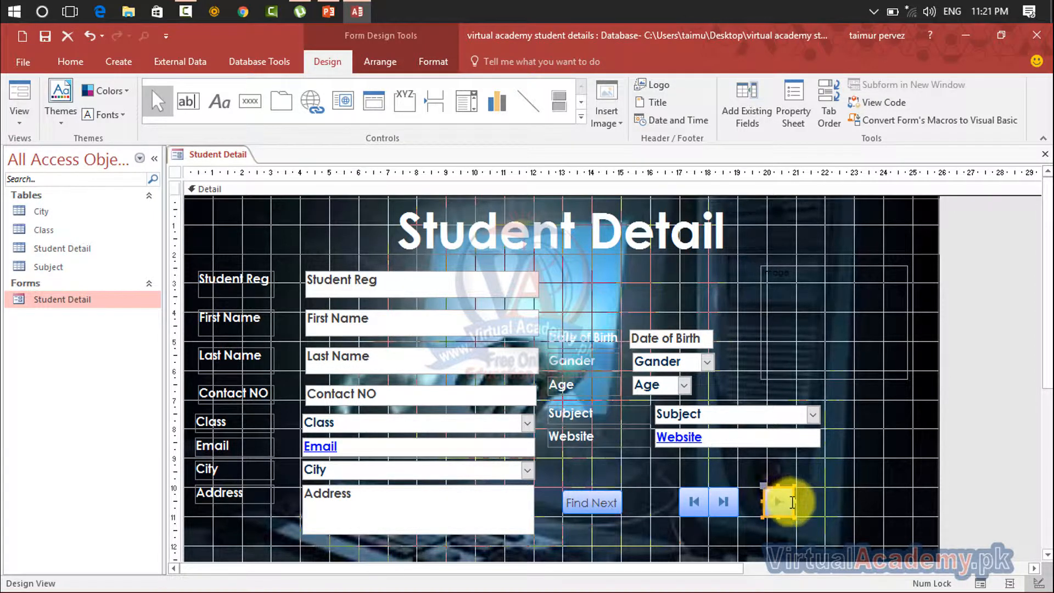
left_click(790, 502)
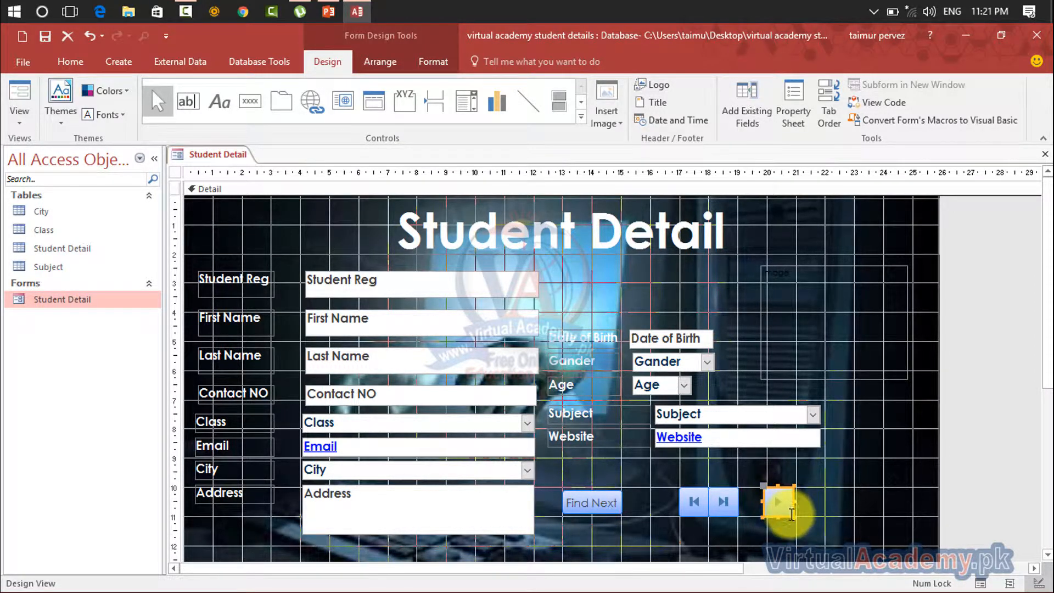
left_click(790, 514)
left_click_drag(788, 514, 793, 513)
left_click(816, 513)
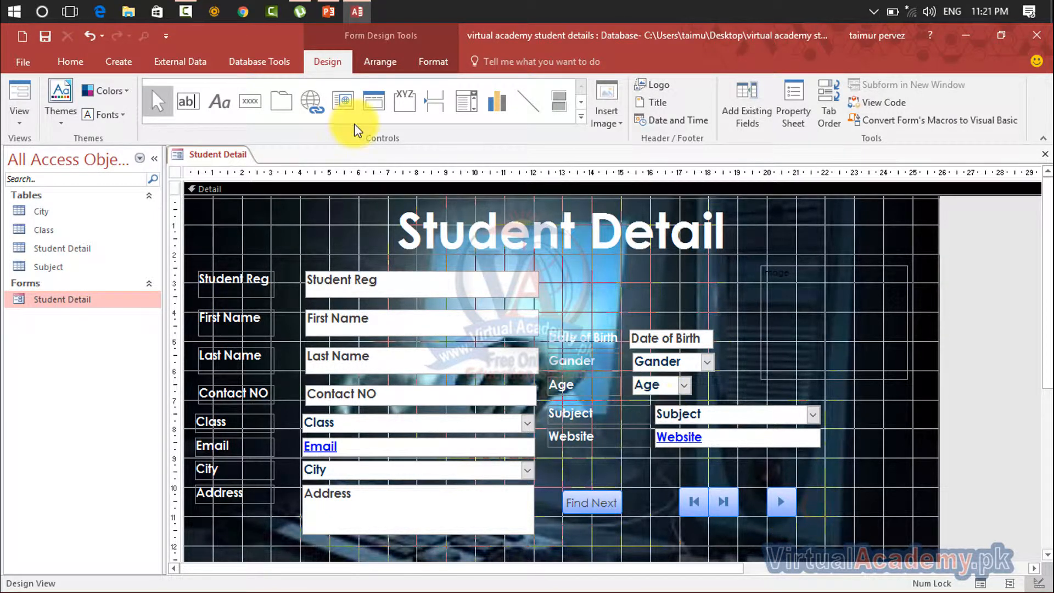
Add a Go To Previous Record button about 1 cm wide directly beside the next-record button, with its default picture, and line them up
left_click(250, 100)
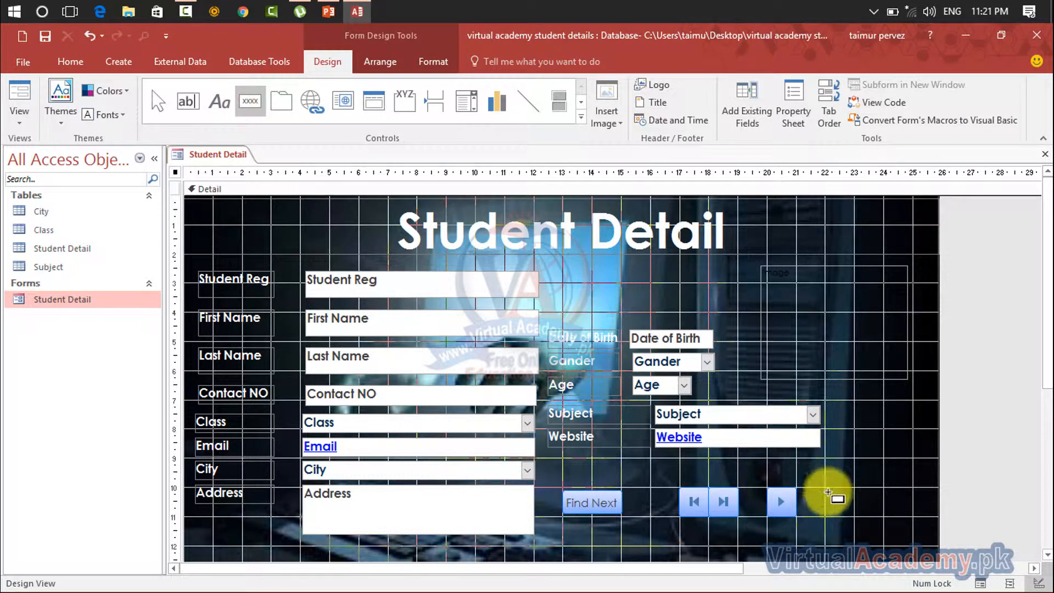
left_click_drag(795, 488, 826, 516)
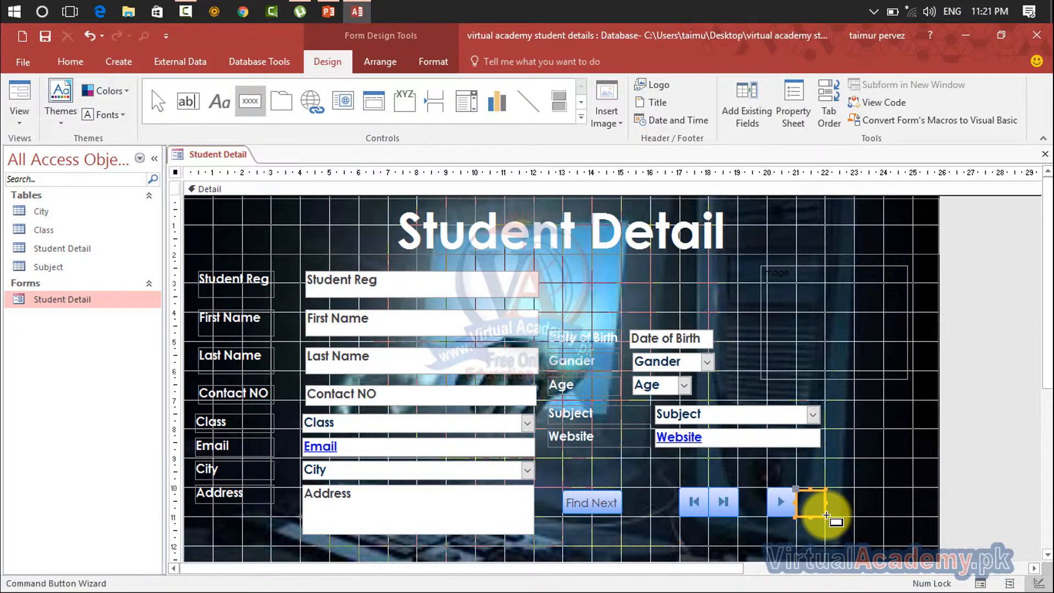
left_click(625, 295)
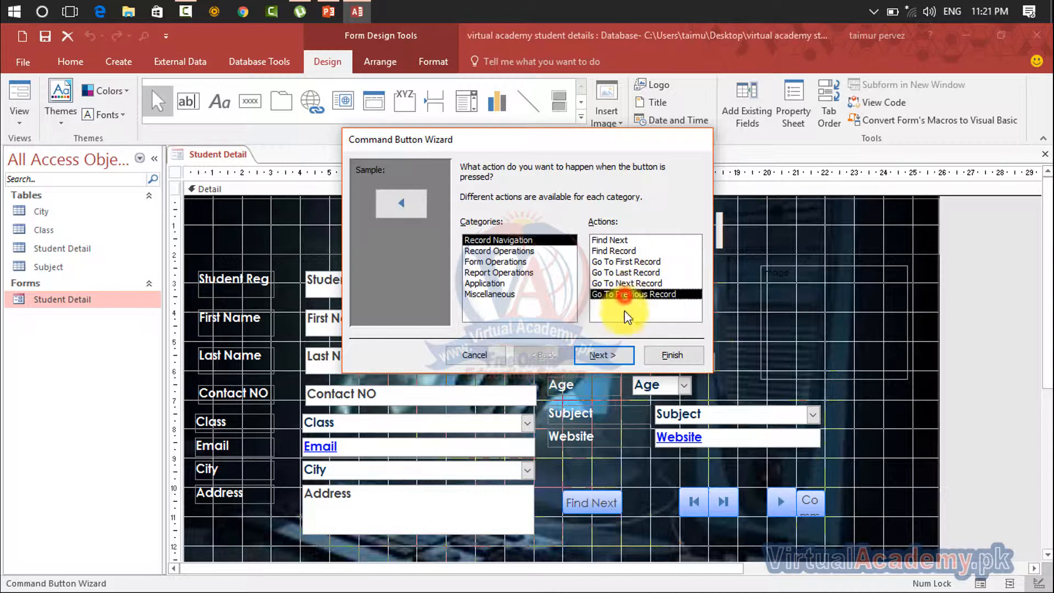
left_click(614, 354)
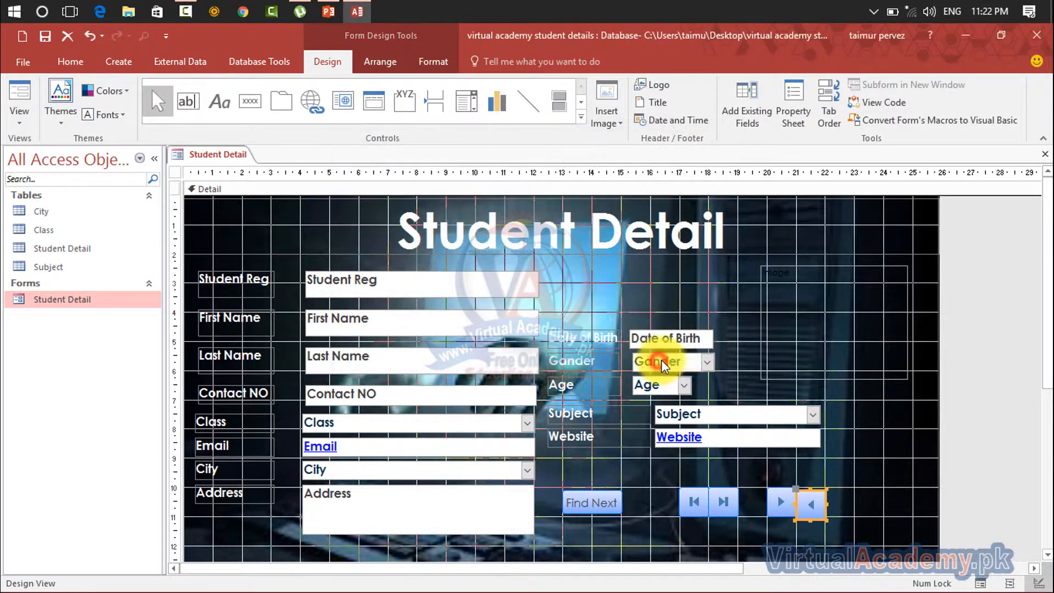
left_click(657, 360)
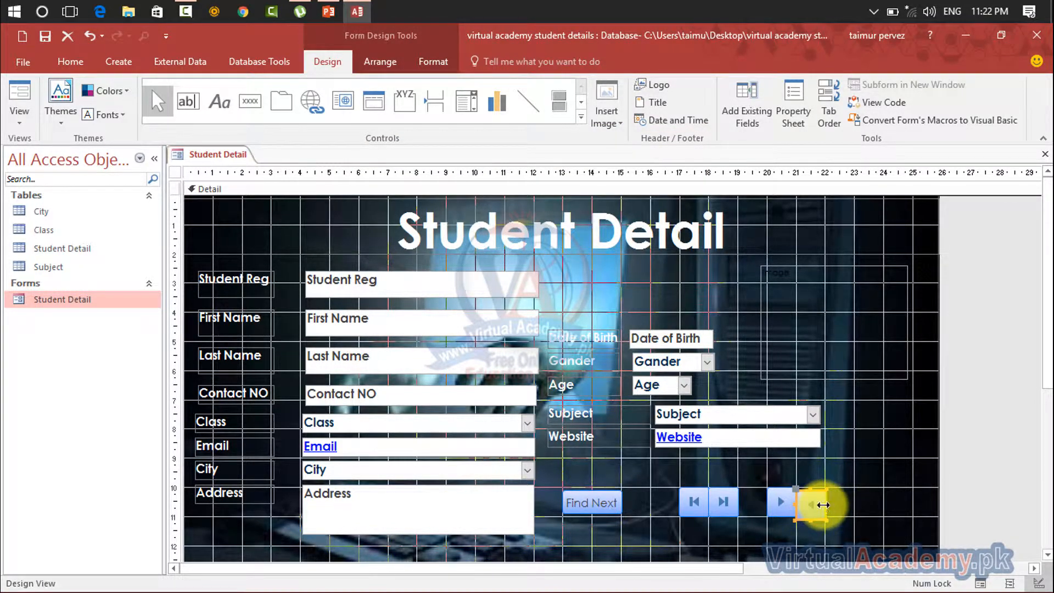
left_click_drag(826, 510, 826, 509)
left_click(852, 503)
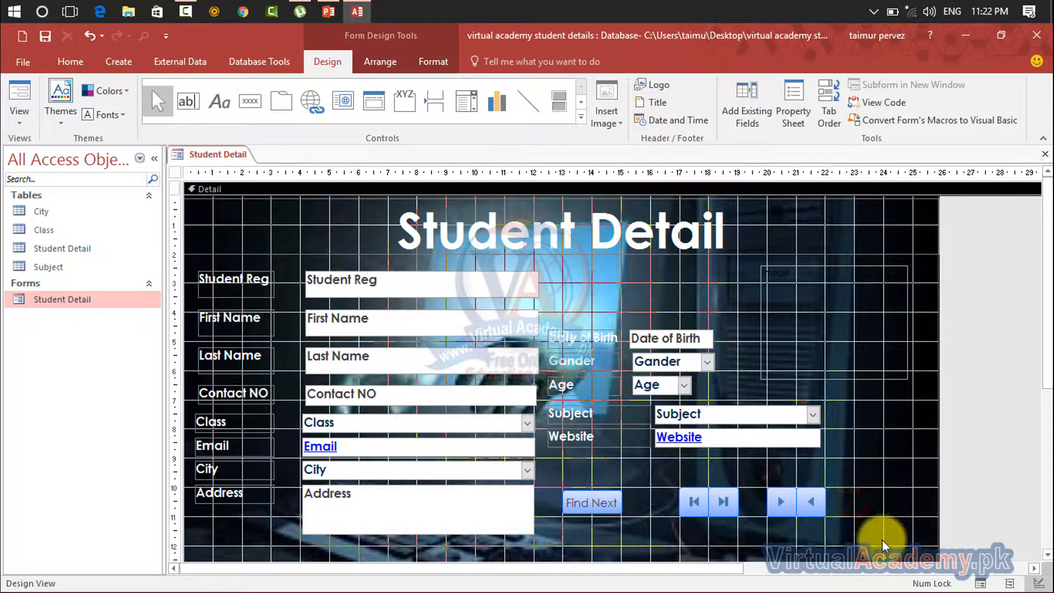
Resize the Find Next button to about 1 cm tall so it matches the row of navigation buttons
left_click(609, 515)
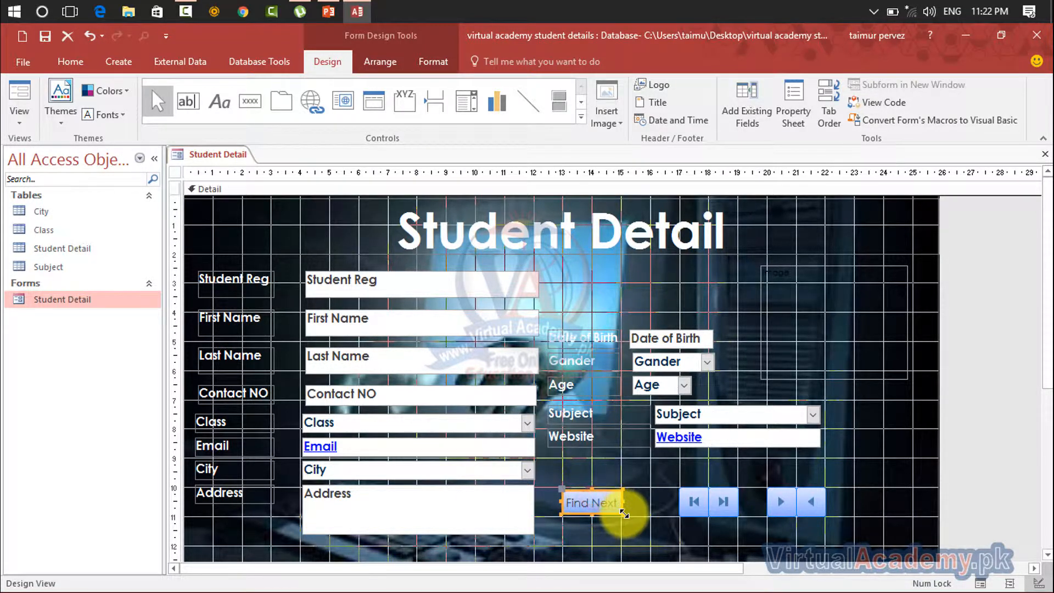
left_click_drag(624, 514, 623, 486)
left_click(644, 506)
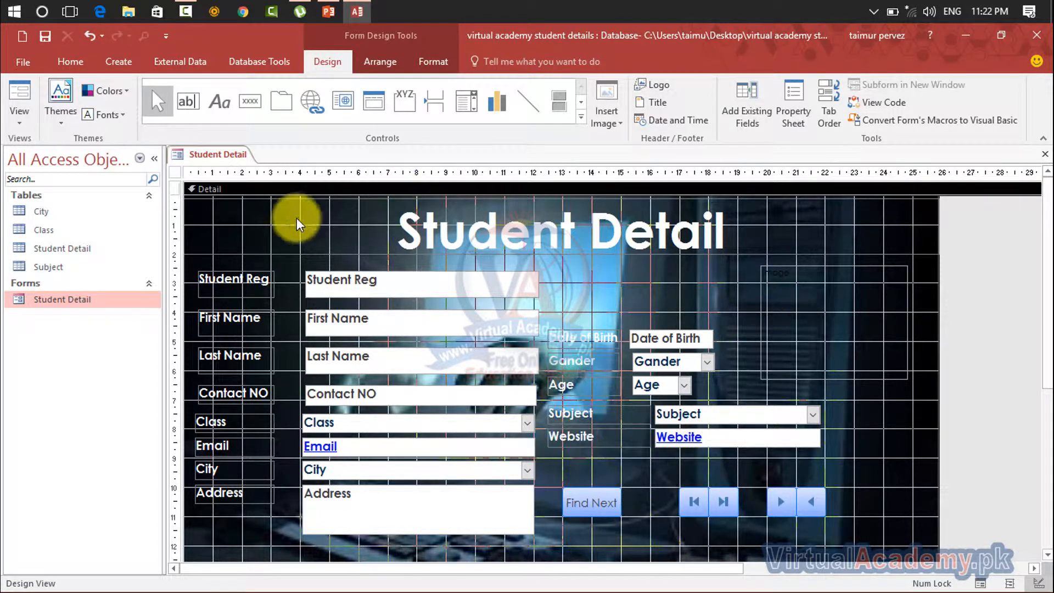
Add a command button below Find Next with the Record Operations action Add New Record and its default picture and name
left_click(250, 101)
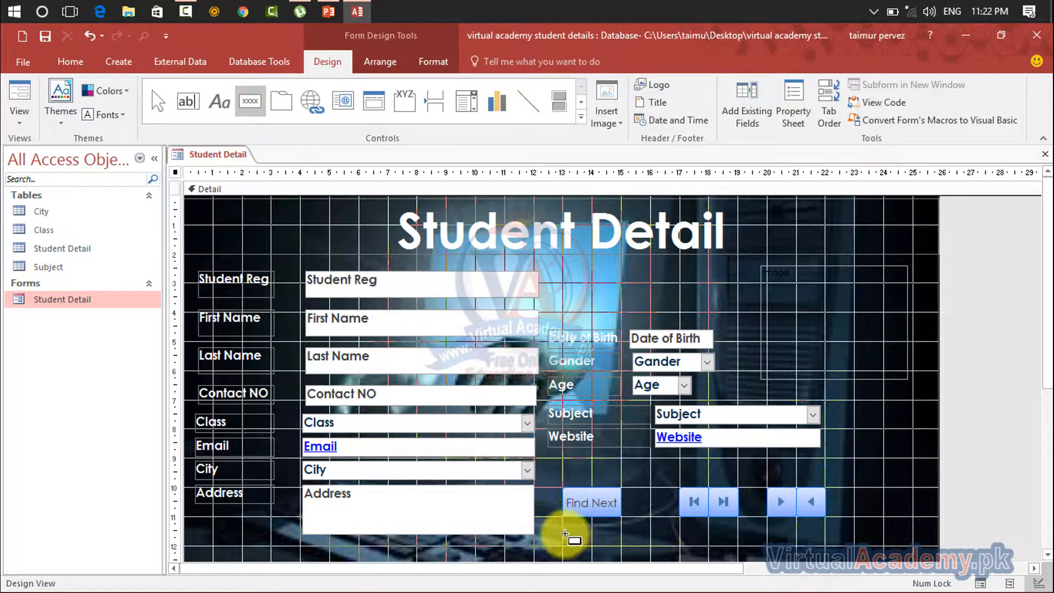
left_click_drag(565, 532, 617, 551)
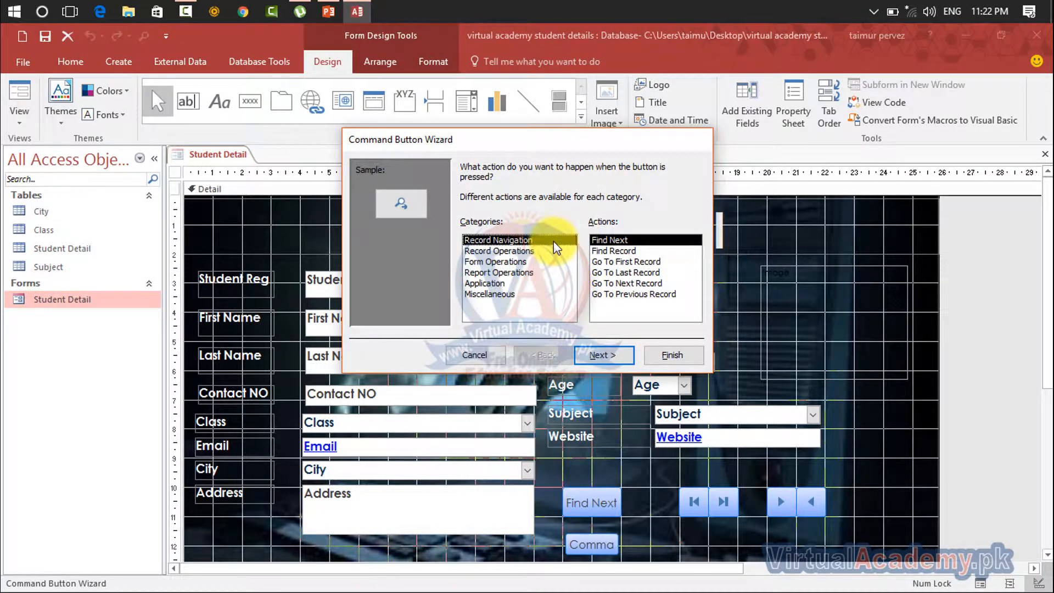
left_click(512, 251)
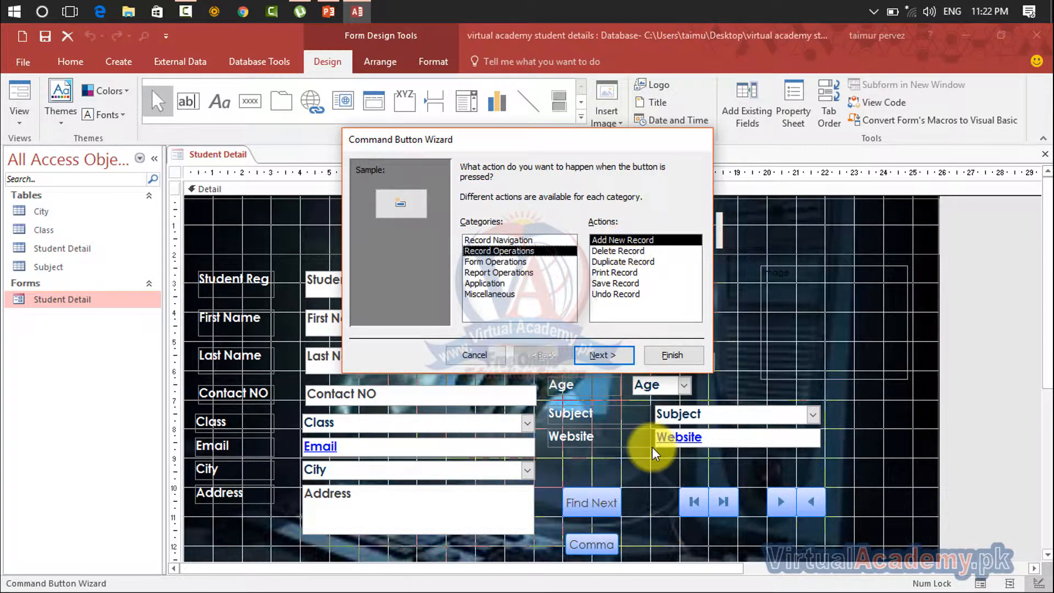
left_click(600, 356)
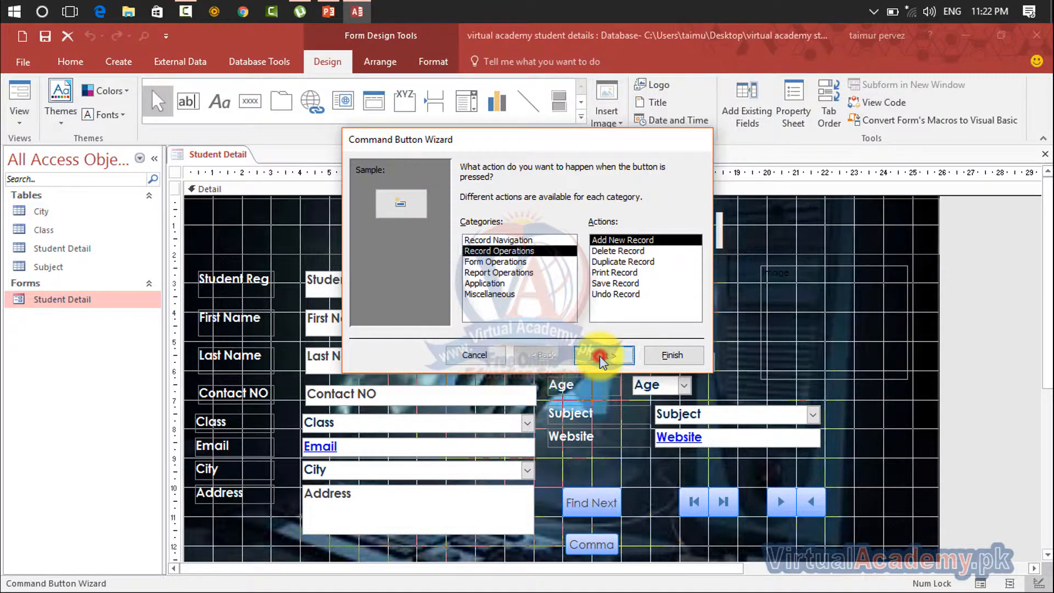
left_click(600, 356)
left_click(666, 357)
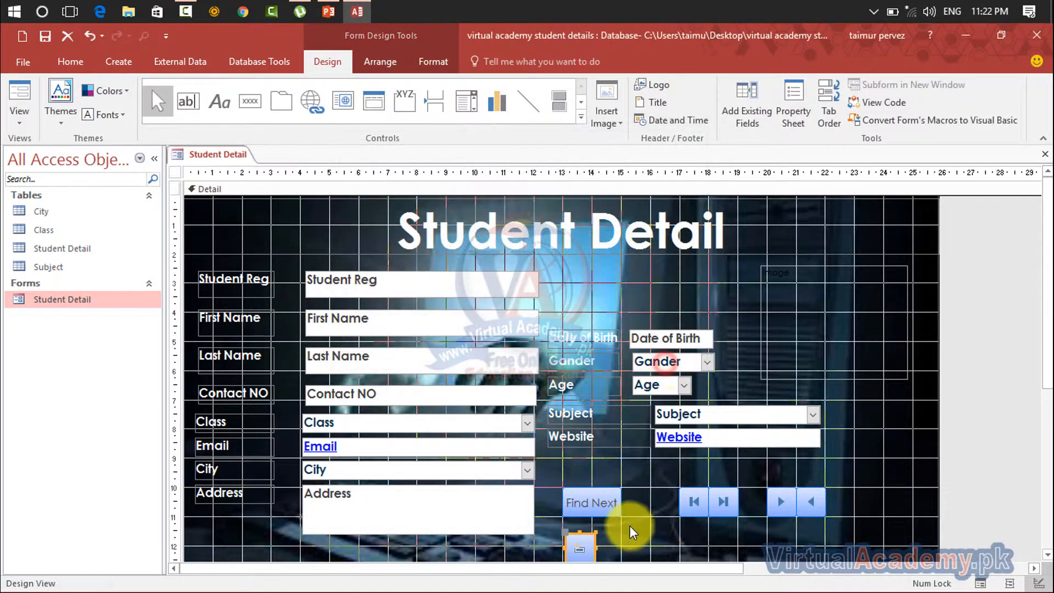
Move the Find Next and navigation buttons up to about 9 cm on the vertical ruler, and place the add-record button at about 11 cm beneath the first-record button
left_click_drag(589, 543, 796, 235)
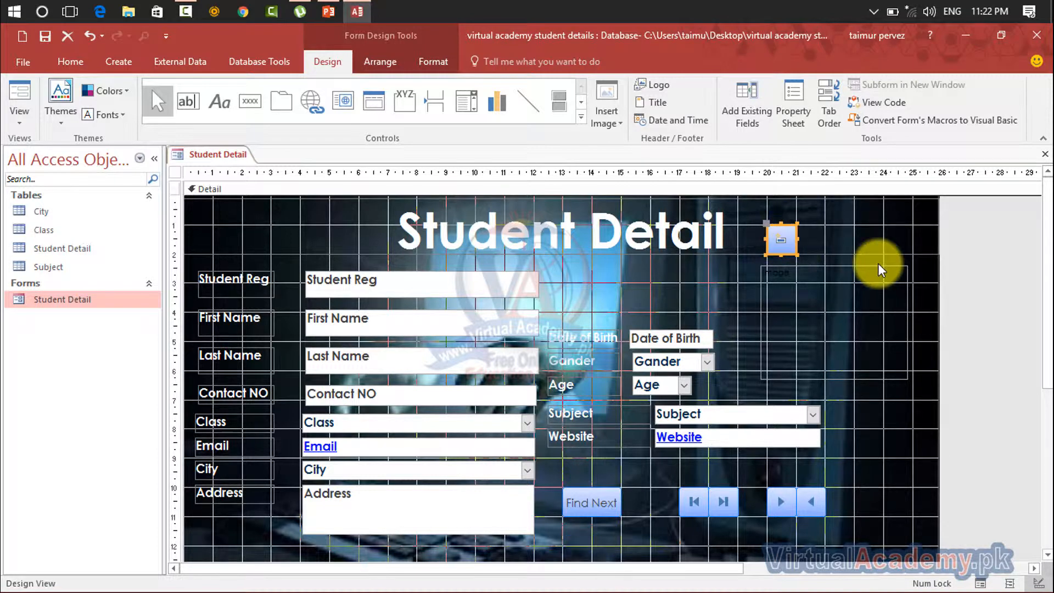
left_click_drag(857, 492, 595, 478)
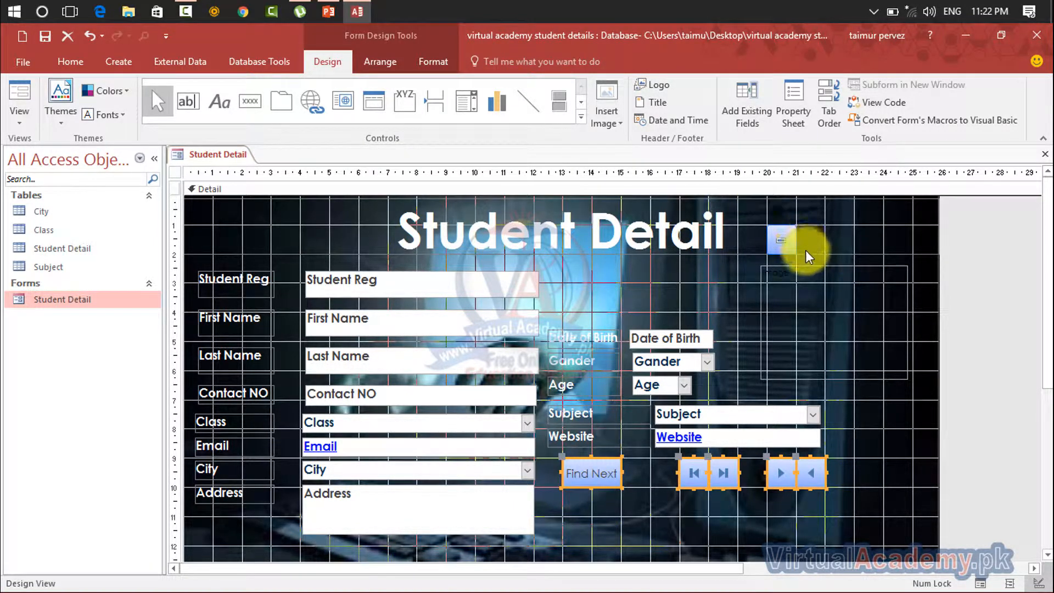
left_click(782, 240)
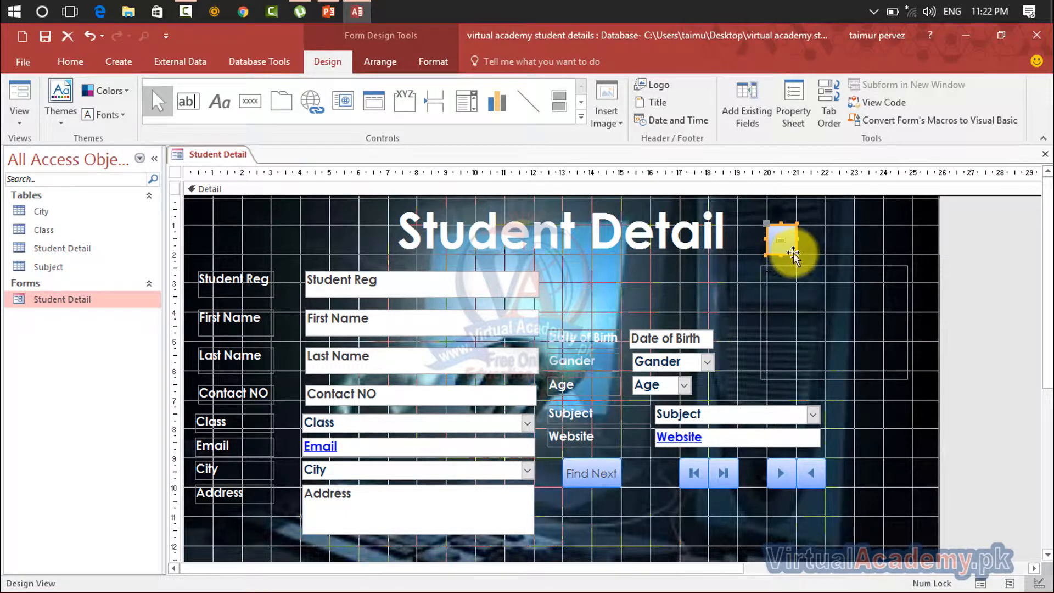
left_click_drag(793, 253, 707, 542)
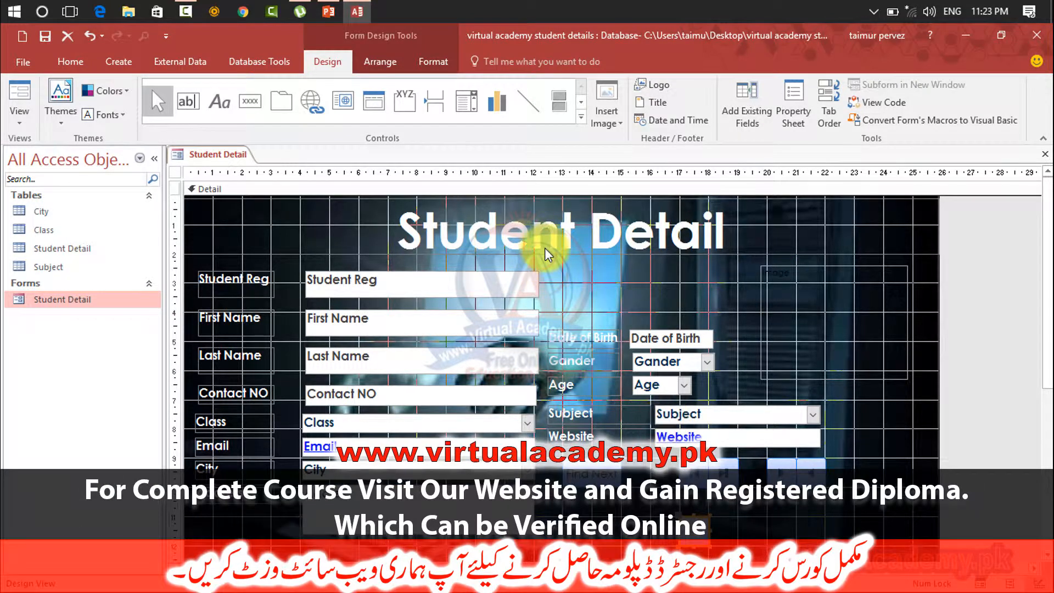
Add a Delete Record button about 1 cm wide directly beside the add-record button, with the Delete Record picture and default name, and line them up
left_click(250, 101)
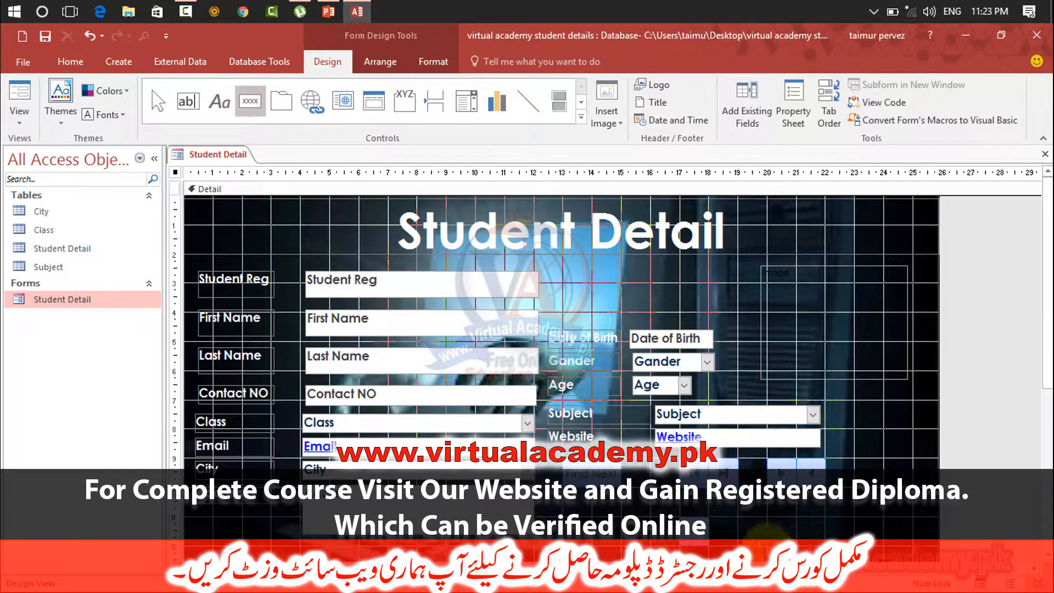
left_click_drag(707, 517, 766, 560)
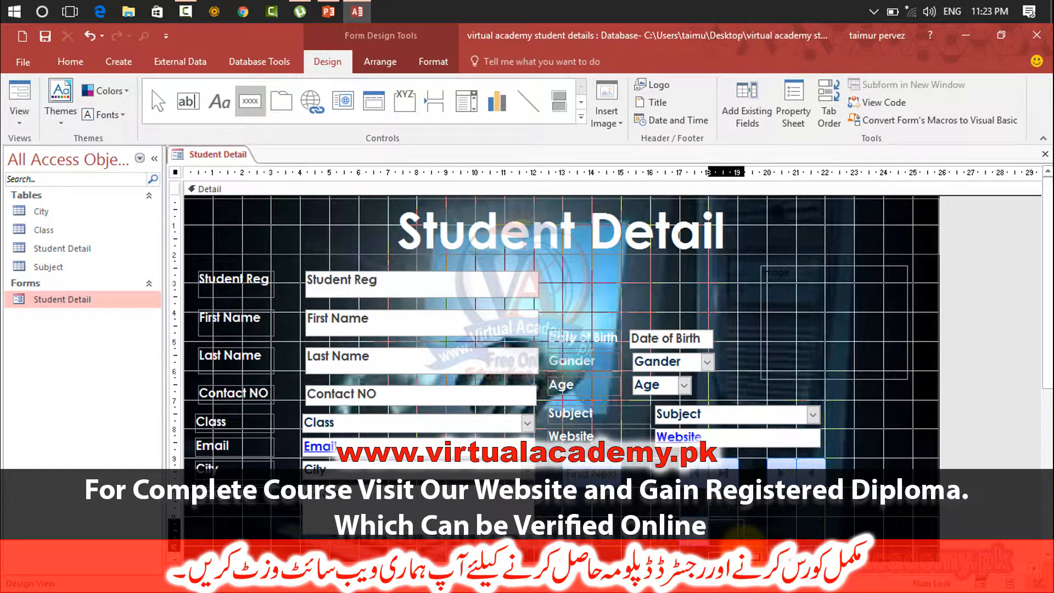
left_click(516, 250)
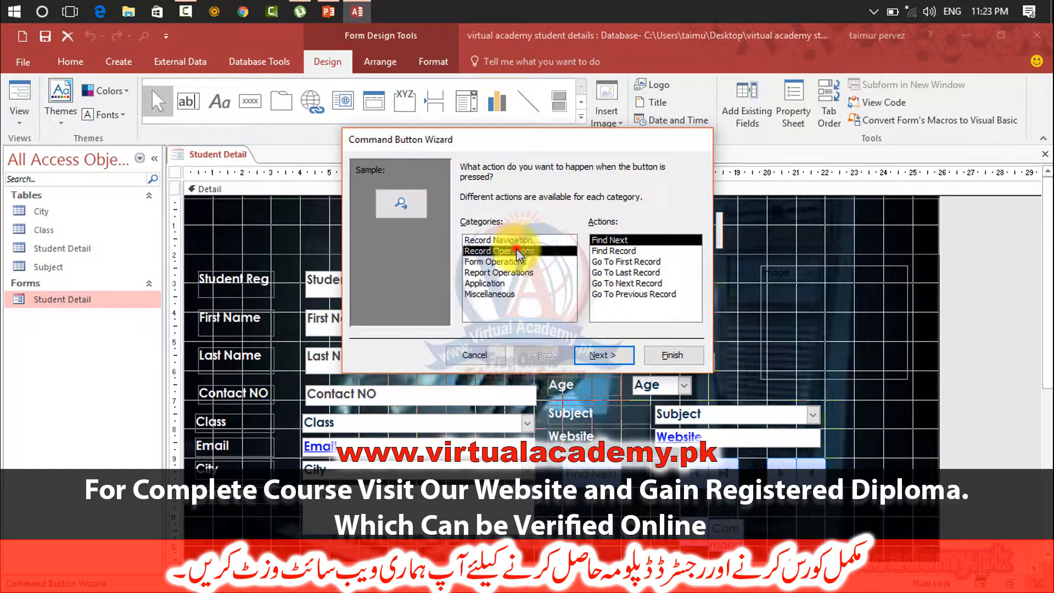
left_click(609, 250)
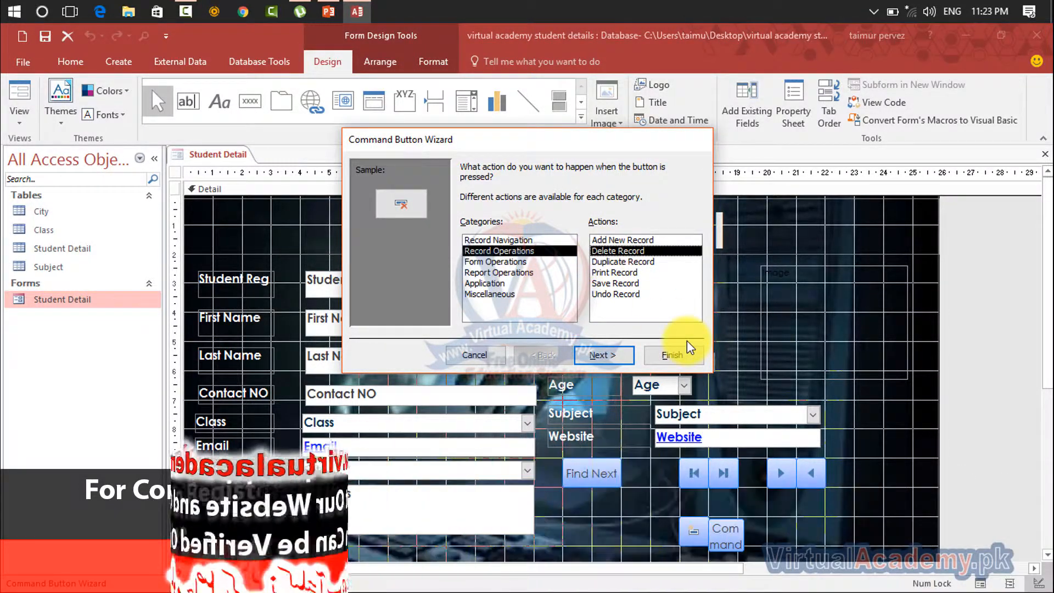
left_click(603, 354)
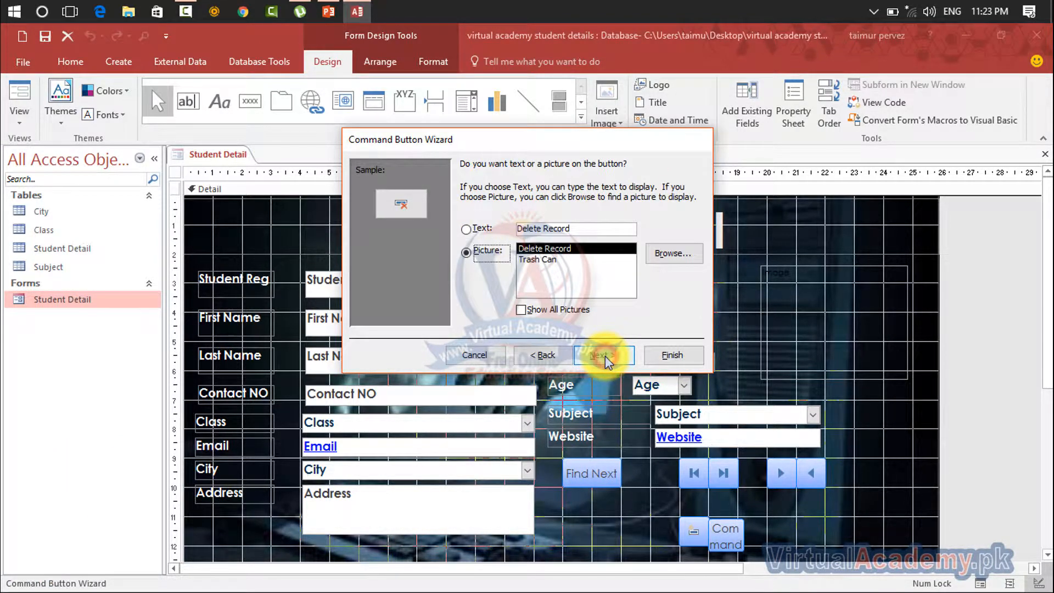
left_click(603, 355)
left_click(664, 355)
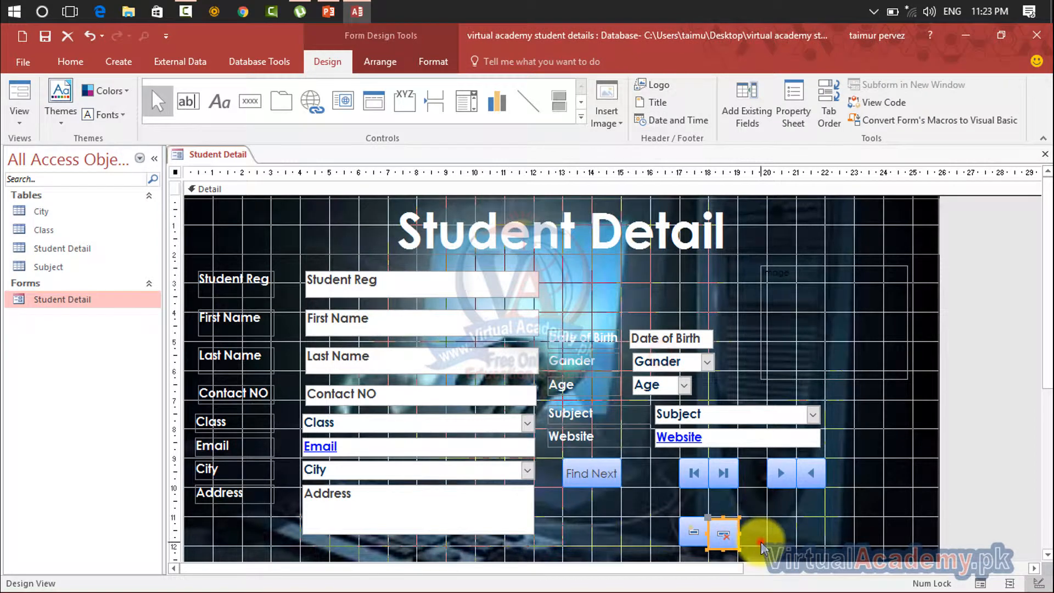
left_click_drag(724, 543, 730, 542)
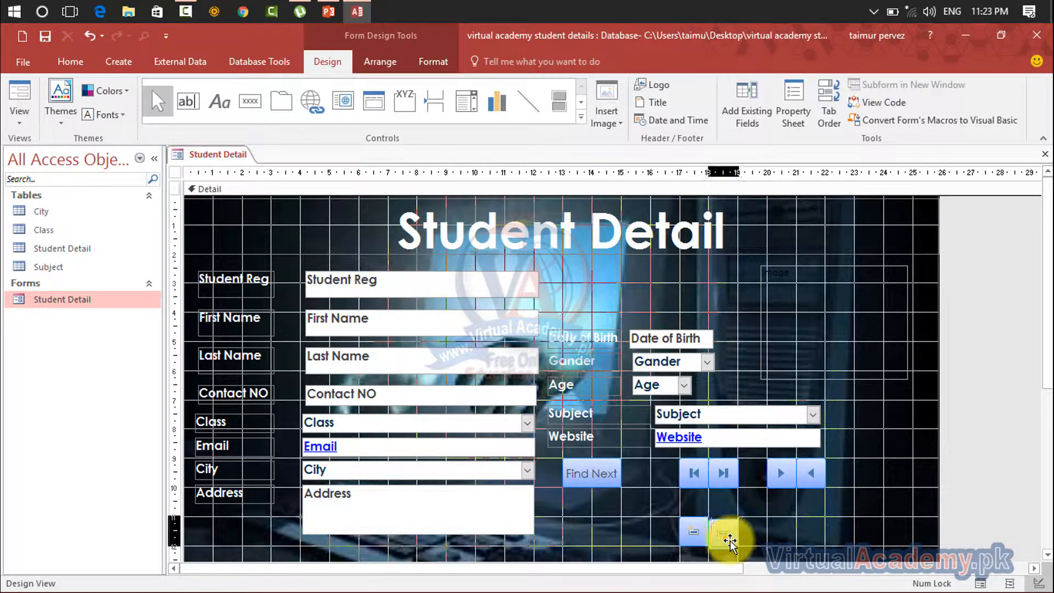
left_click(757, 543)
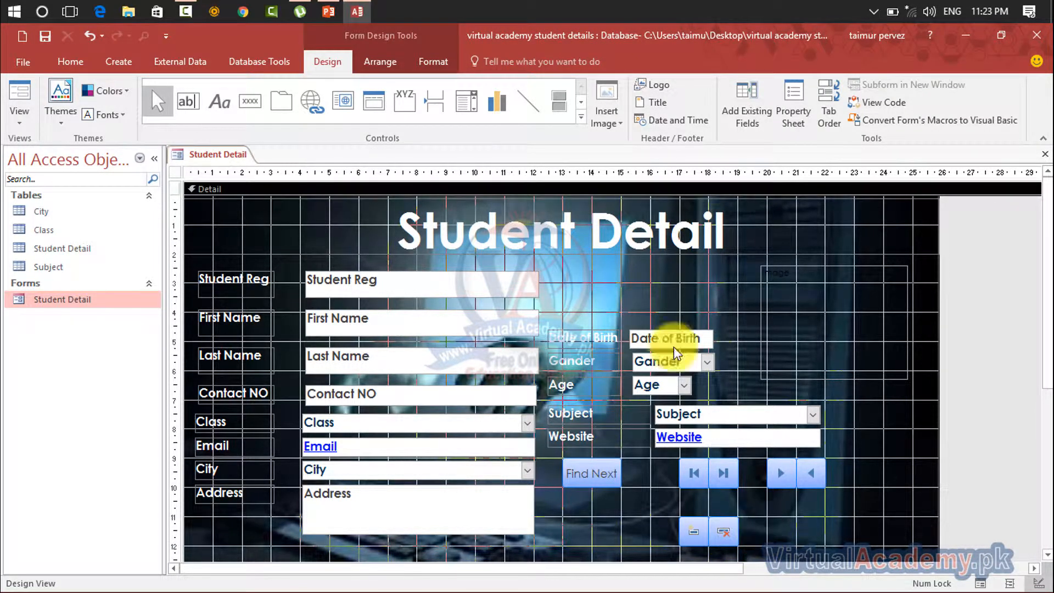
Add a Save Record button about 1 cm wide with the Save Record picture and default name, and place it beneath the next-record button
left_click(248, 104)
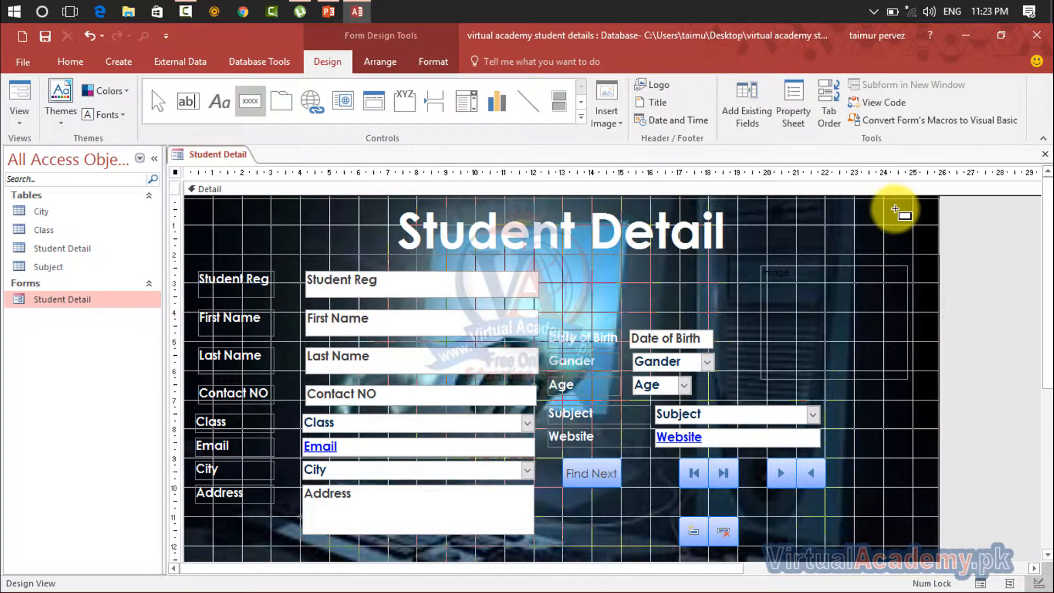
left_click_drag(884, 201, 916, 225)
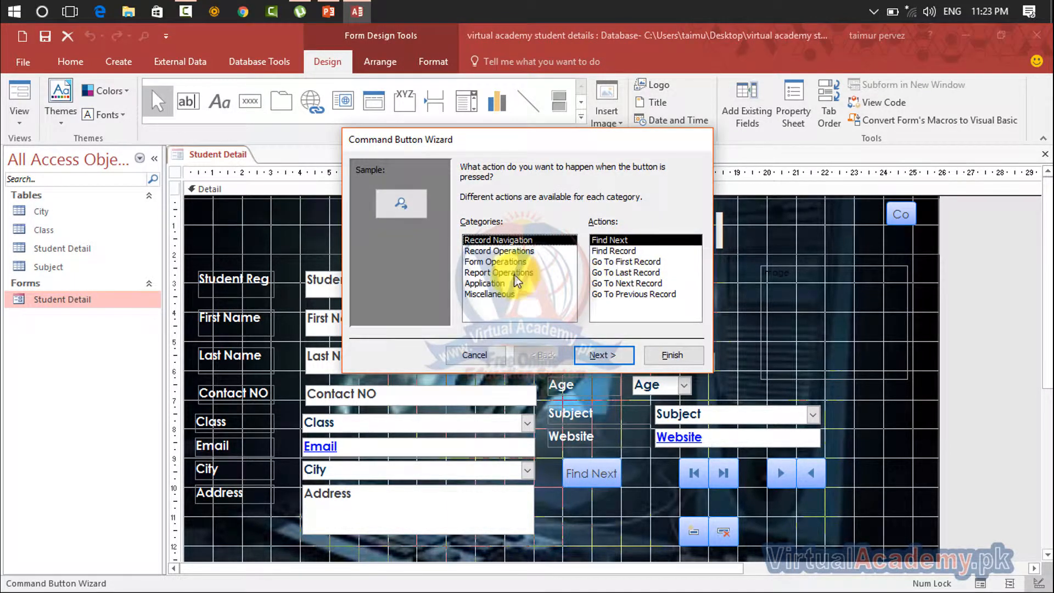
left_click(509, 251)
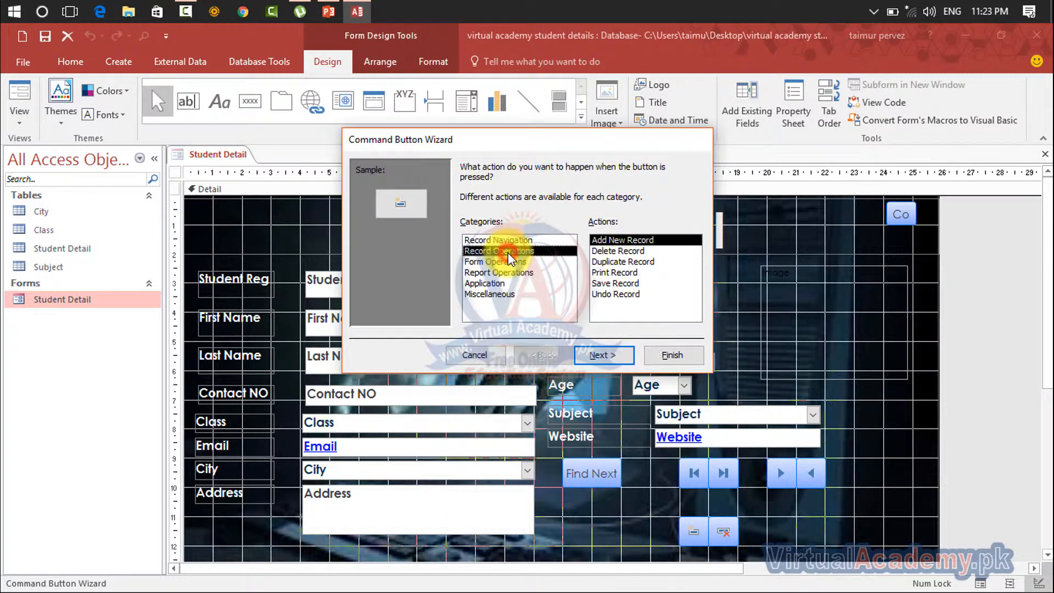
left_click(616, 283)
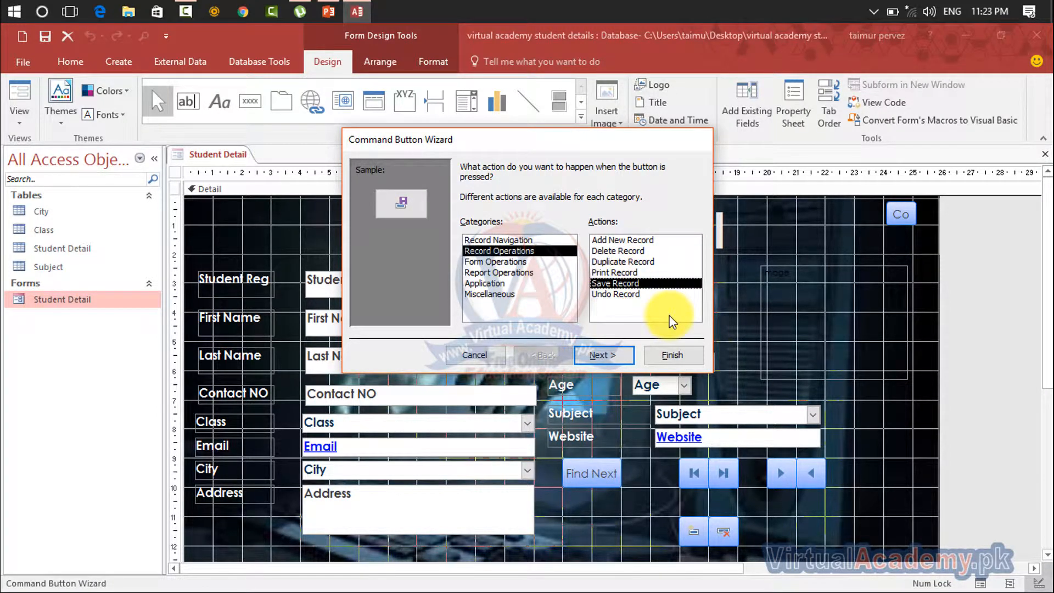
left_click(605, 358)
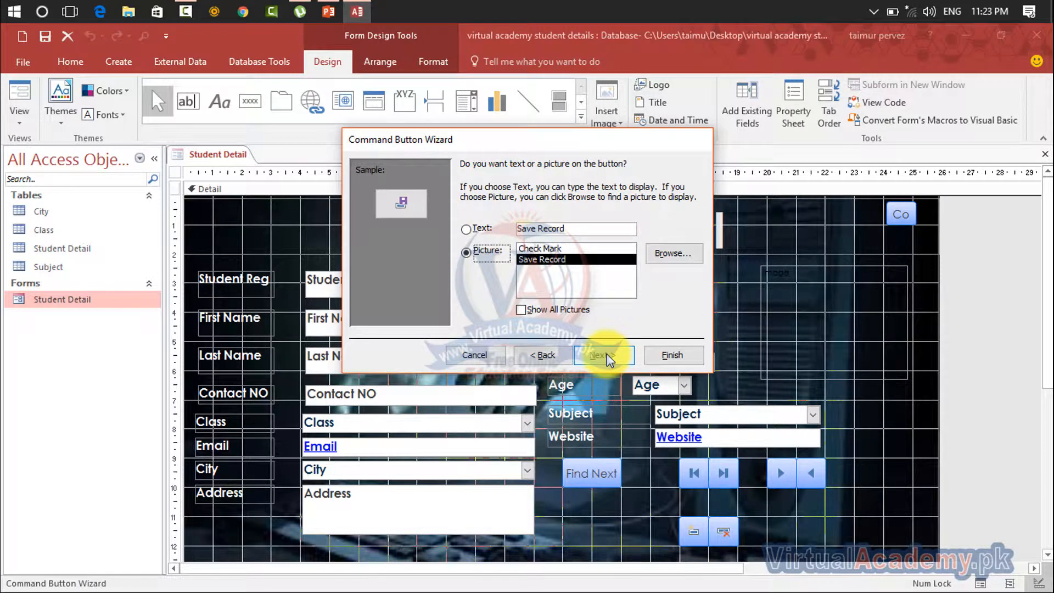
left_click(605, 357)
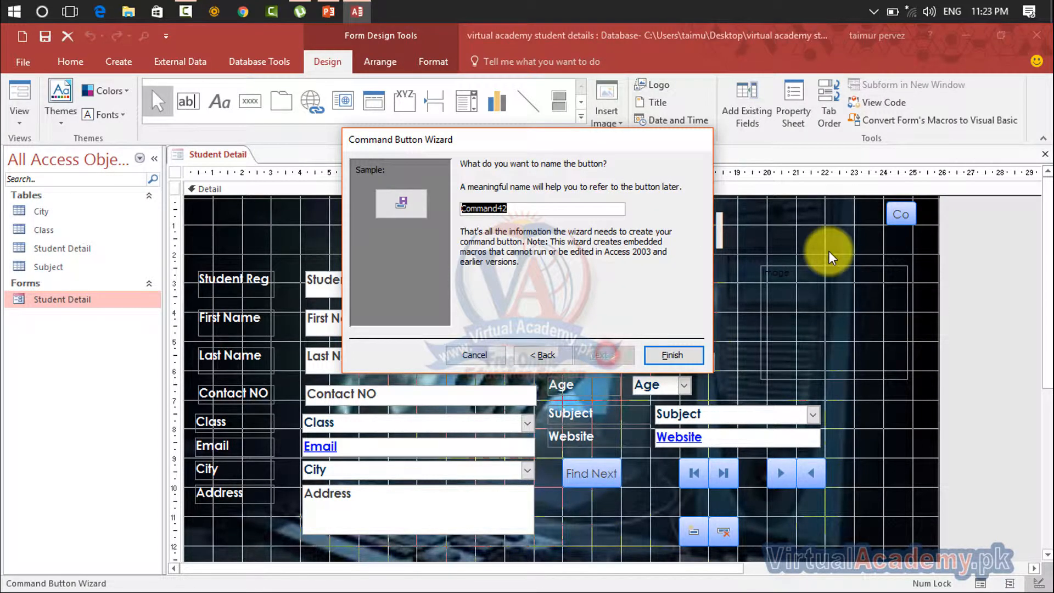
left_click(661, 354)
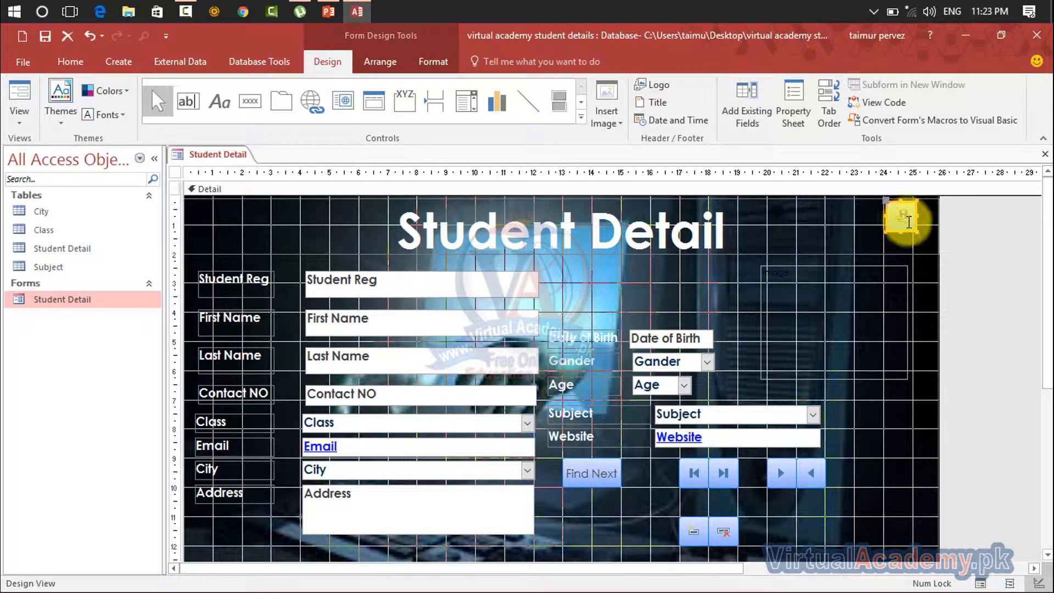
left_click_drag(915, 225, 806, 533)
Add a Print Record button about 1 cm wide directly beside the save-record button, with its default picture and name, and line them up
left_click(252, 102)
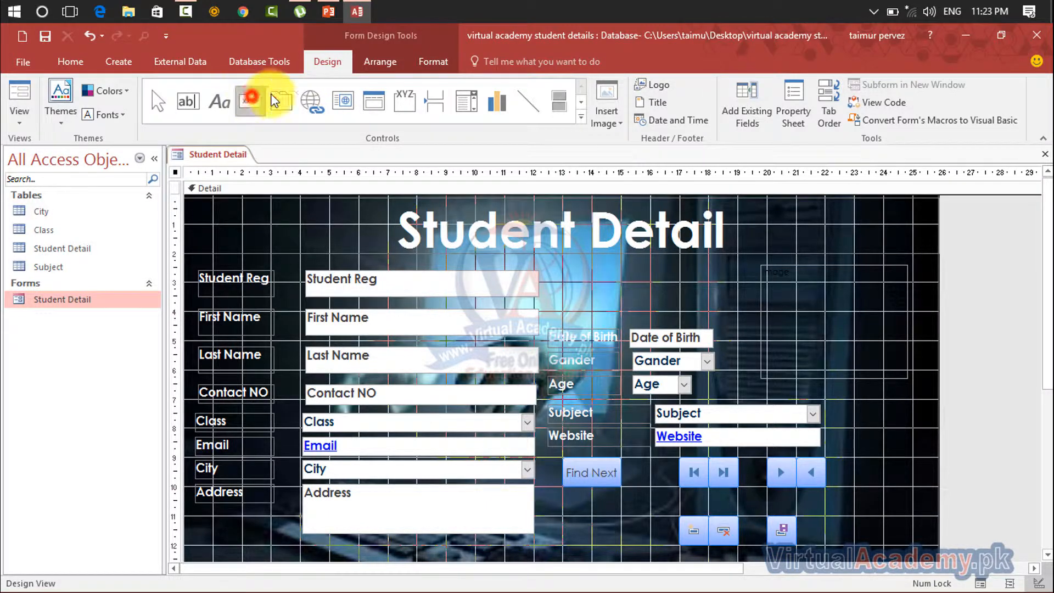
left_click(797, 517)
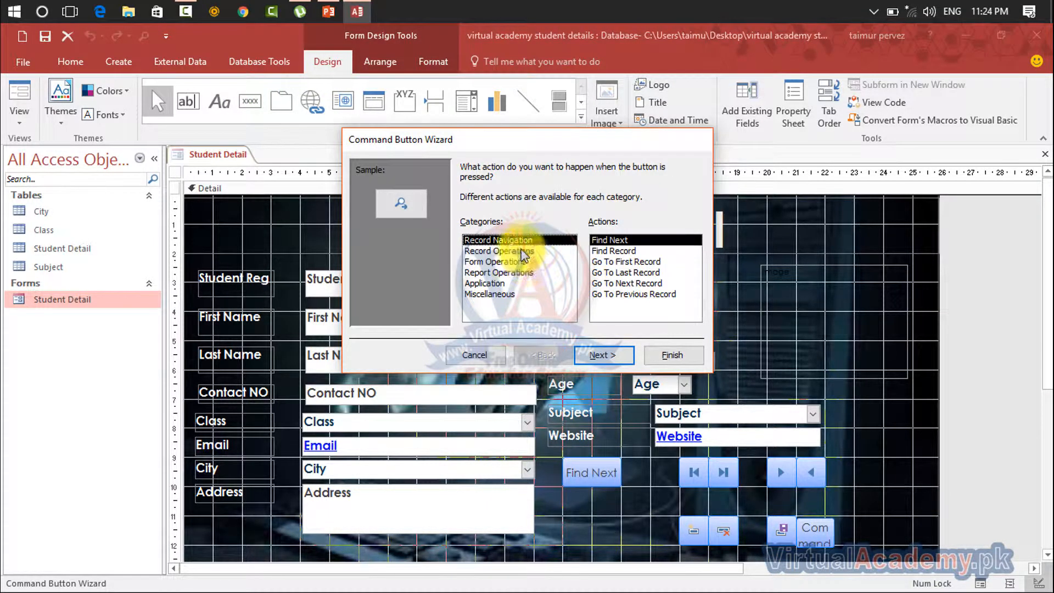
left_click(524, 251)
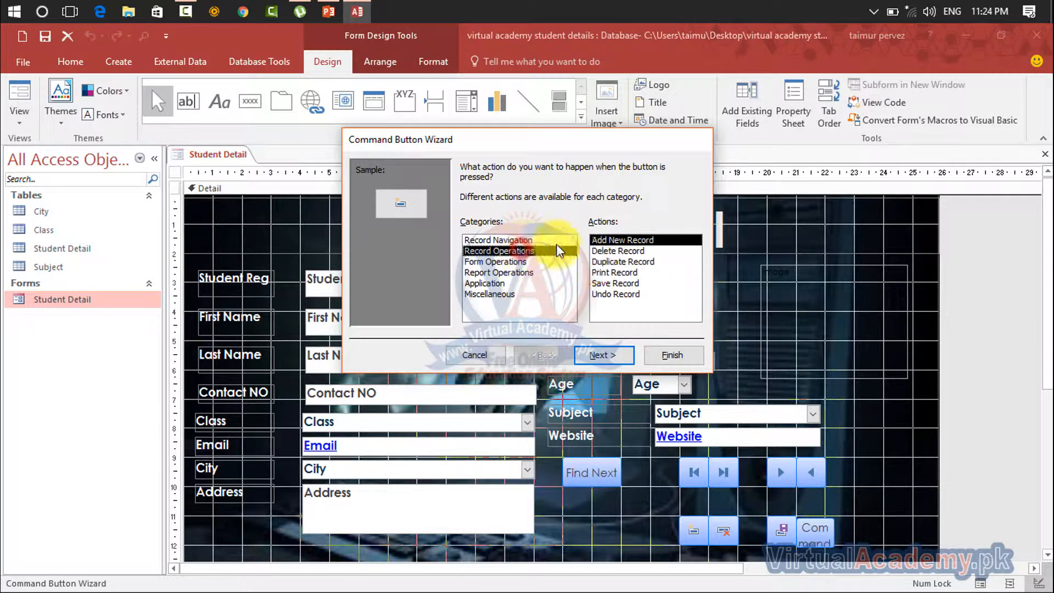
left_click(607, 274)
left_click(604, 355)
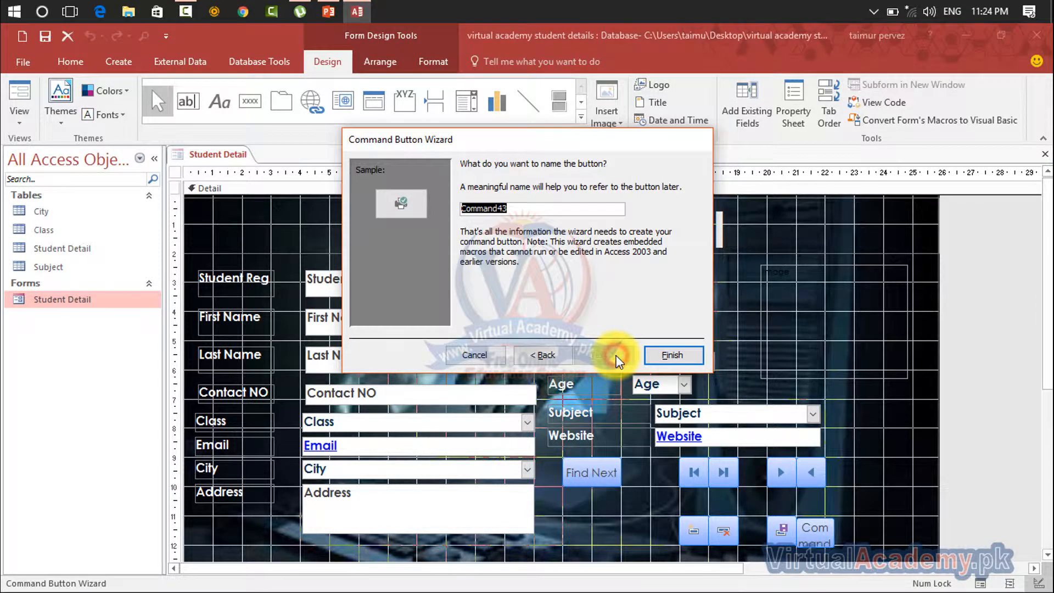
left_click(666, 354)
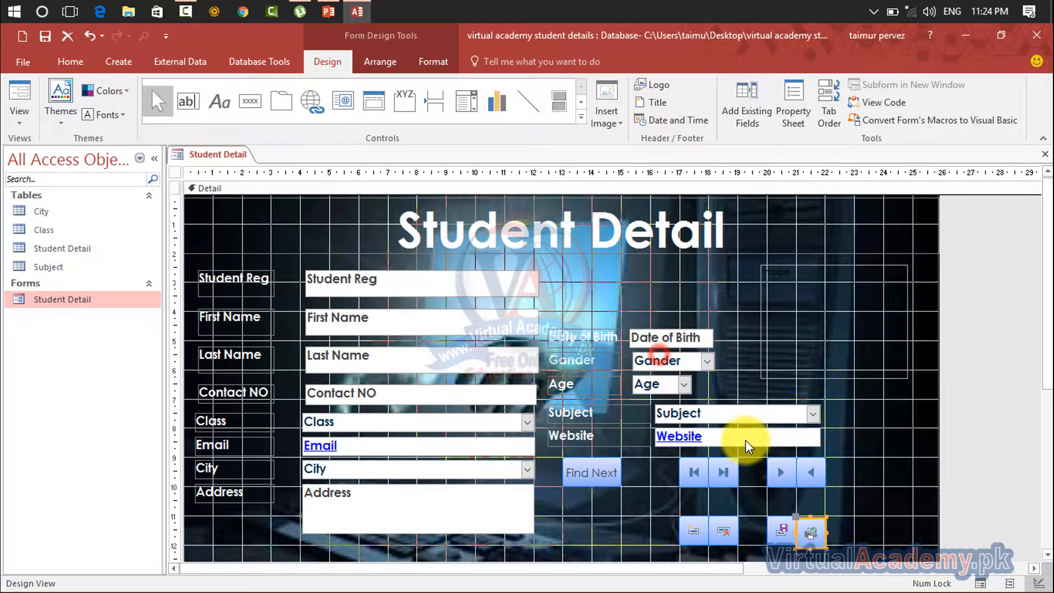
left_click(816, 535)
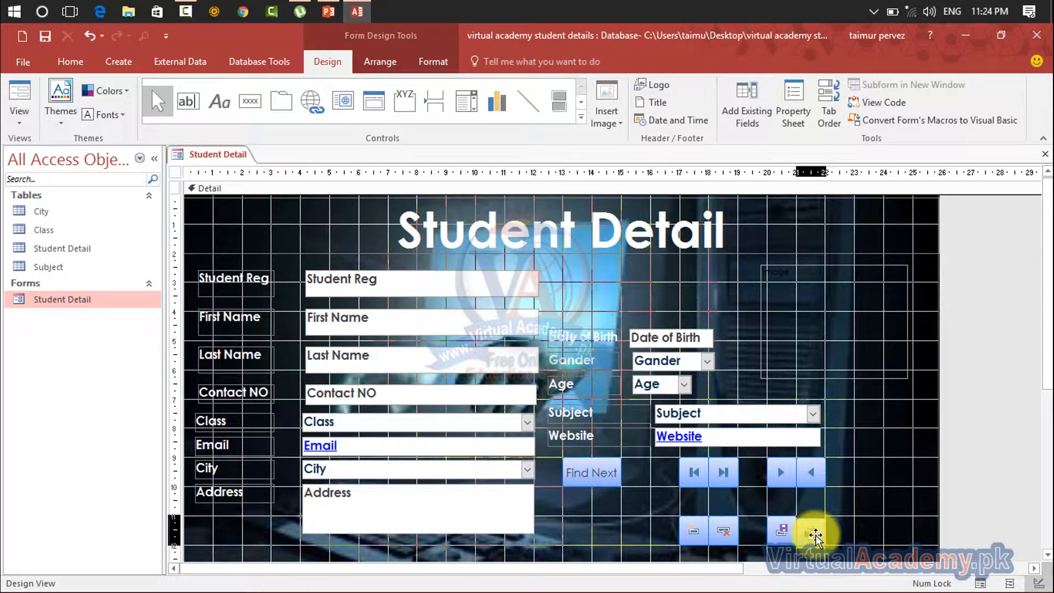
left_click(866, 506)
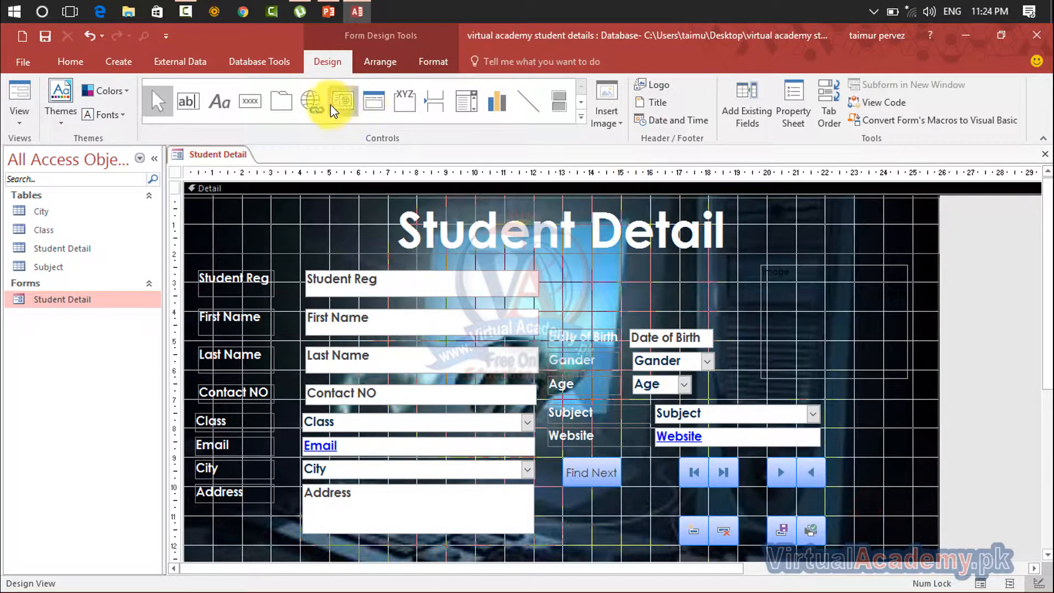
Add a Close Form button about 1 cm wide with the Exit Doorway picture and default name, and place it in the form's upper-right corner
left_click(251, 102)
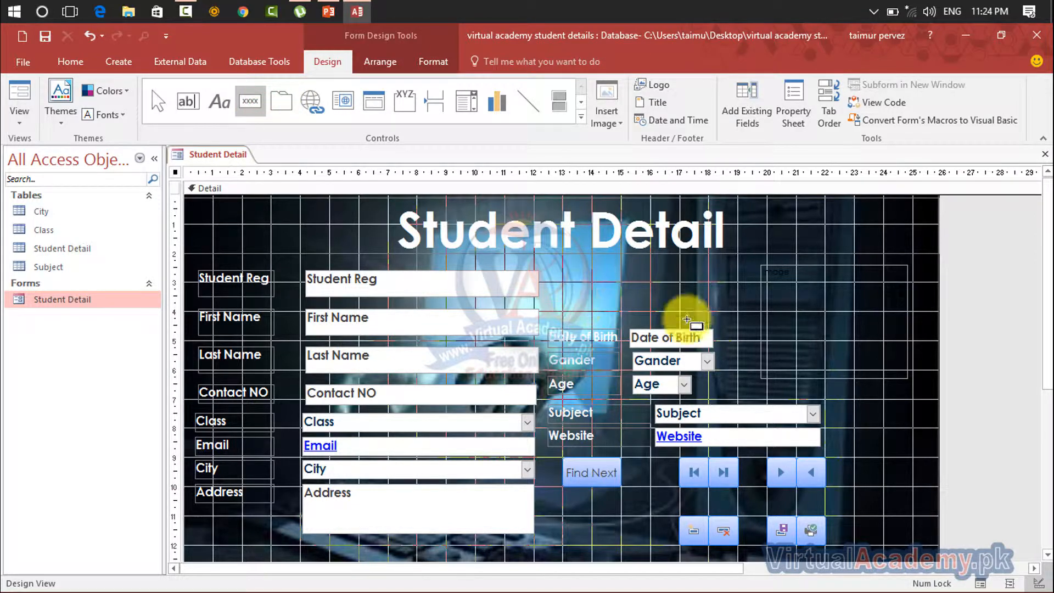
left_click(767, 225)
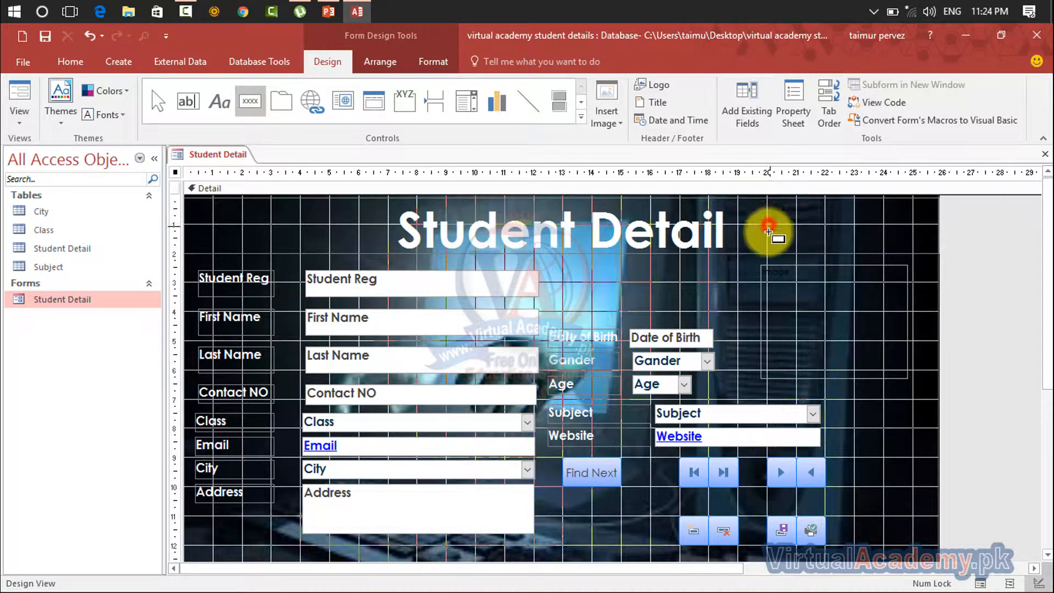
left_click_drag(768, 230, 799, 255)
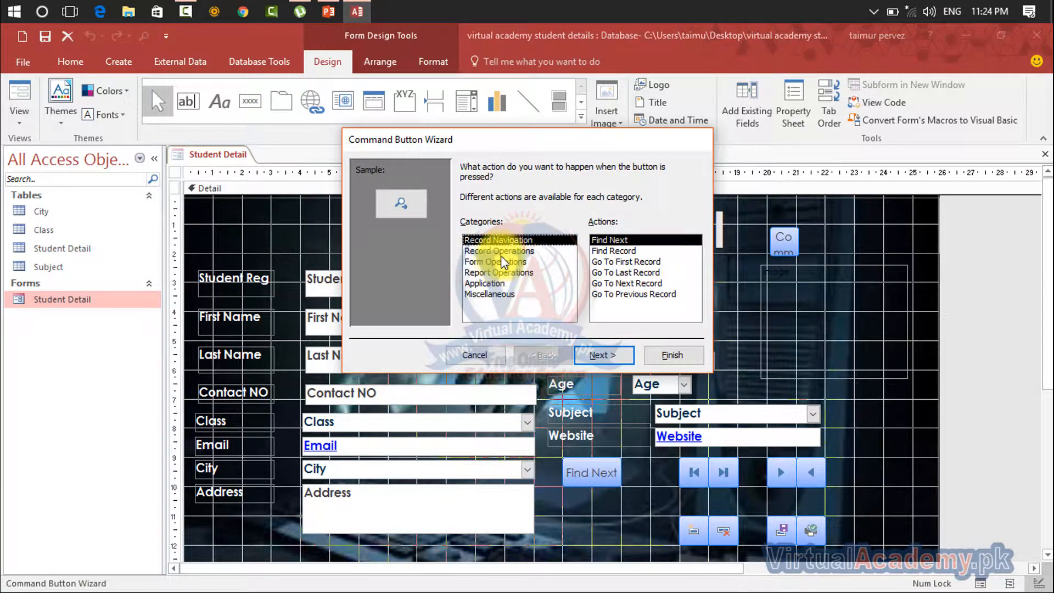
key("Down")
key("Down")
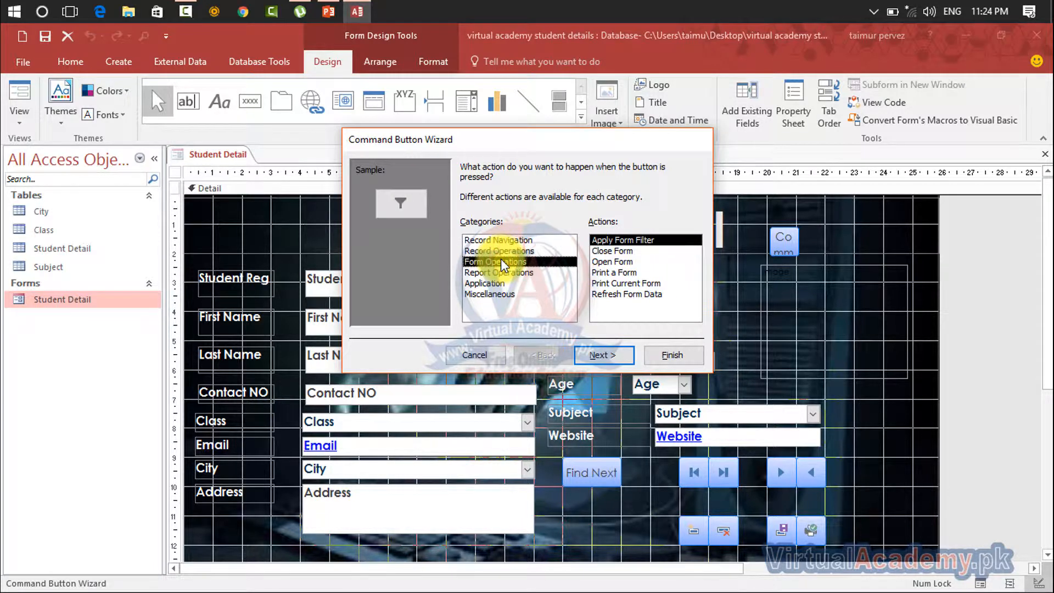
left_click(597, 250)
left_click(615, 356)
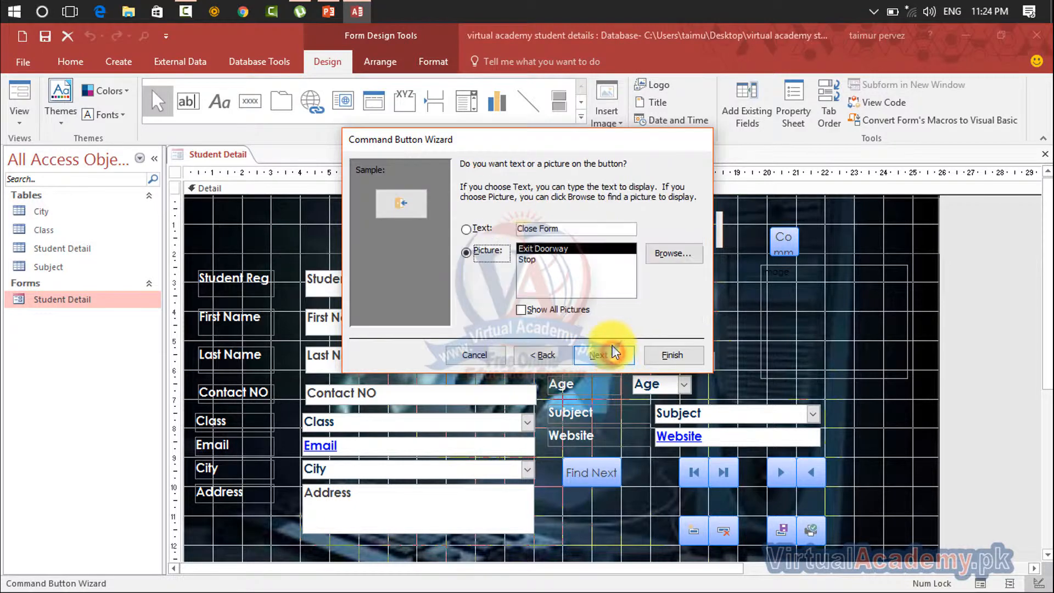
left_click(604, 355)
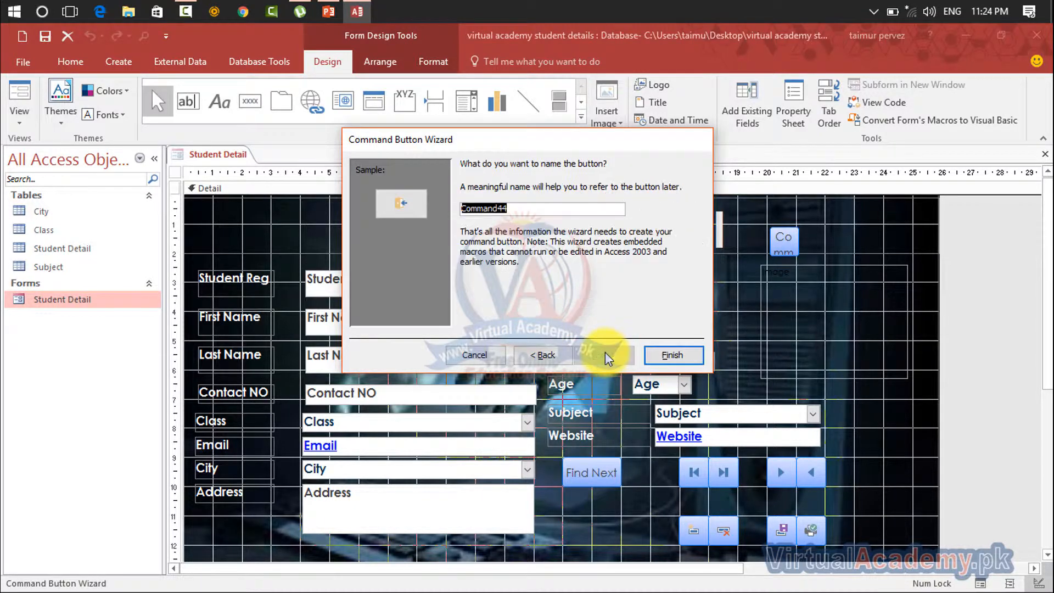
left_click(667, 354)
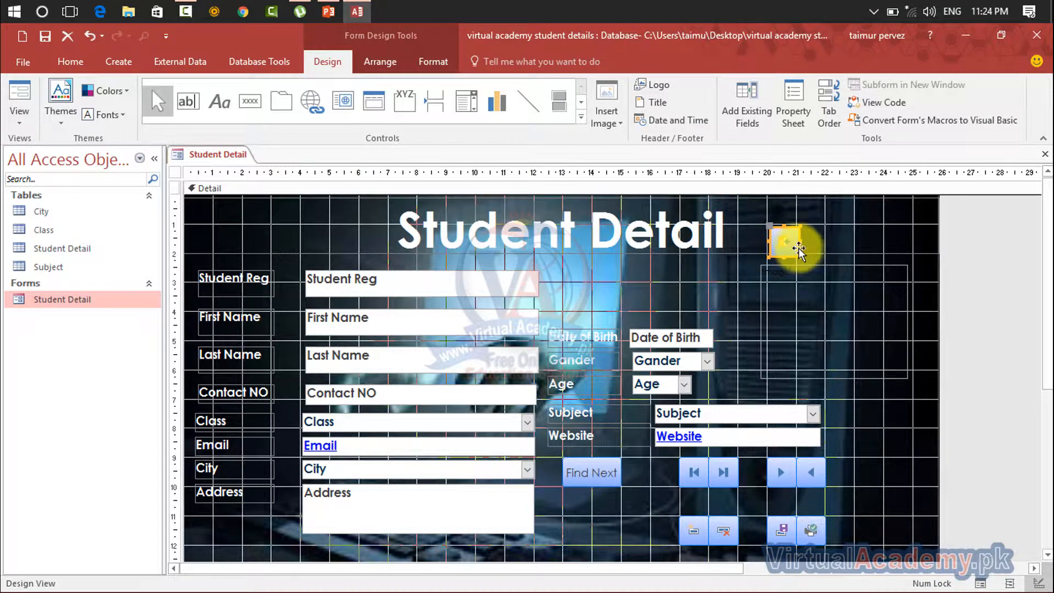
left_click_drag(881, 196, 905, 223)
left_click(913, 231)
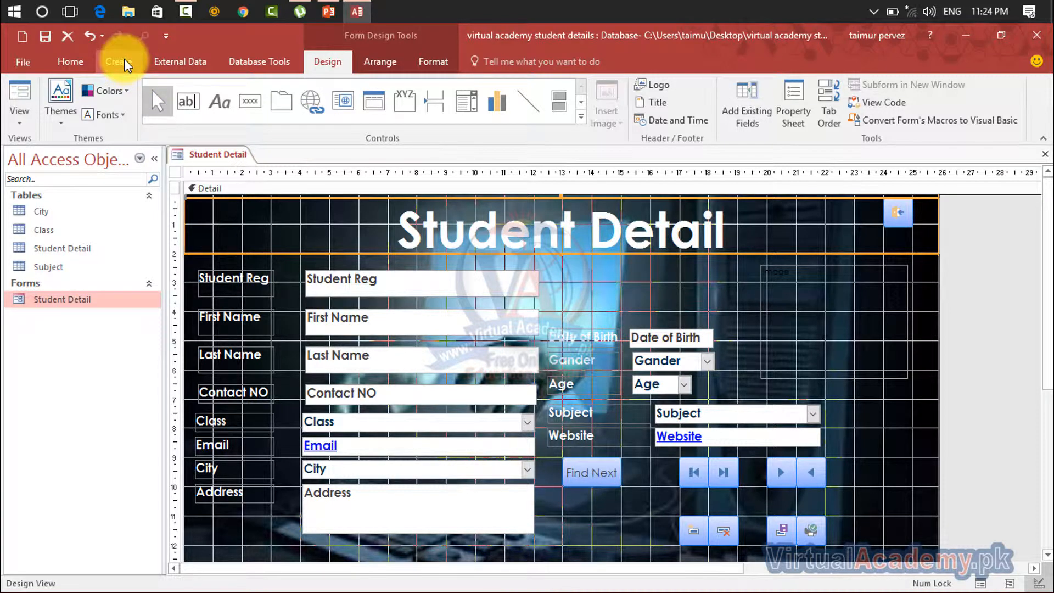
Draw another command button beside the close-form button, review the Form, Report, Application and Miscellaneous action categories, and cancel the wizard
left_click(250, 102)
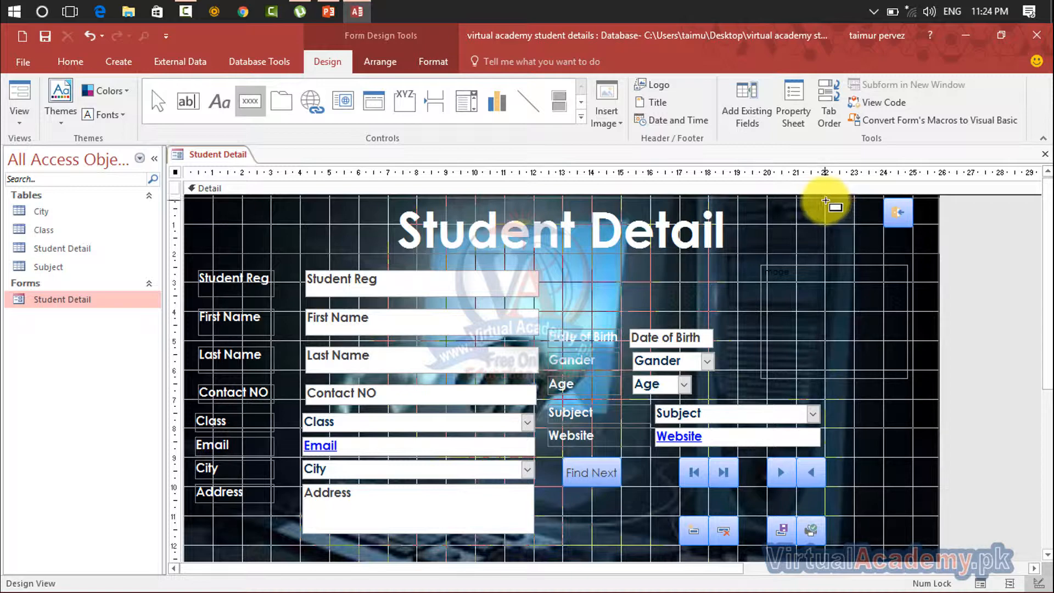
left_click_drag(824, 199, 864, 229)
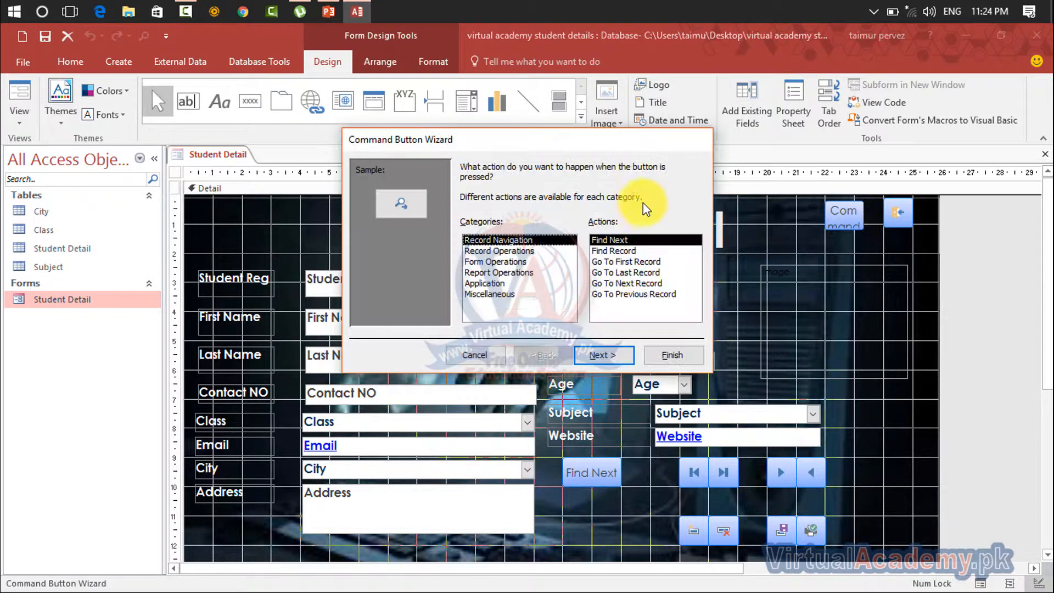
left_click(530, 263)
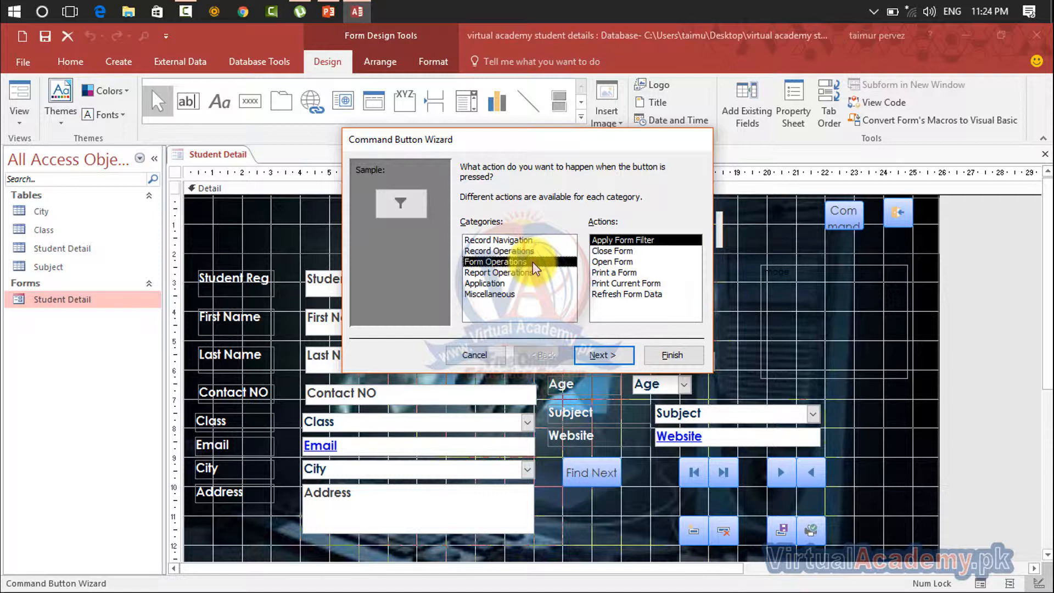
left_click(528, 275)
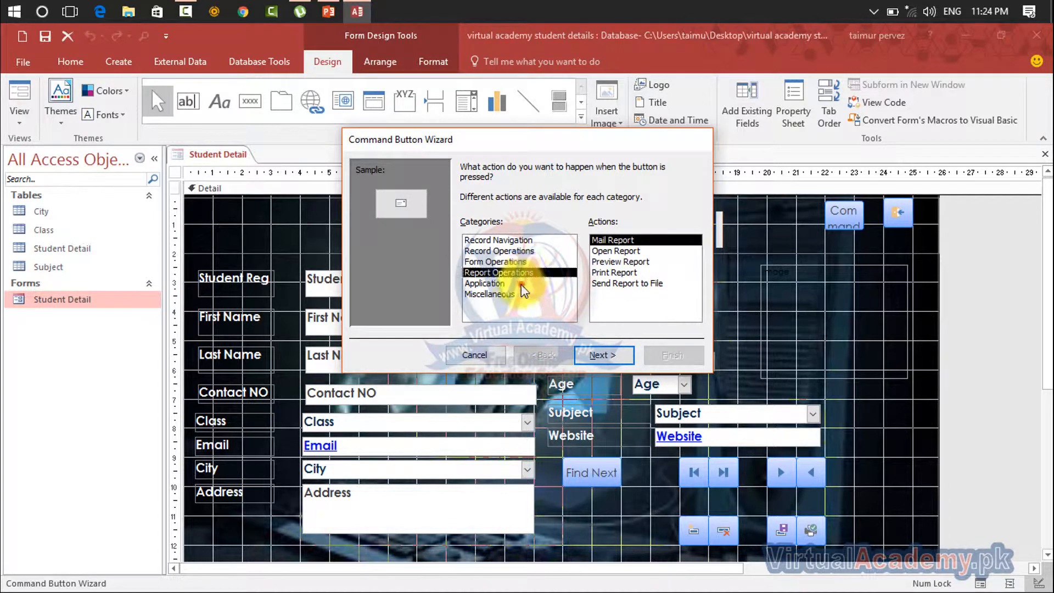
left_click(524, 284)
left_click(519, 295)
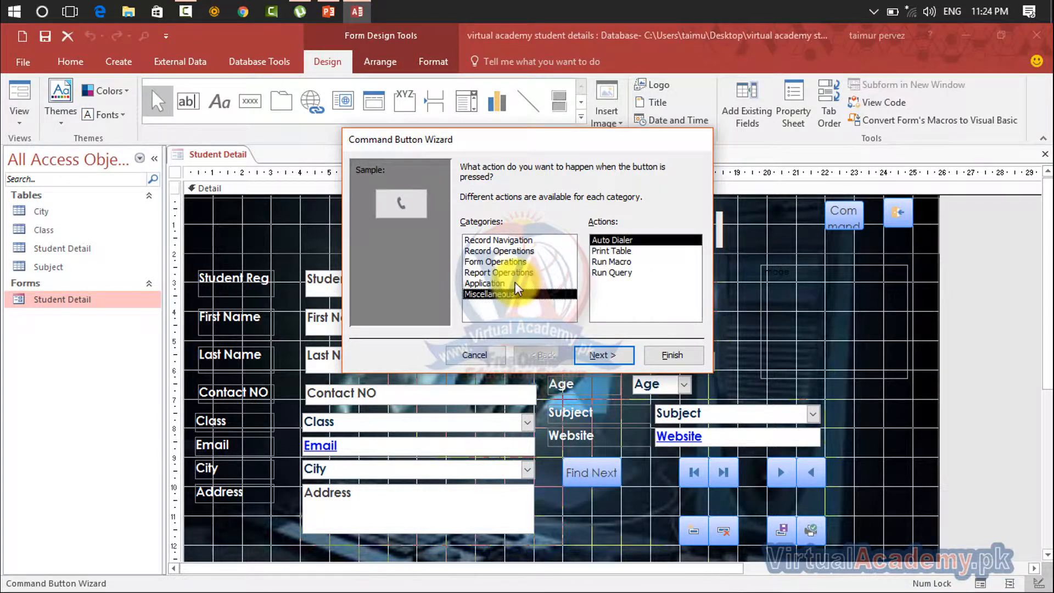
left_click(513, 284)
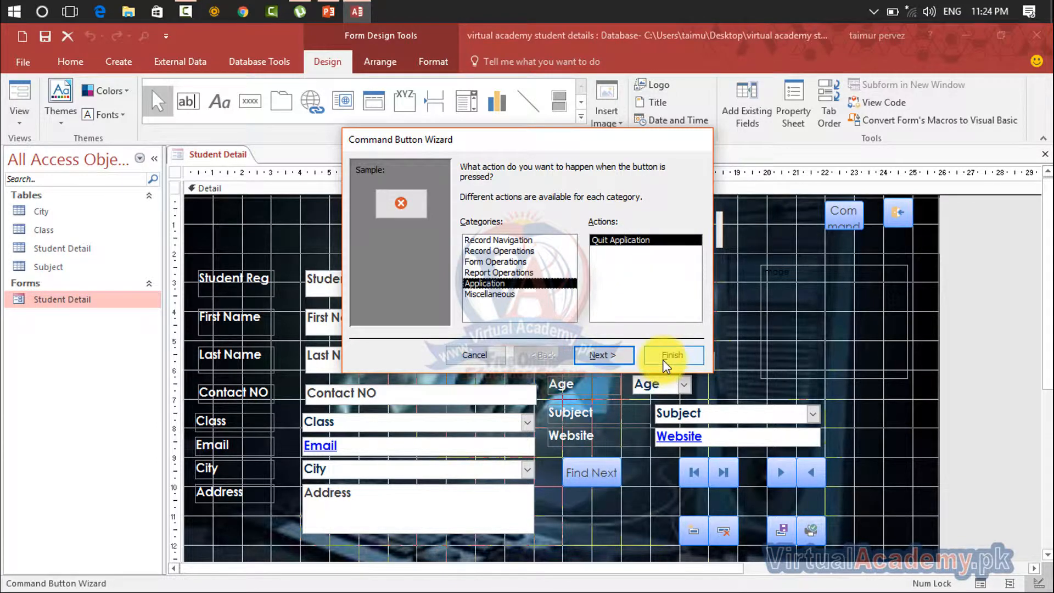
left_click(473, 354)
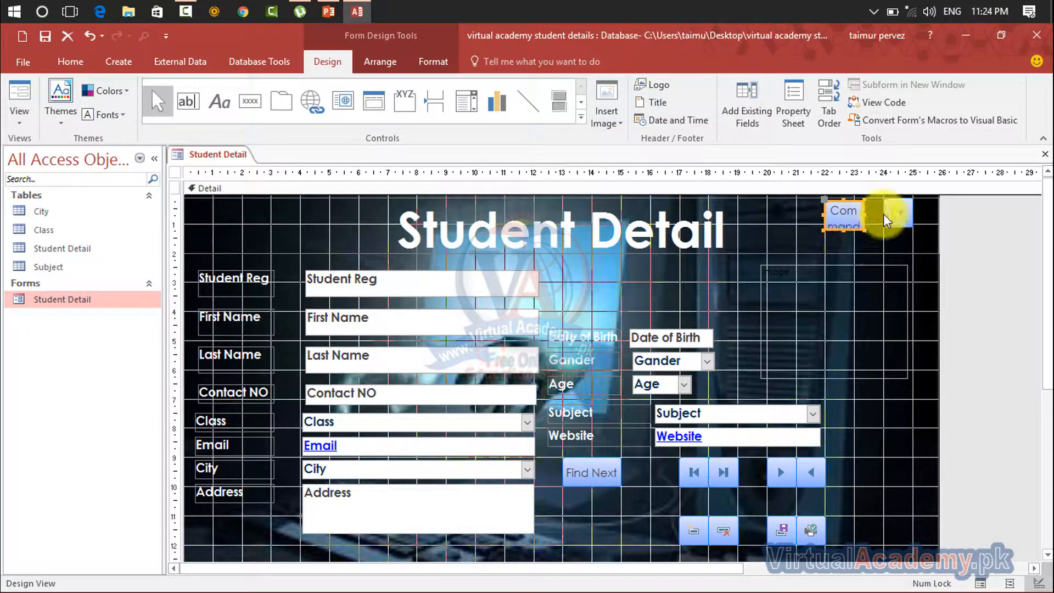
Delete the unfinished command button beside the close-form button
left_click(905, 246)
left_click(833, 224)
left_click(884, 267)
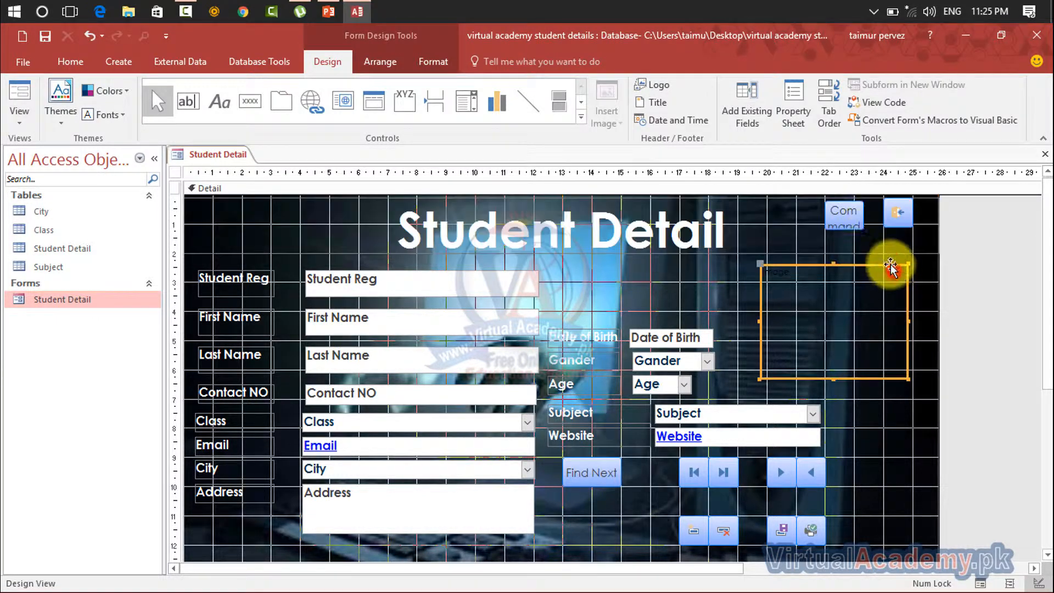
left_click(858, 219)
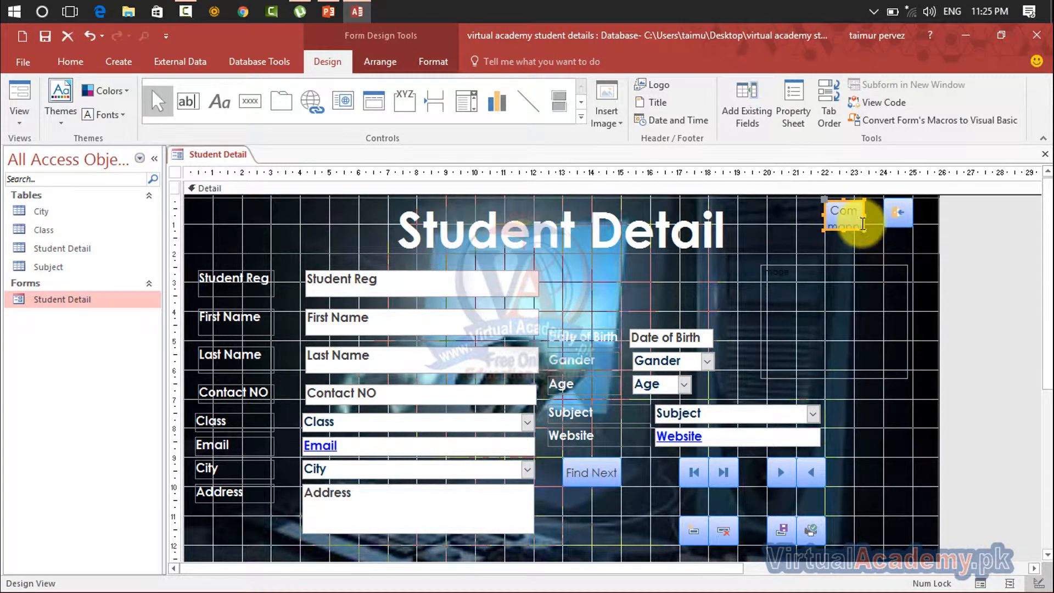
key("Delete")
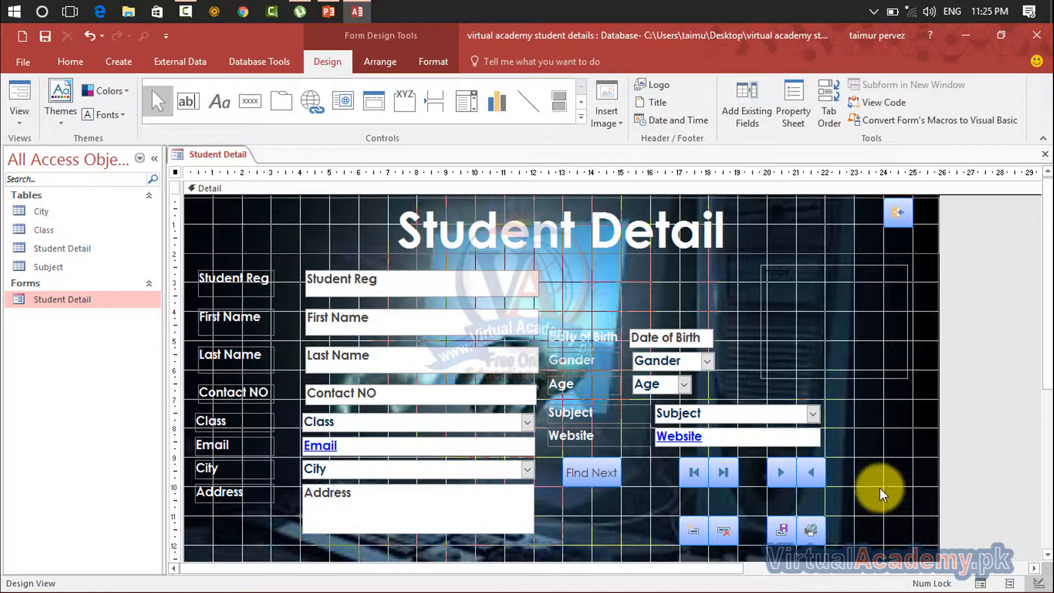
Collapse the ribbon and close the Student Detail form, saving its design changes
left_click(1042, 139)
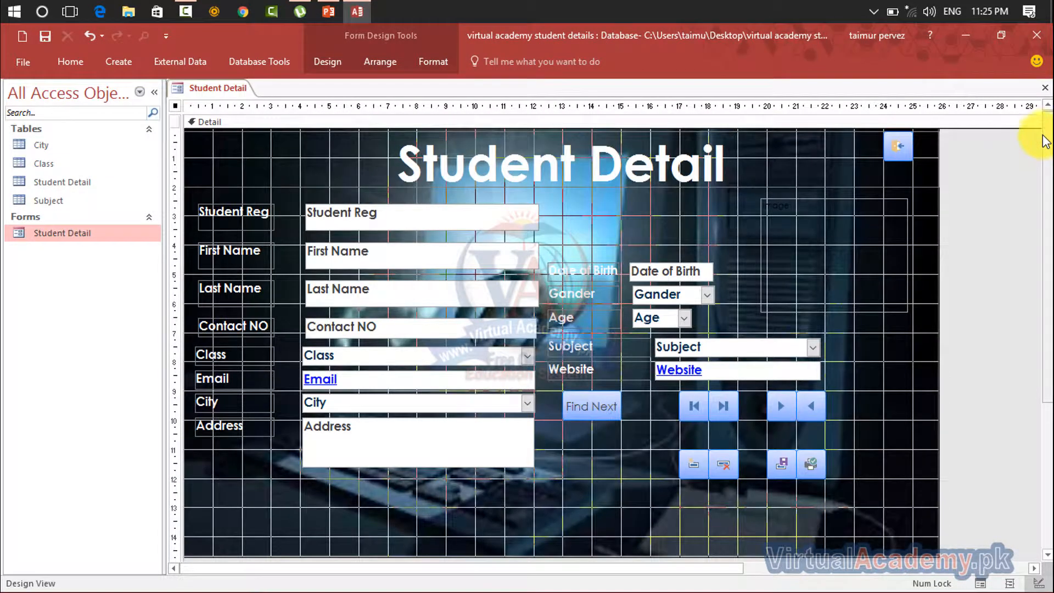
left_click(1044, 89)
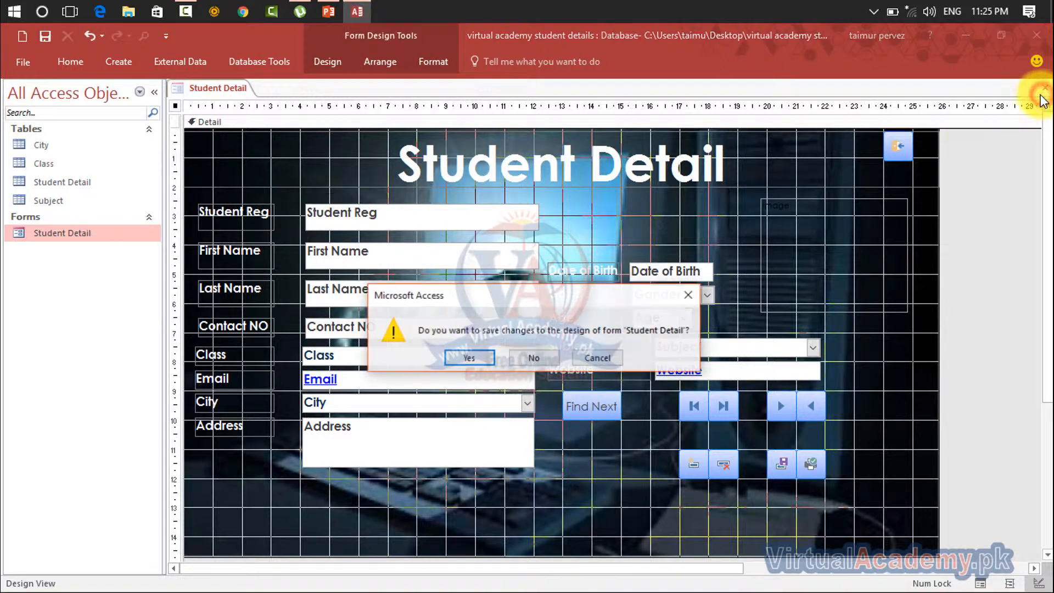
left_click(487, 354)
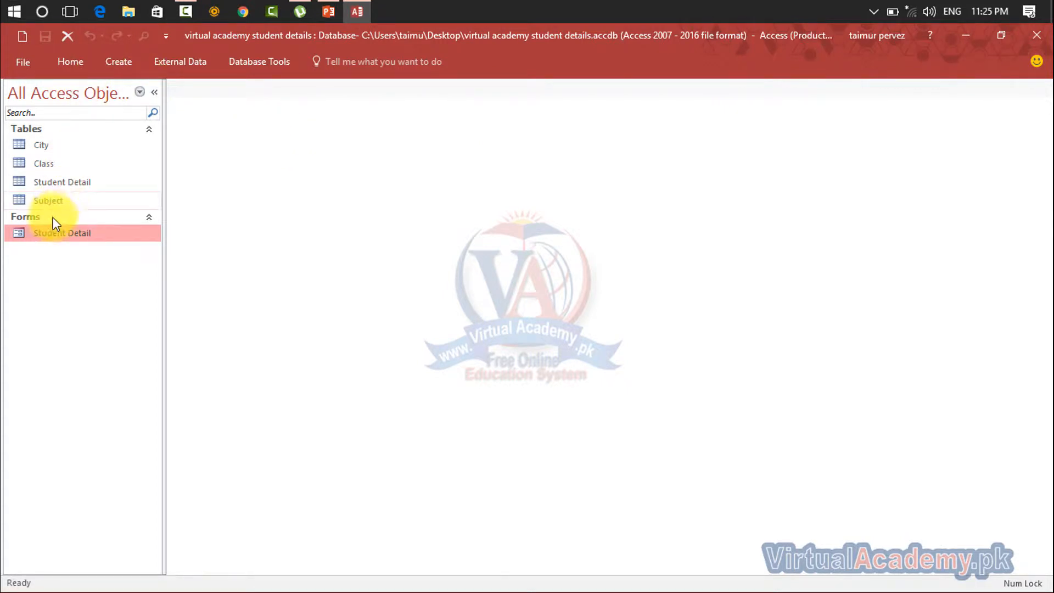
Open the Student Detail form and test its Find Next button, inspecting the macro's condition, arguments and action name before closing the macro details
double_click(49, 233)
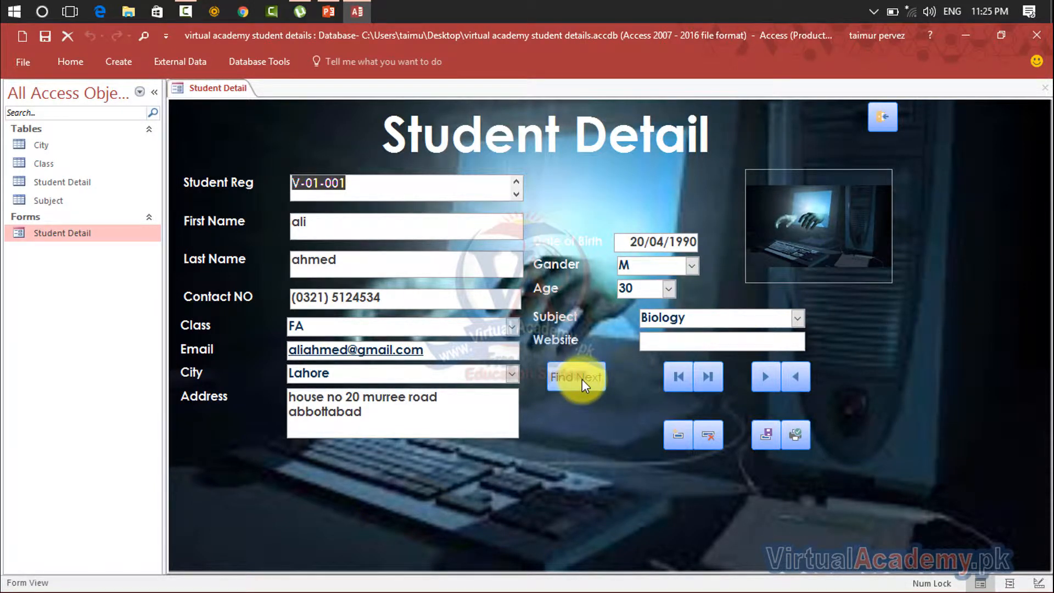
left_click(568, 384)
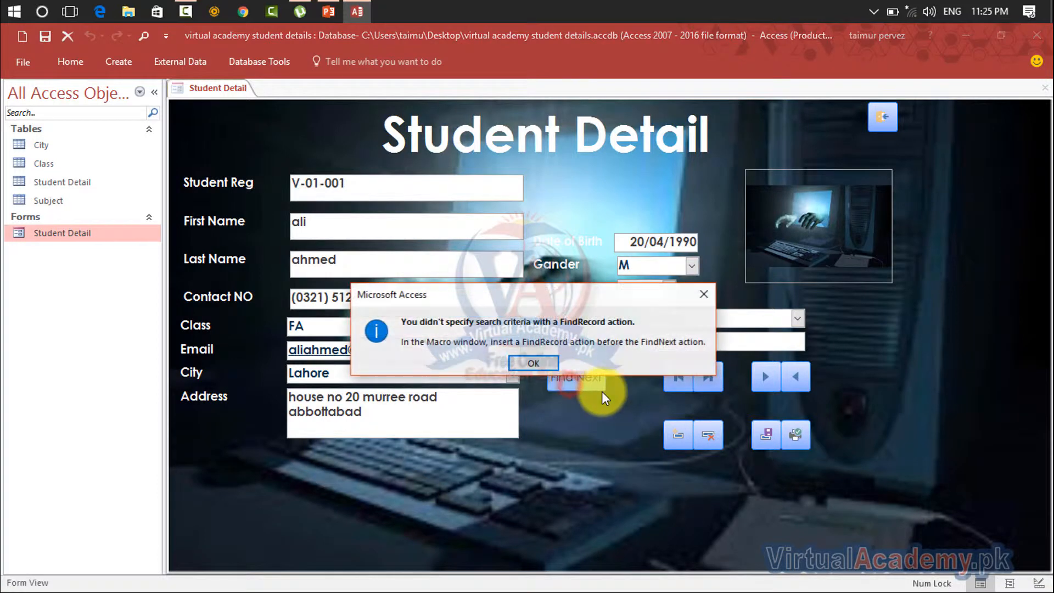
left_click(542, 362)
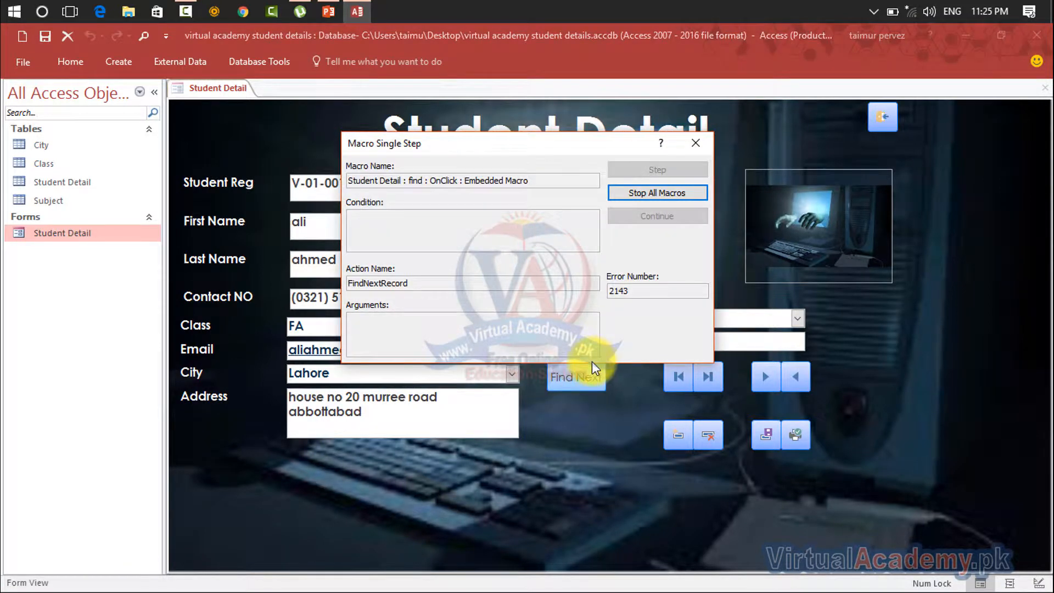
left_click(413, 224)
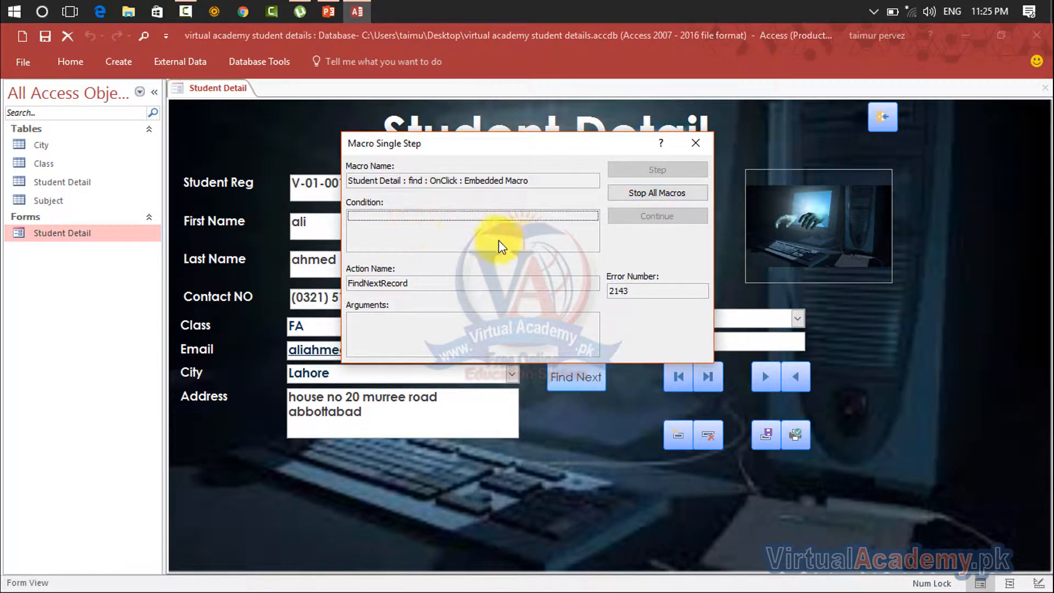
left_click(460, 324)
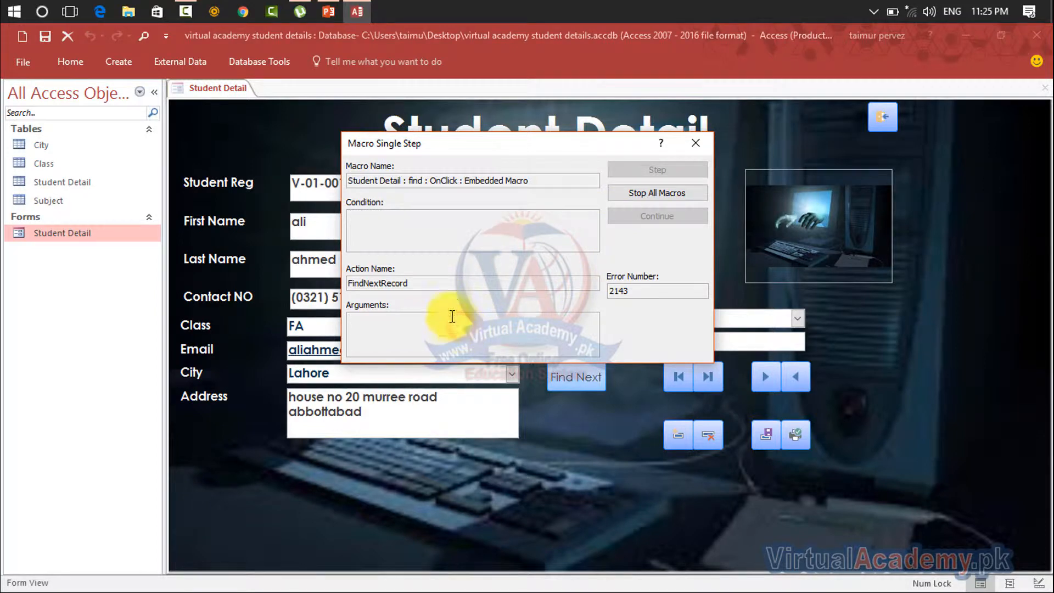
double_click(447, 283)
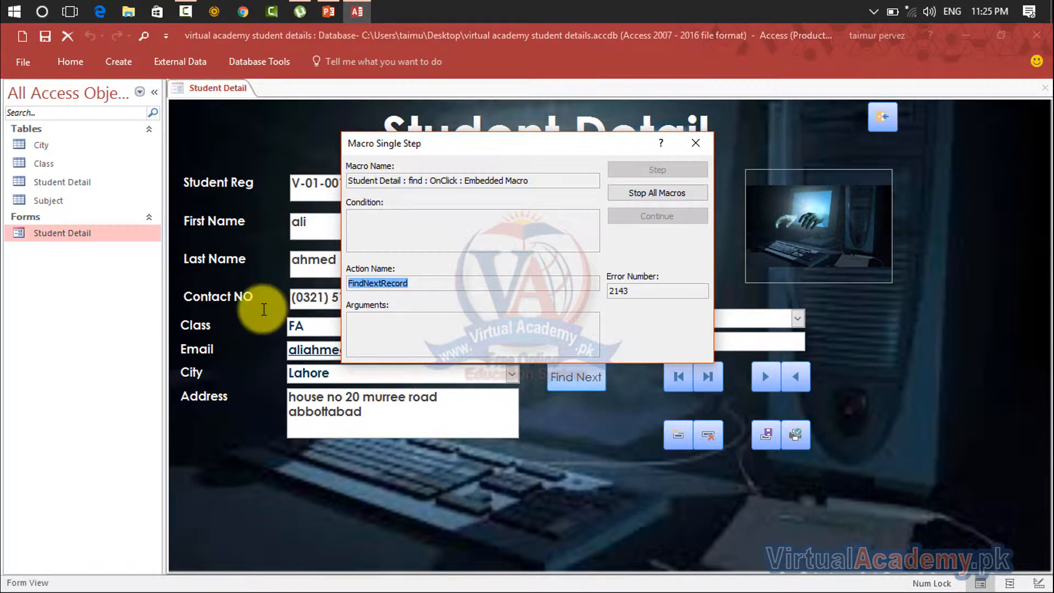
left_click(699, 146)
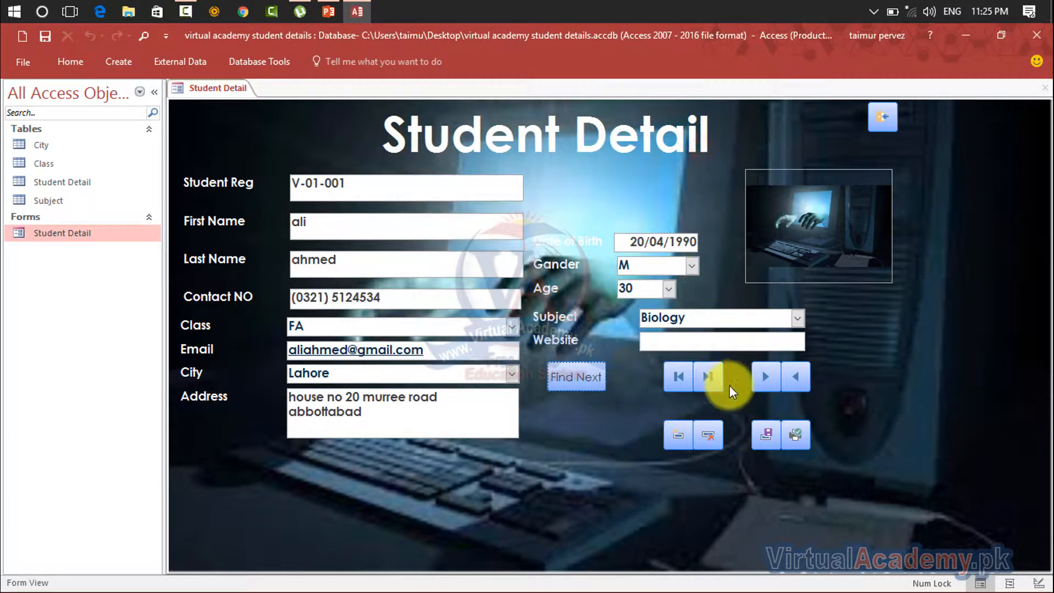
Test the last-record and first-record buttons twice each, ending on the first student record
left_click(709, 378)
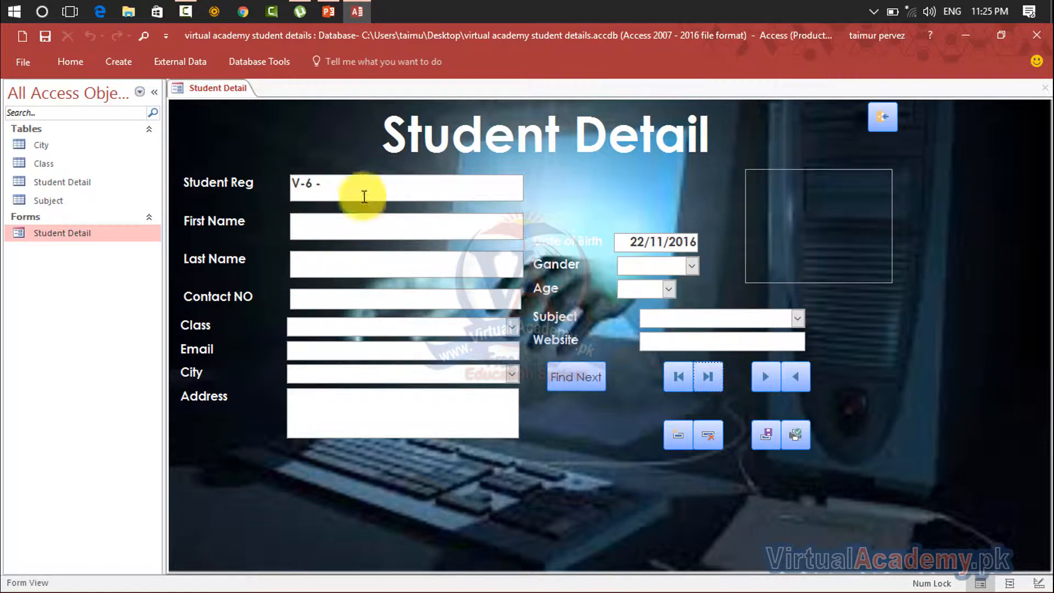
left_click(676, 376)
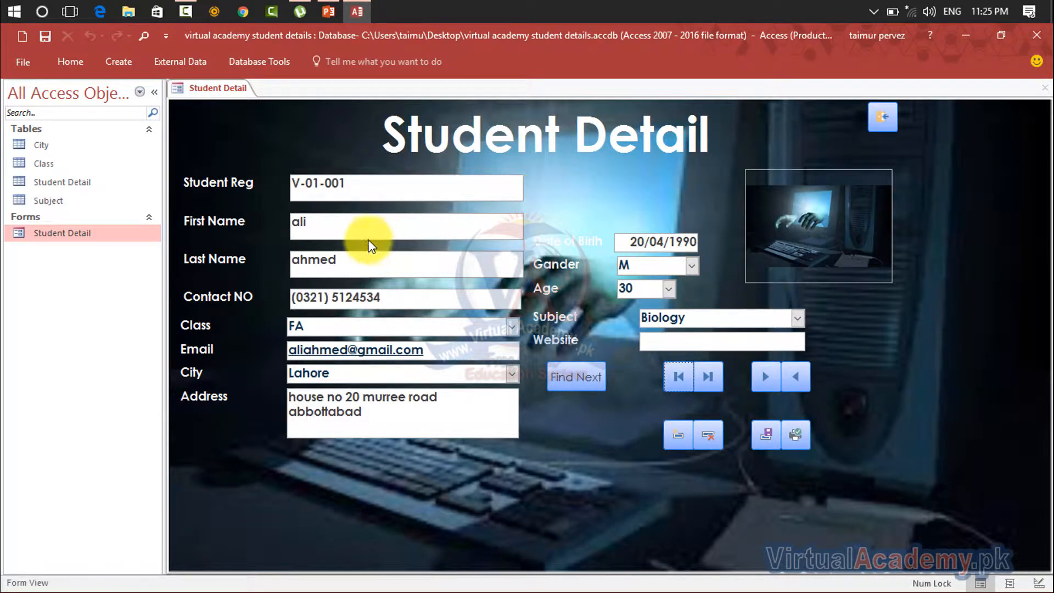
left_click(708, 383)
left_click(679, 377)
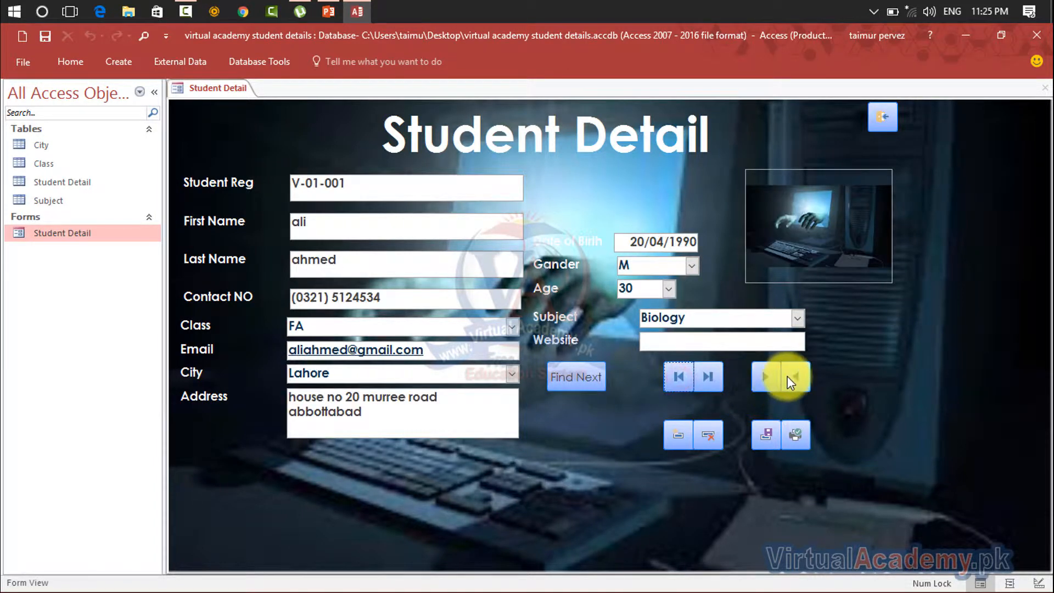
Test the next-record button by advancing three records, and the previous-record button by going back three records
left_click(761, 379)
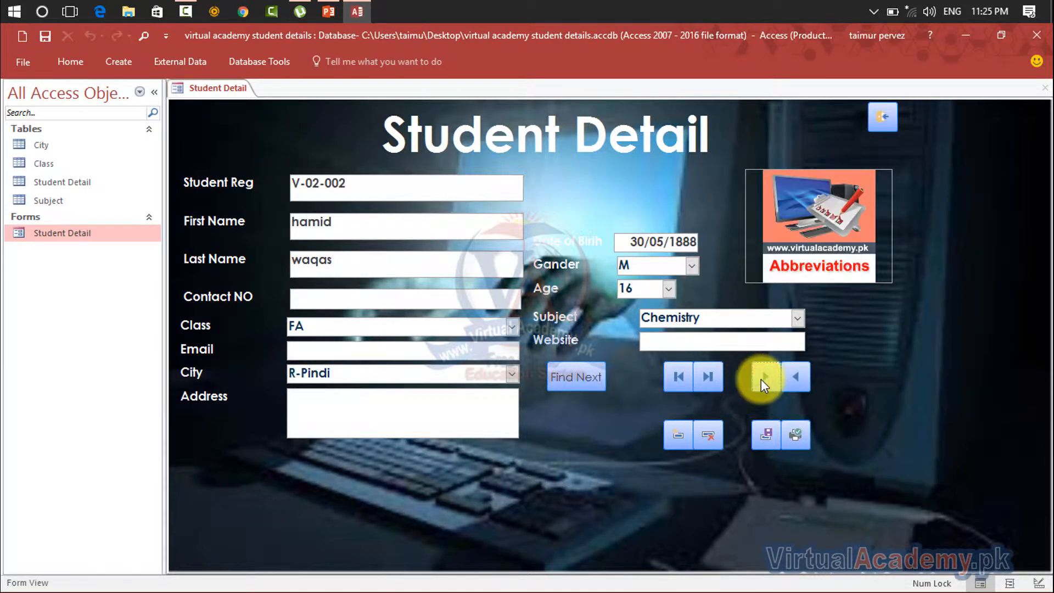
left_click(760, 379)
left_click(761, 379)
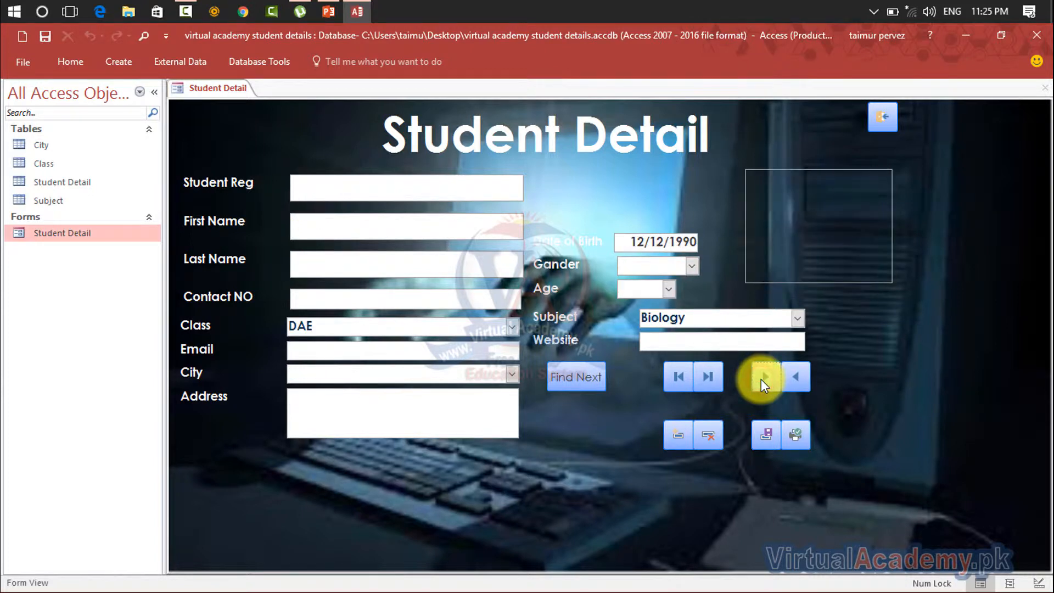
left_click(796, 371)
left_click(797, 371)
left_click(797, 371)
left_click(796, 371)
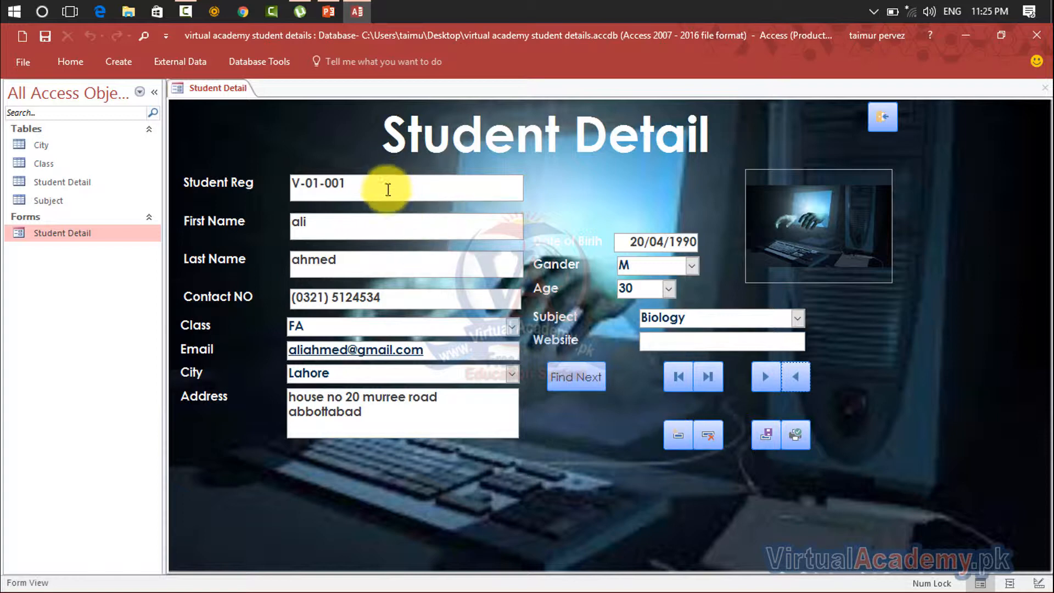
Test the new-record and delete-record buttons by starting a student record, entering a first and last name, and deleting it
left_click(676, 436)
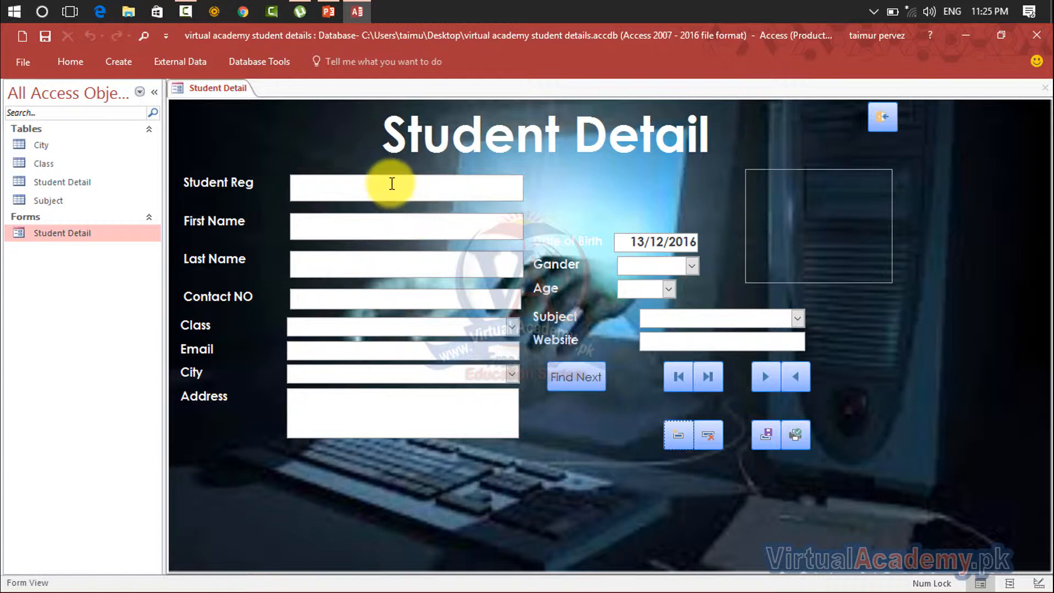
left_click(358, 187)
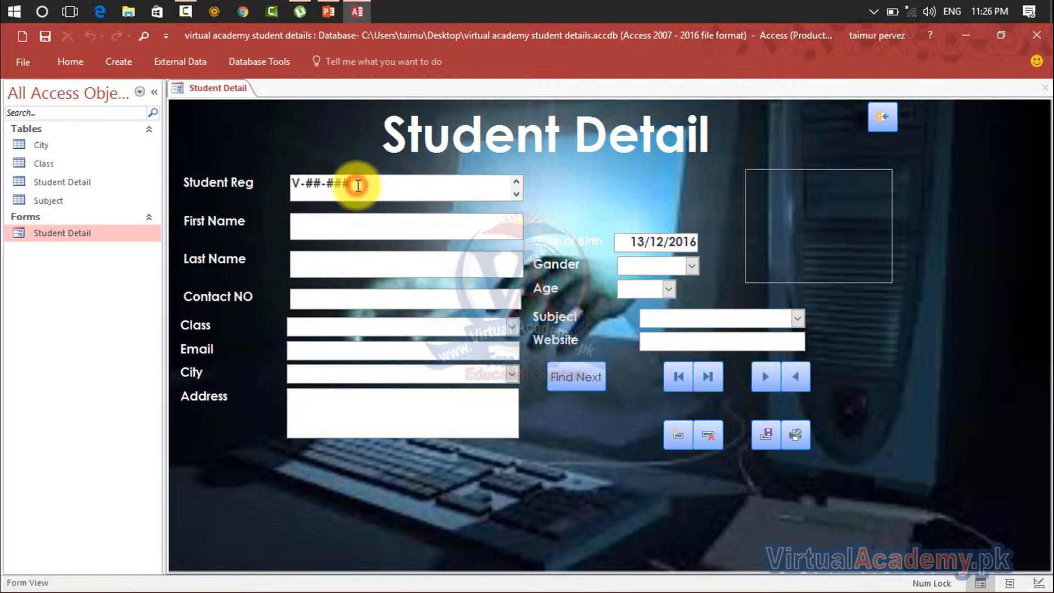
left_click(358, 223)
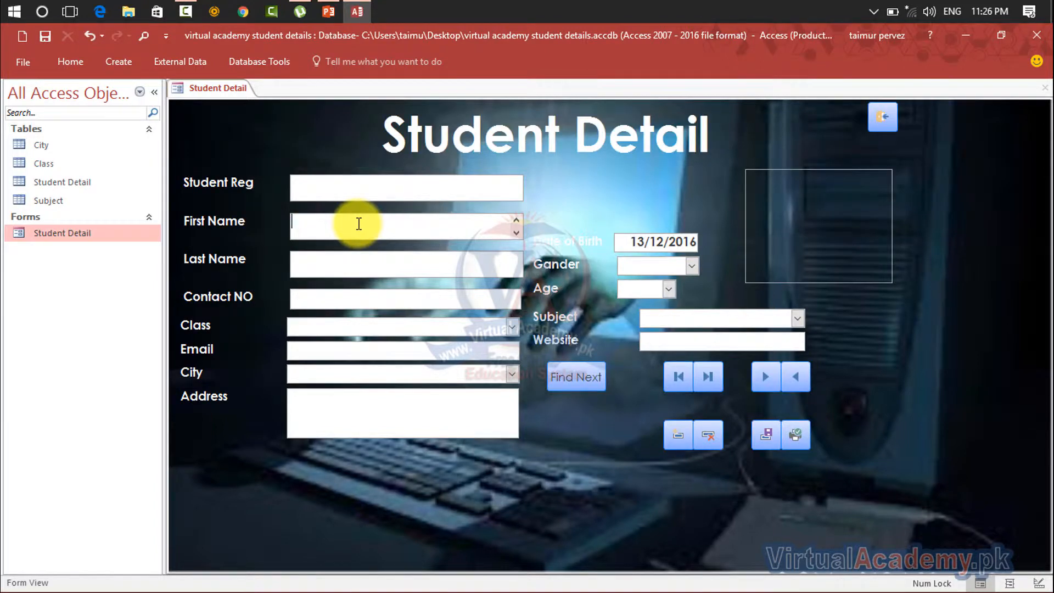
key("Tab")
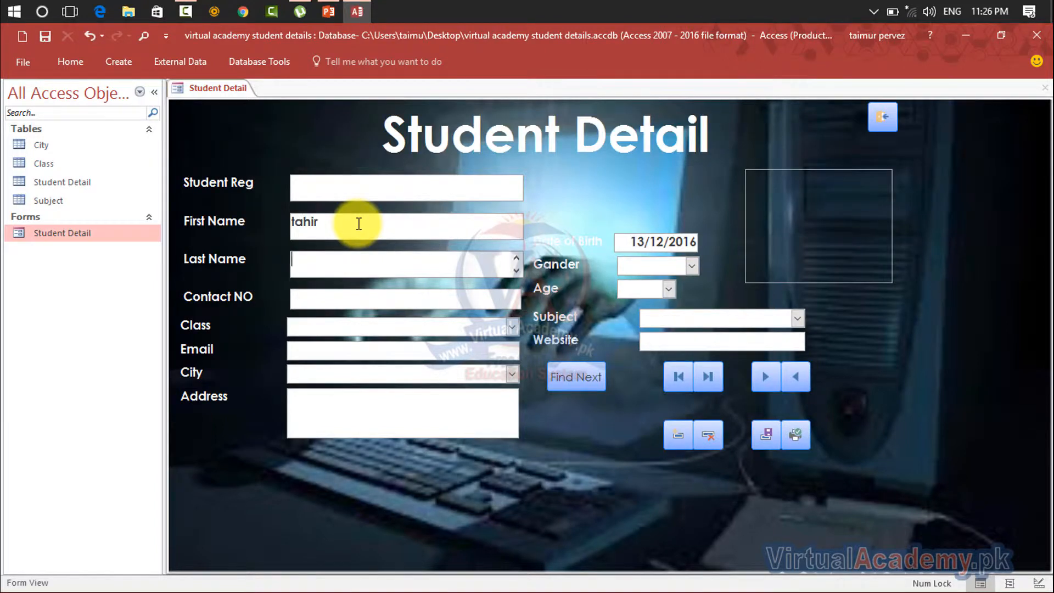
key("Tab")
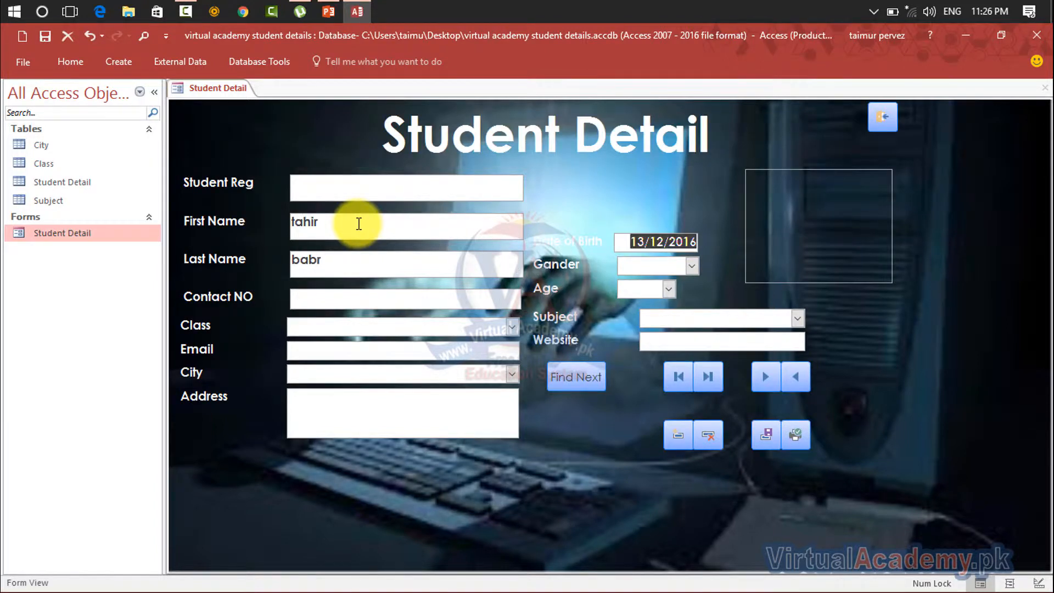
key("Tab")
key("Tab")
key("Tab")
key("Tab")
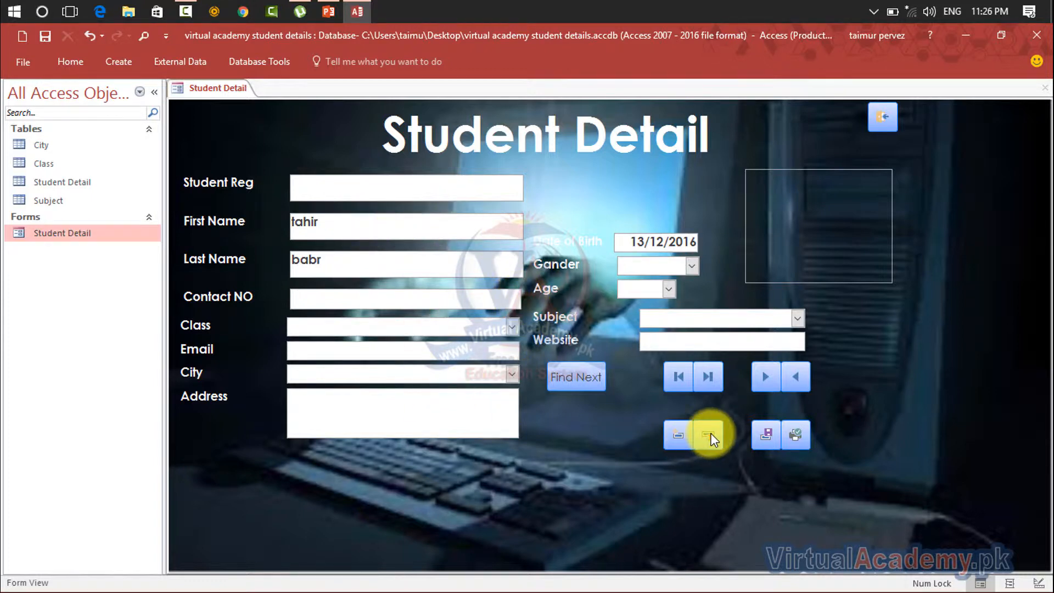
left_click(451, 368)
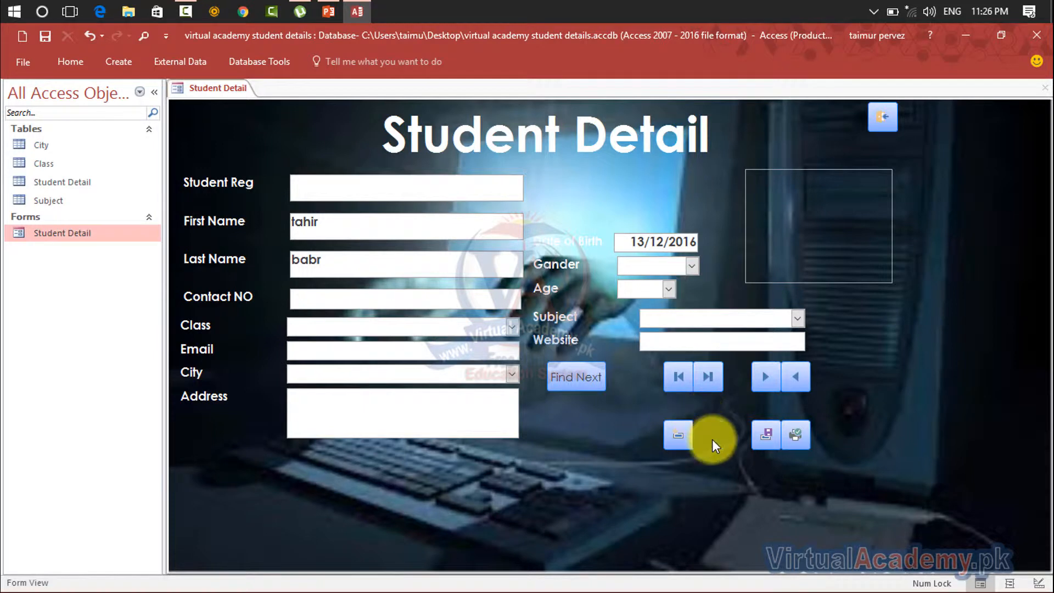
left_click(711, 437)
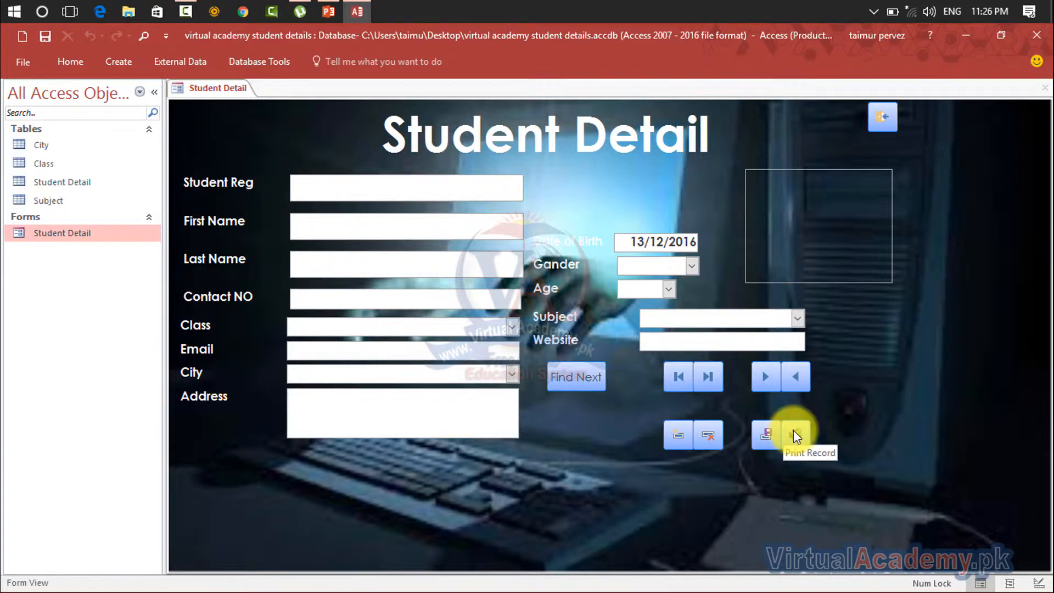
Test the form's close button, then reopen the Student Detail form and switch it to Design View
left_click(882, 118)
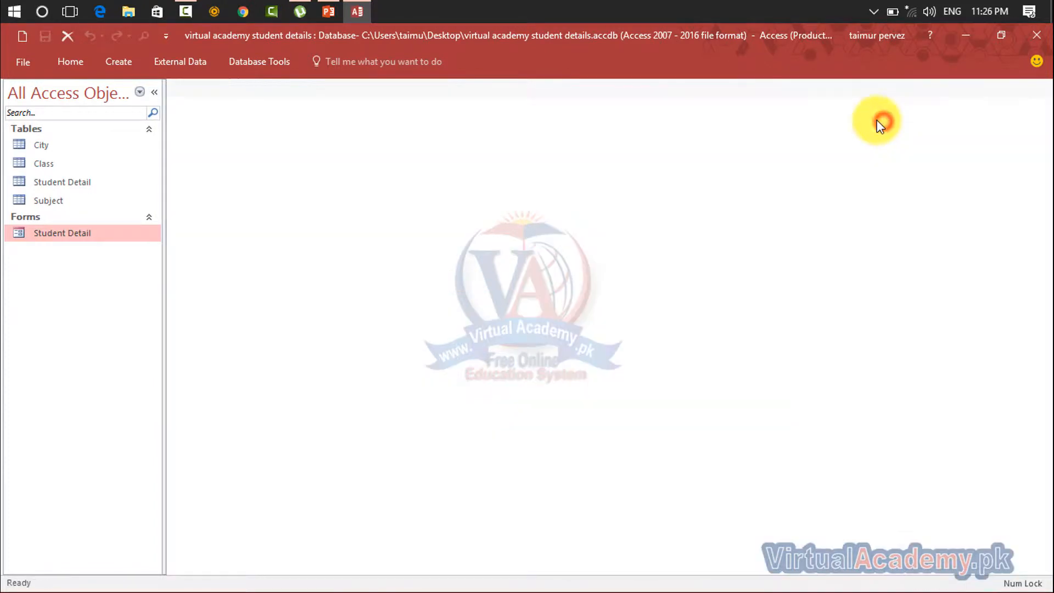
double_click(54, 233)
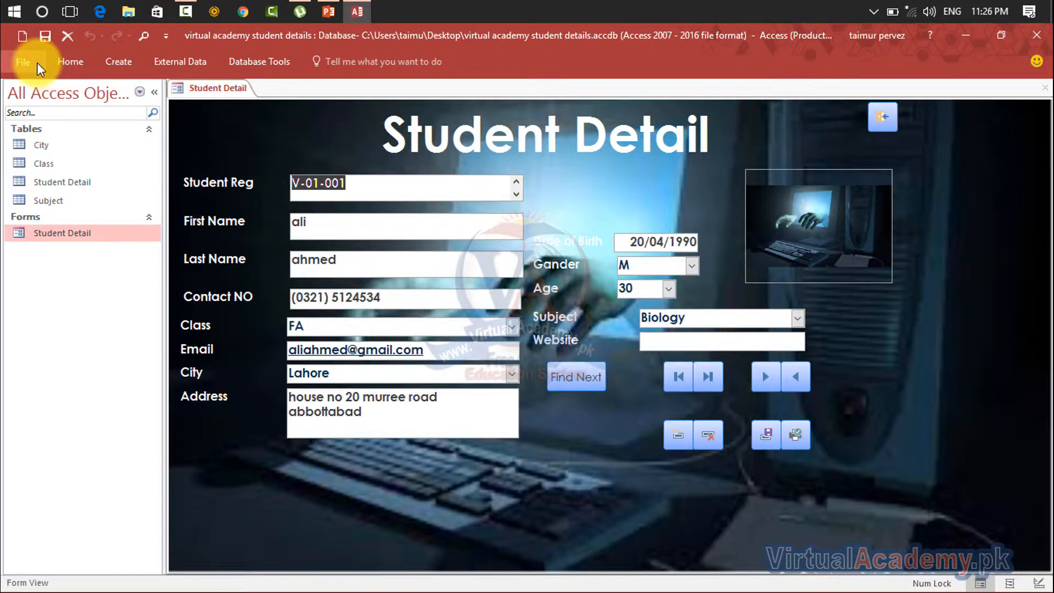
left_click(122, 59)
left_click(187, 63)
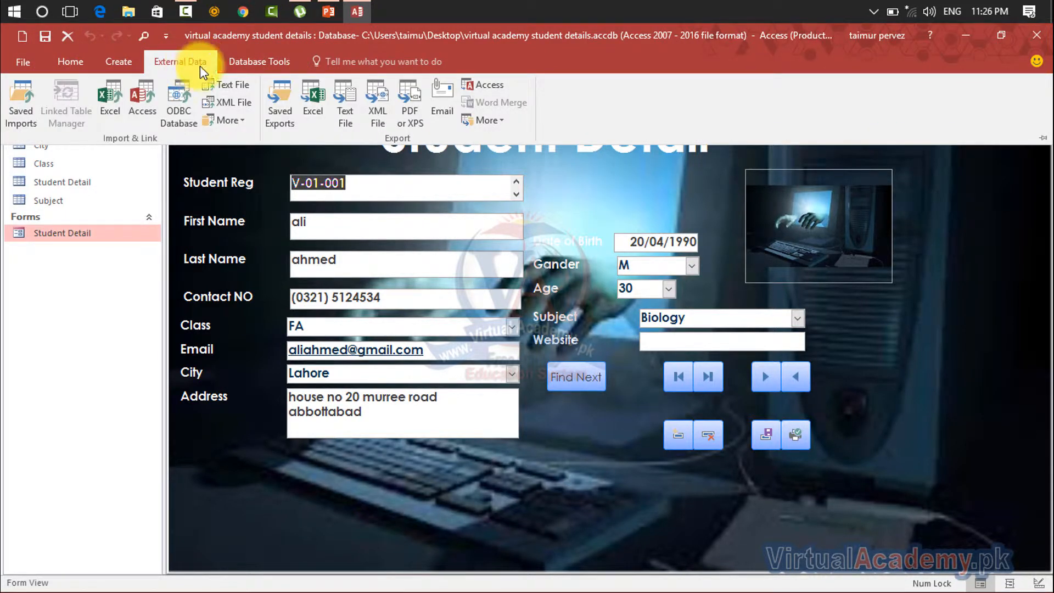
left_click(64, 69)
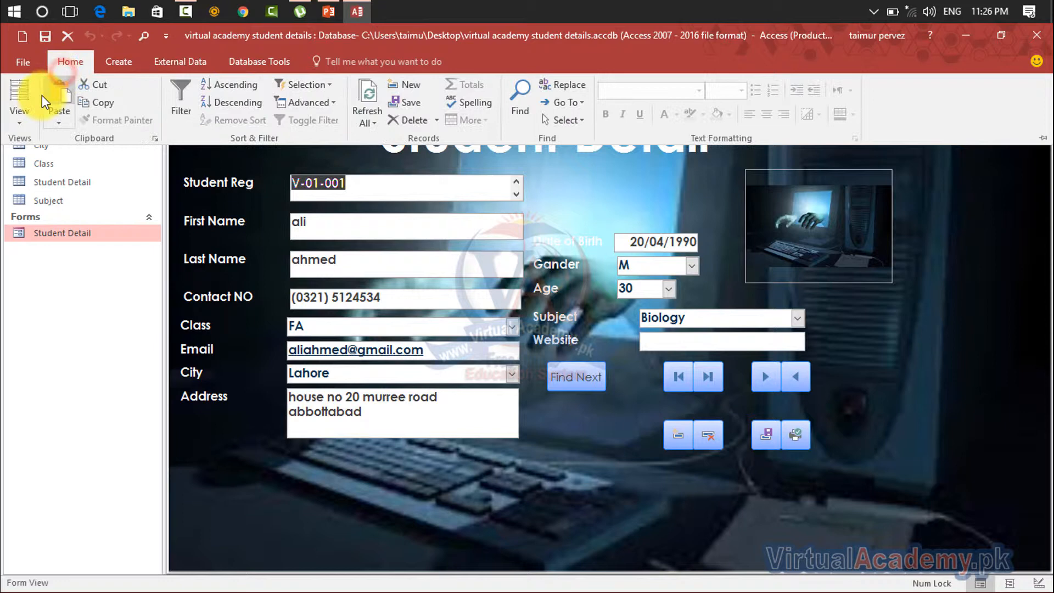
left_click(23, 115)
left_click(41, 217)
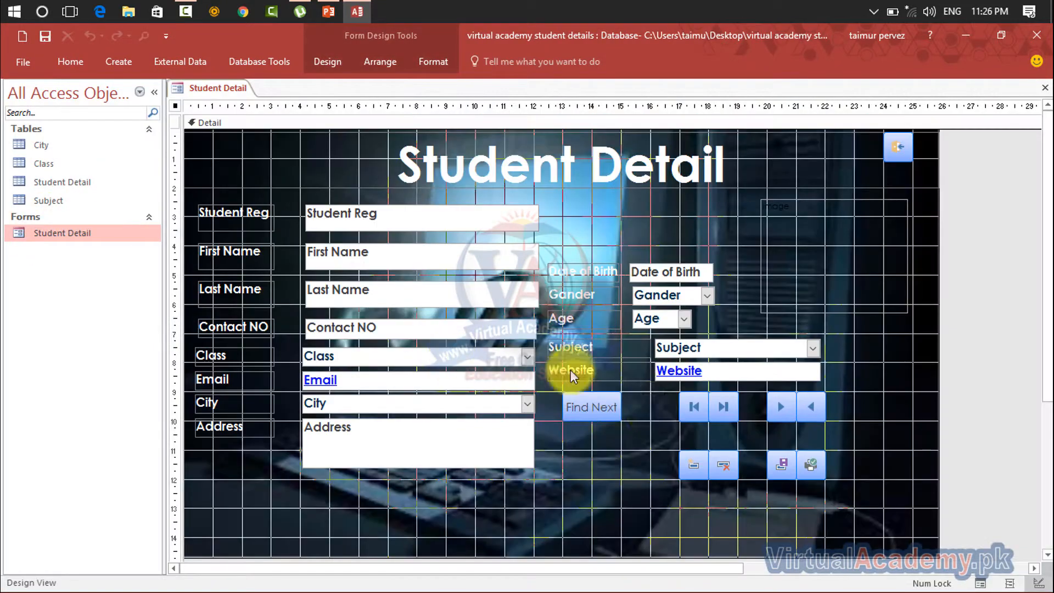
Move the Find Next, record navigation and record operation buttons down together by about 2 cm on the form
left_click_drag(870, 405, 570, 492)
left_click_drag(599, 412, 600, 470)
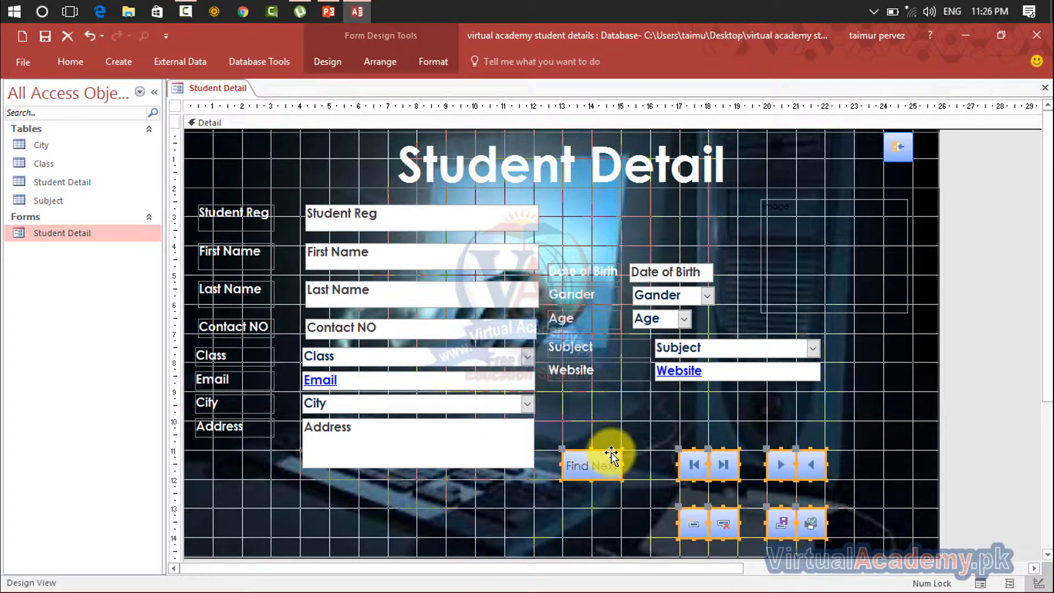
left_click(904, 378)
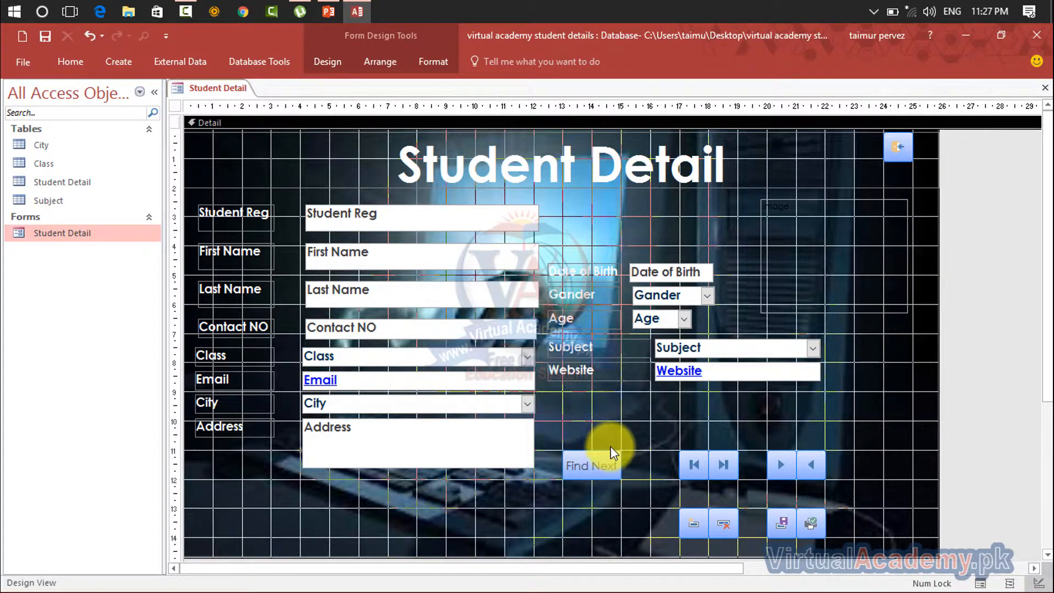
Reposition Find Next and the close-form button on opposite sides of the button group, midway between its two rows
left_click(586, 474)
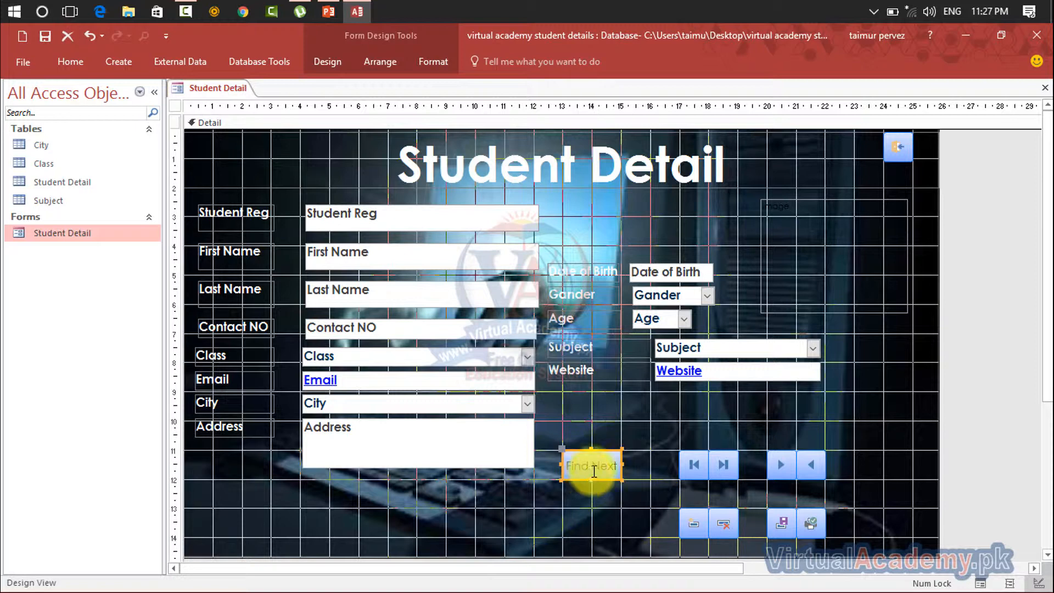
left_click_drag(619, 469, 679, 499)
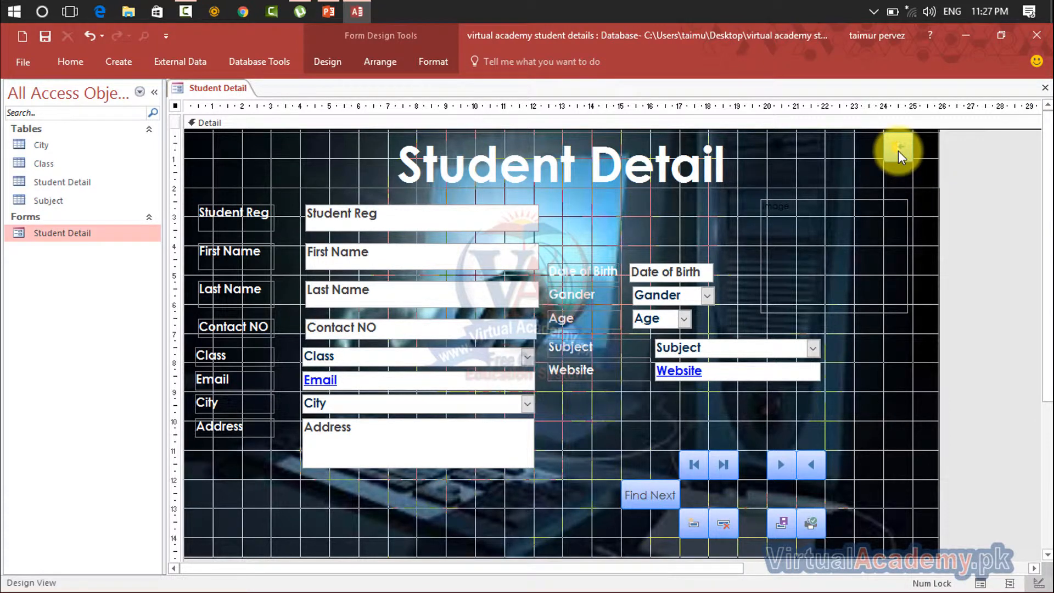
left_click_drag(898, 151, 884, 491)
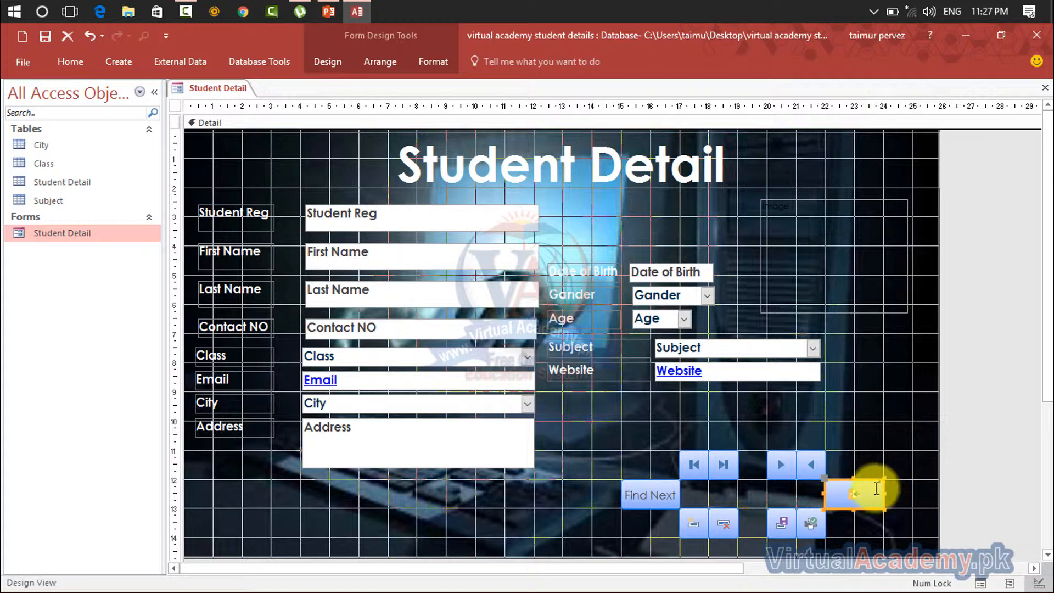
left_click(881, 425)
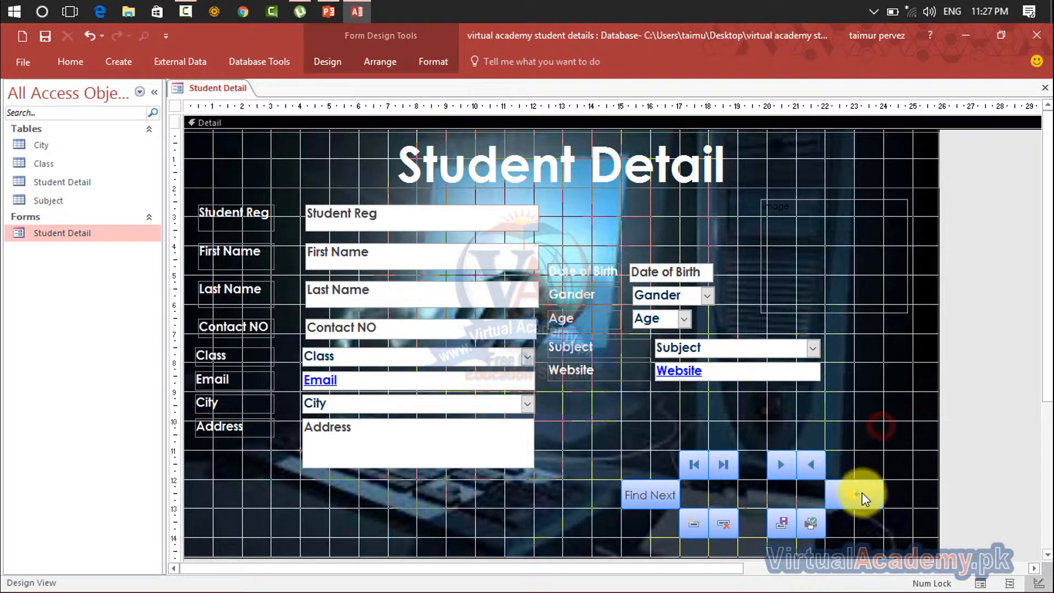
Inspect the close-form button's event properties and the editing commands available for it, then clear the selection
left_click(862, 492)
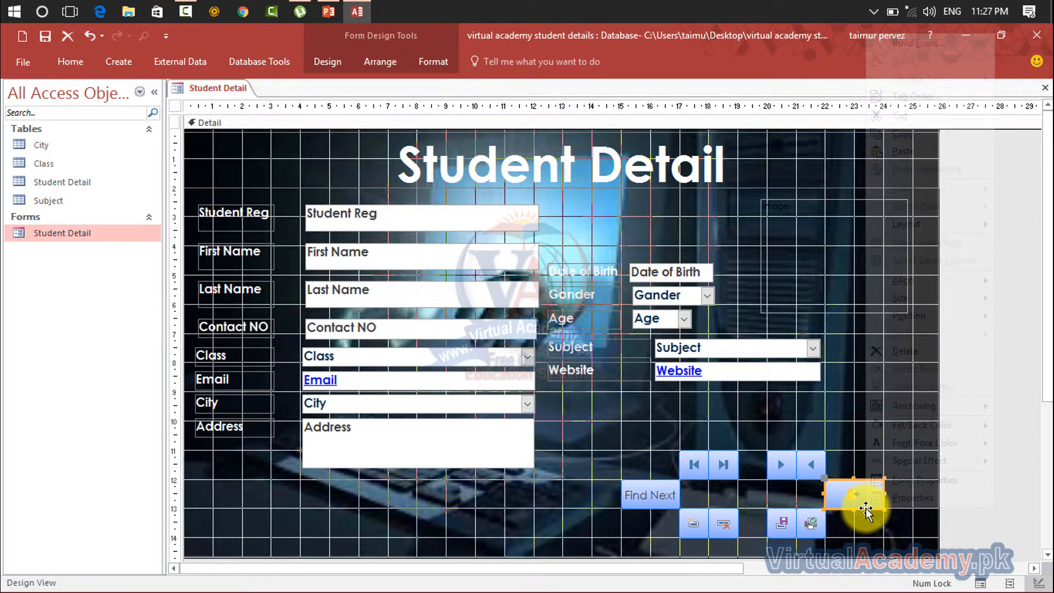
right_click(867, 507)
left_click(891, 501)
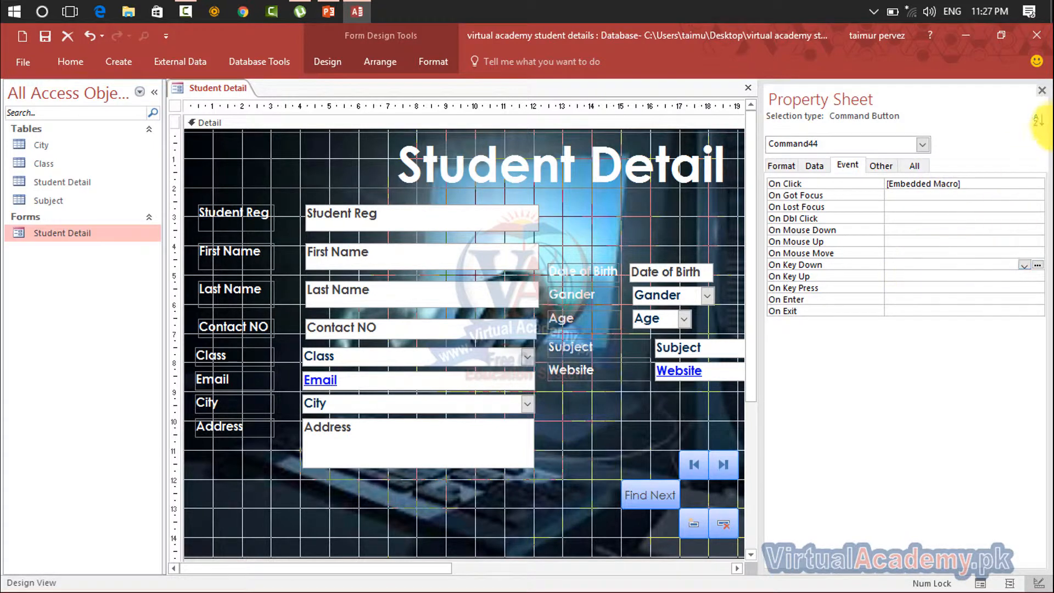
left_click(1042, 90)
left_click(870, 496)
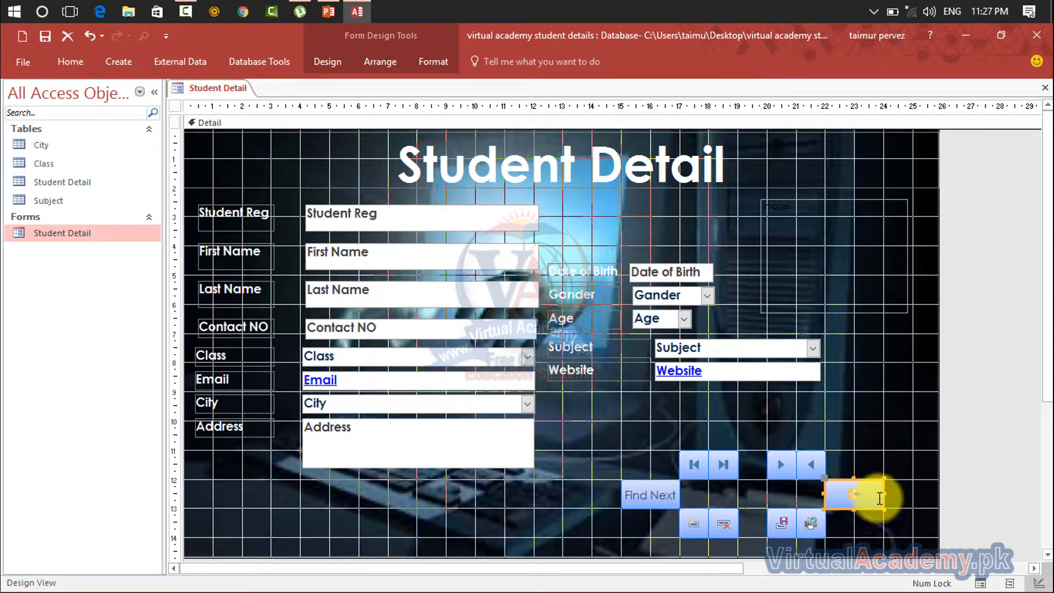
right_click(883, 505)
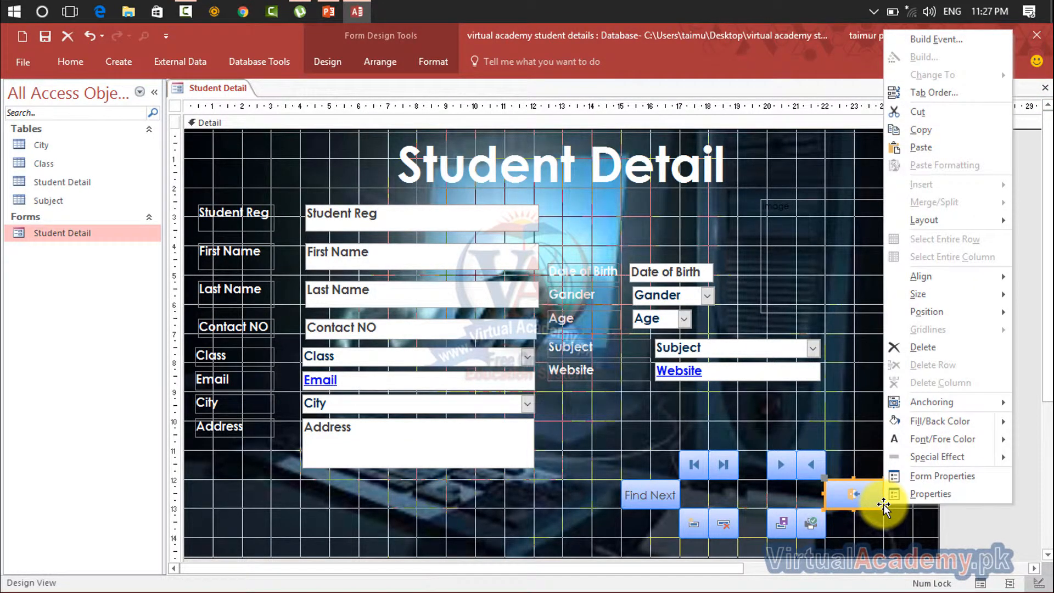
left_click(832, 269)
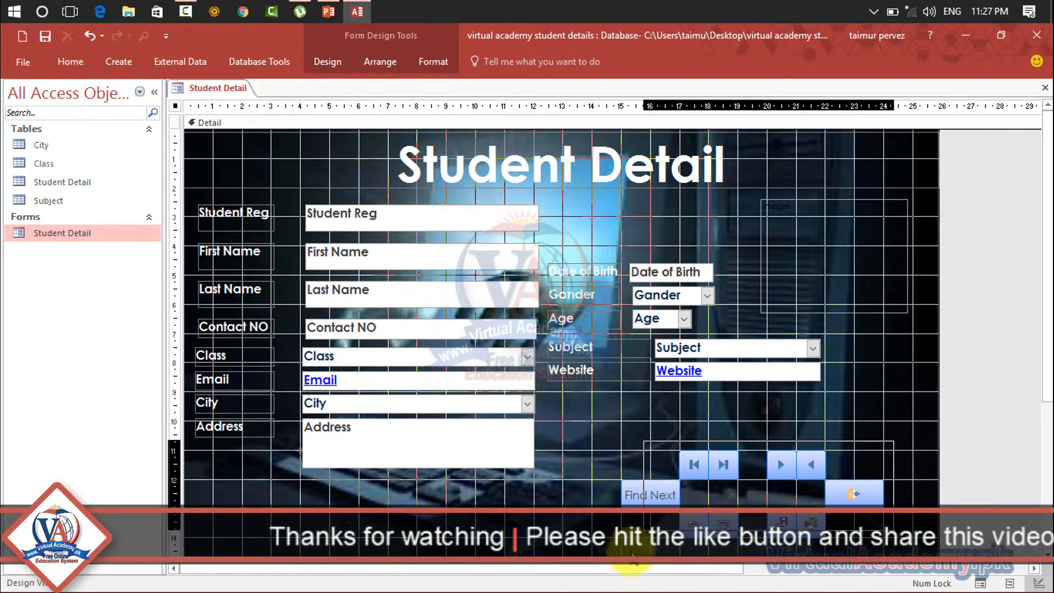
Select all the command buttons together and review the editing commands available for the group, then deselect them
left_click_drag(852, 458, 638, 502)
right_click(647, 486)
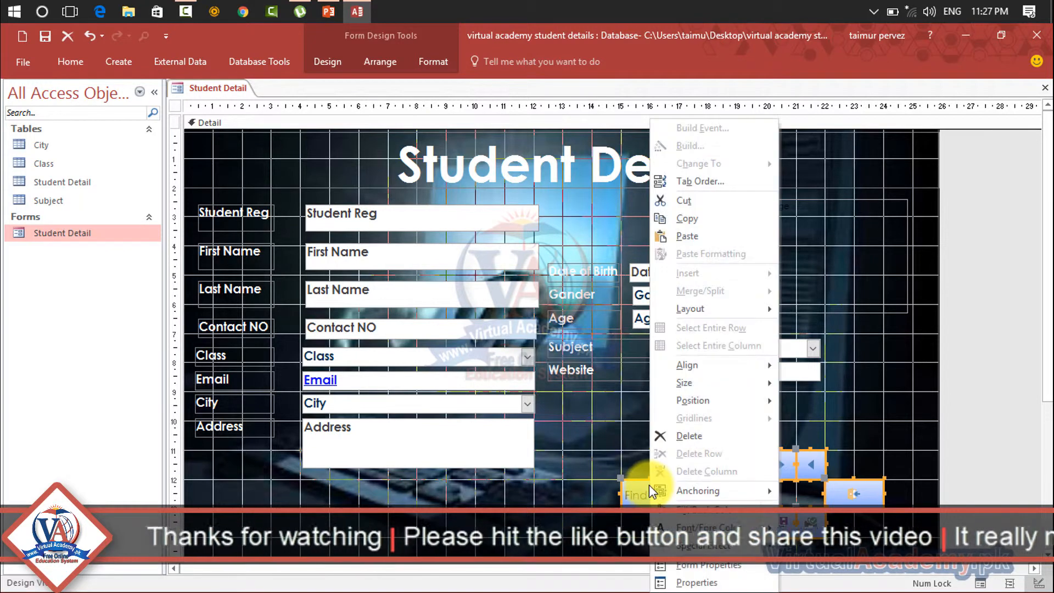
mouse_move(686, 519)
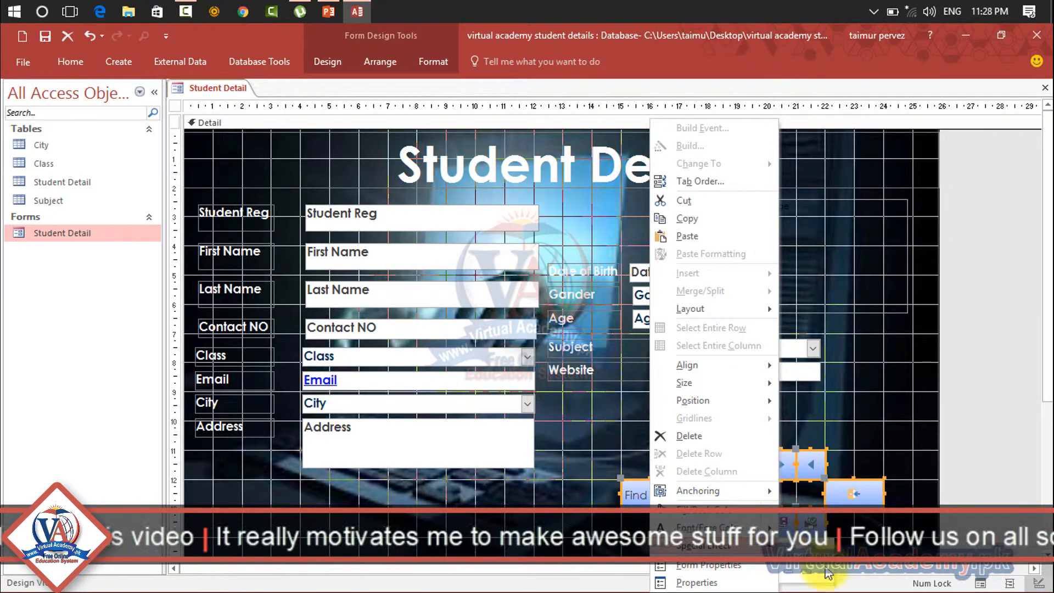
left_click(874, 447)
left_click(874, 447)
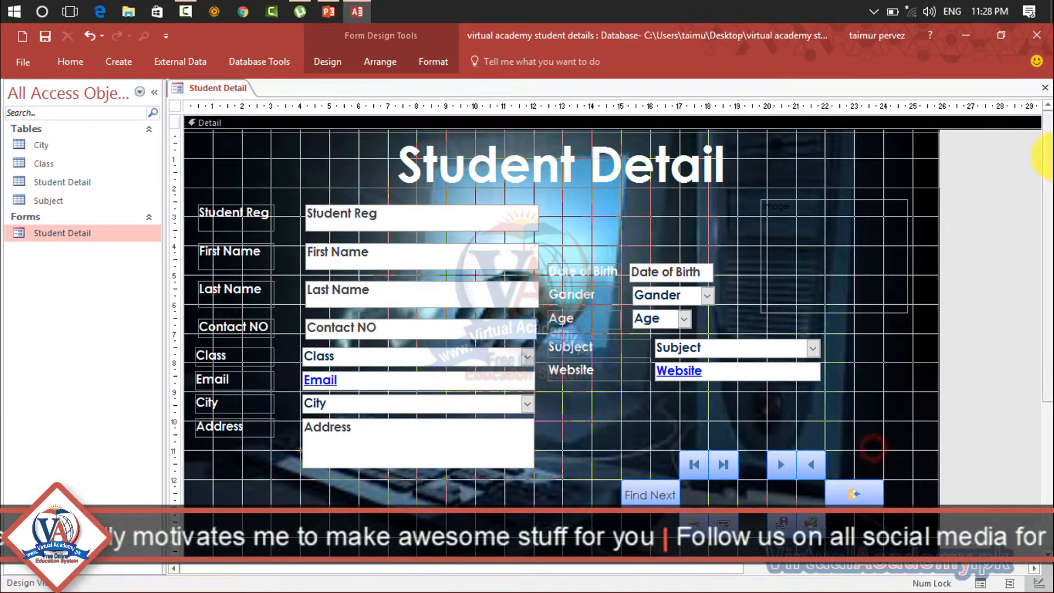
Close the Student Detail form, saving its design changes, and reopen it in Form View
left_click(1045, 92)
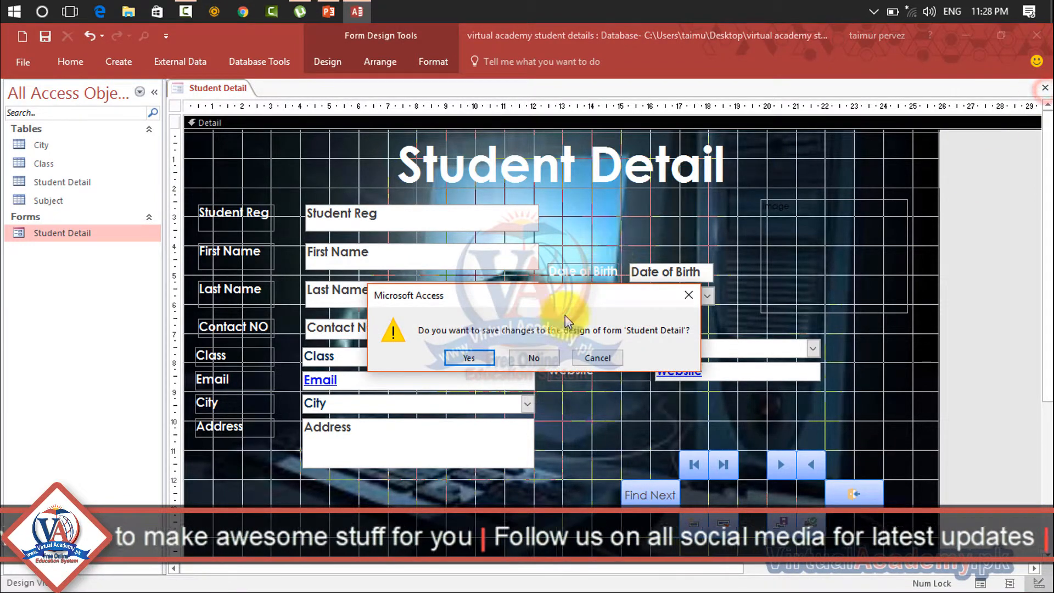
left_click(476, 355)
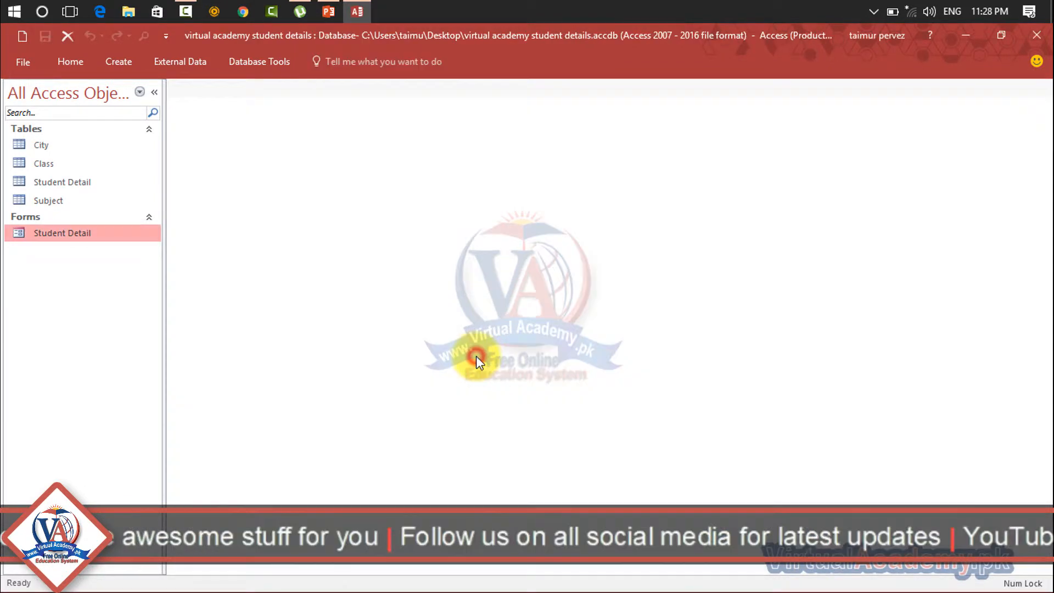
double_click(93, 234)
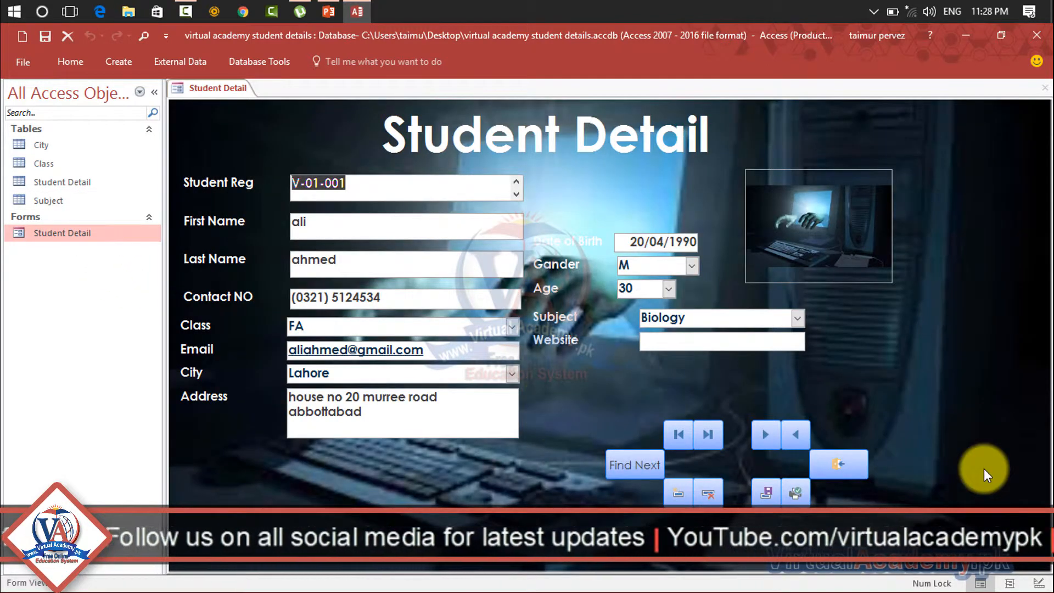